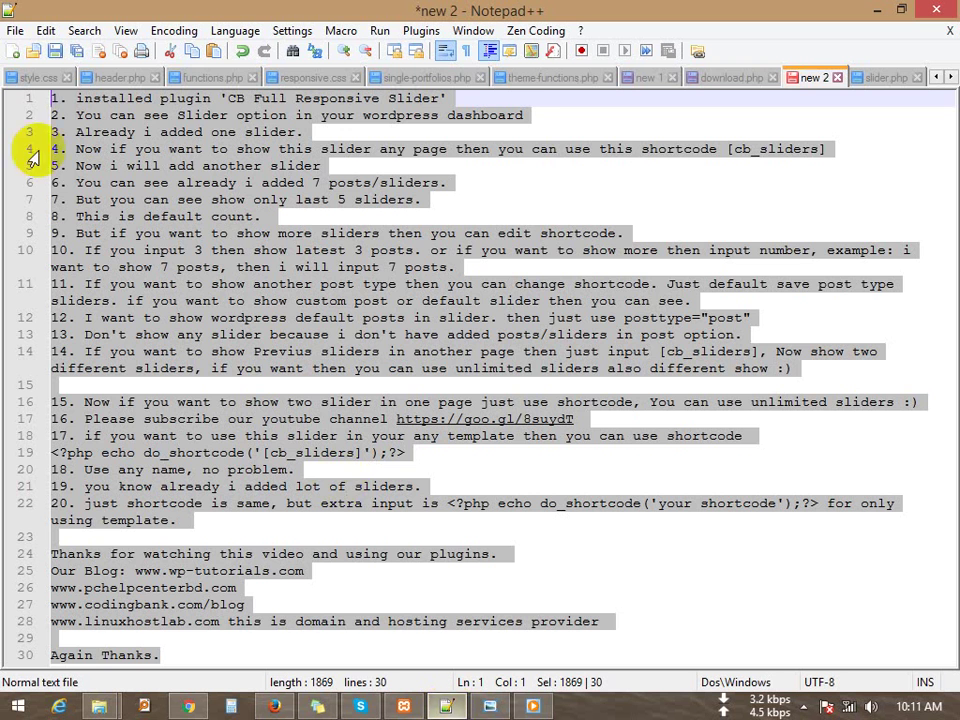
# - Create a new blank document in Notepad++ and switch to the Firefox browser
pyautogui.click(14, 51)
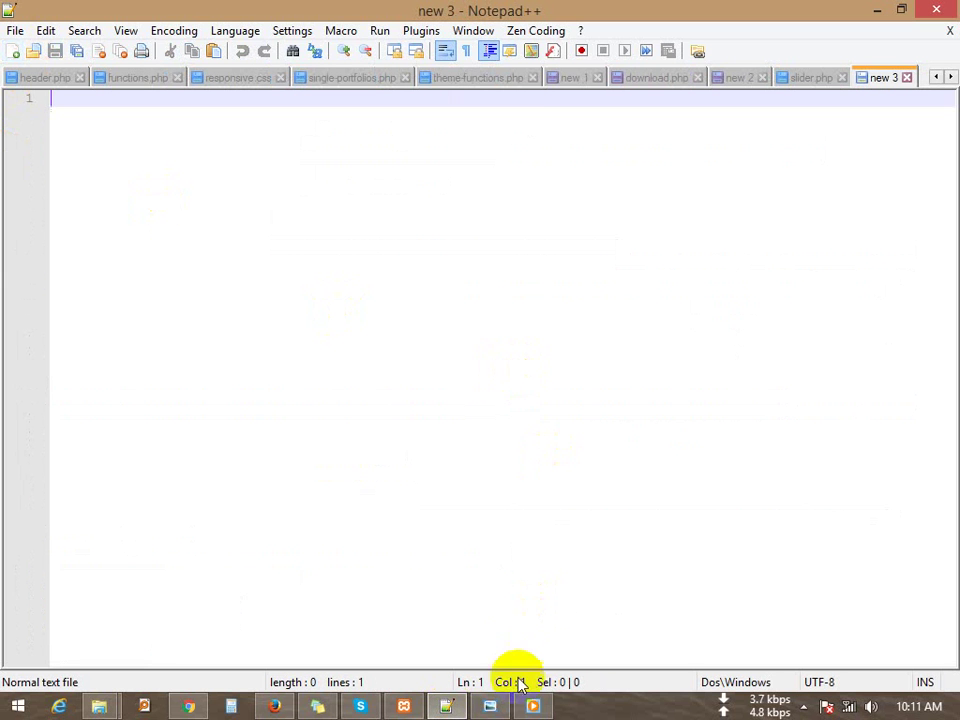
pyautogui.click(445, 706)
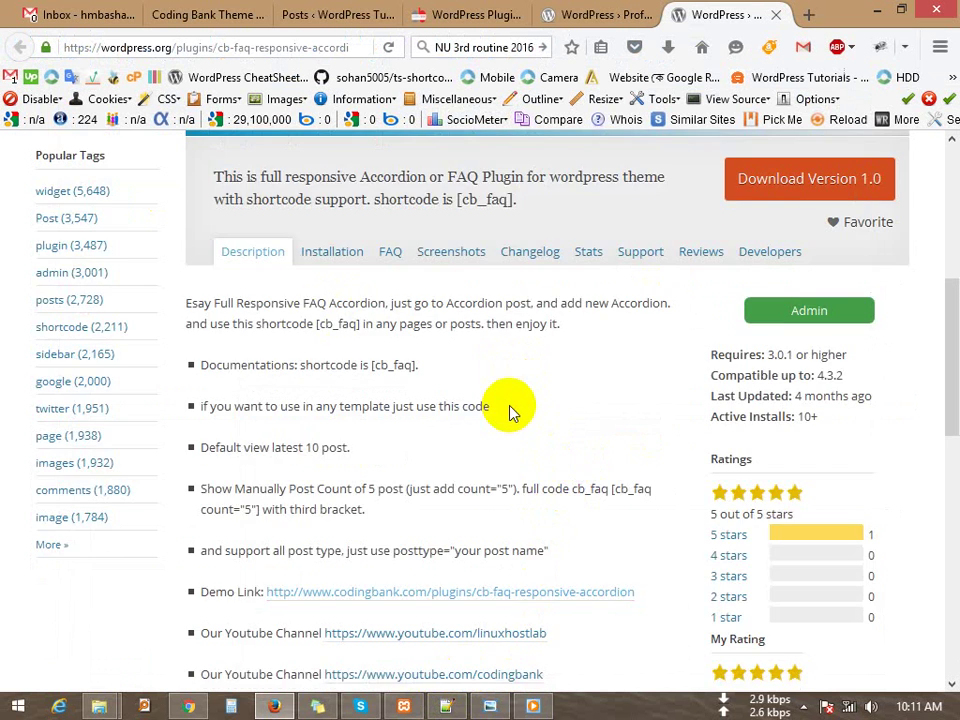
# - Copy the plugin title "CB FAQ Responsive Accordion" from the banner of its WordPress plugin directory page
pyautogui.scroll(3, 508, 408)
pyautogui.doubleClick(445, 412)
pyautogui.click(445, 412)
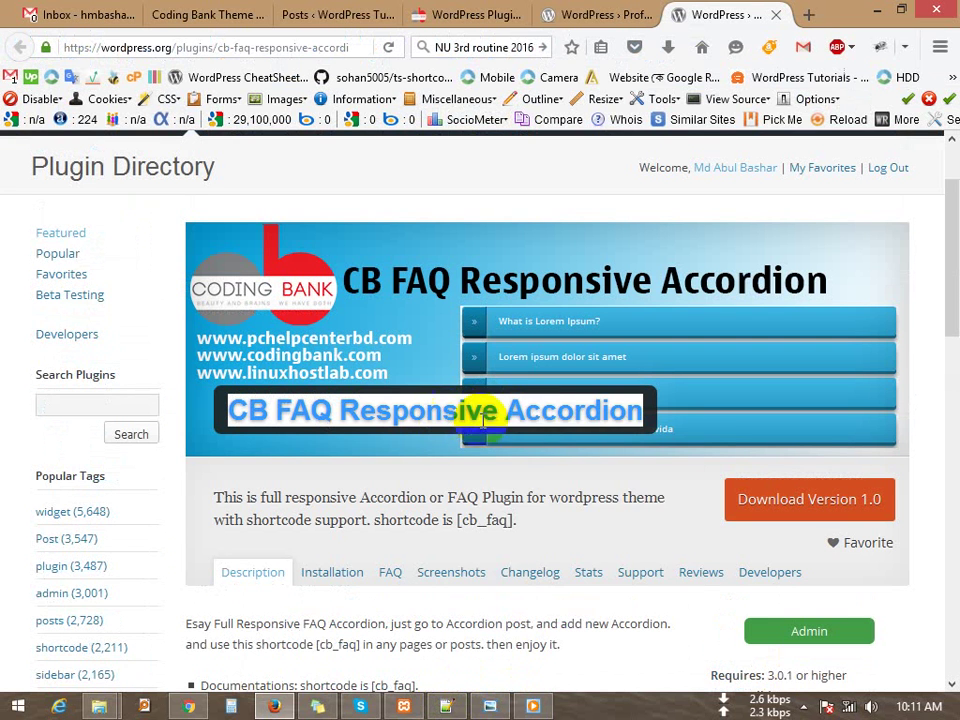
pyautogui.rightClick(478, 420)
pyautogui.click(510, 432)
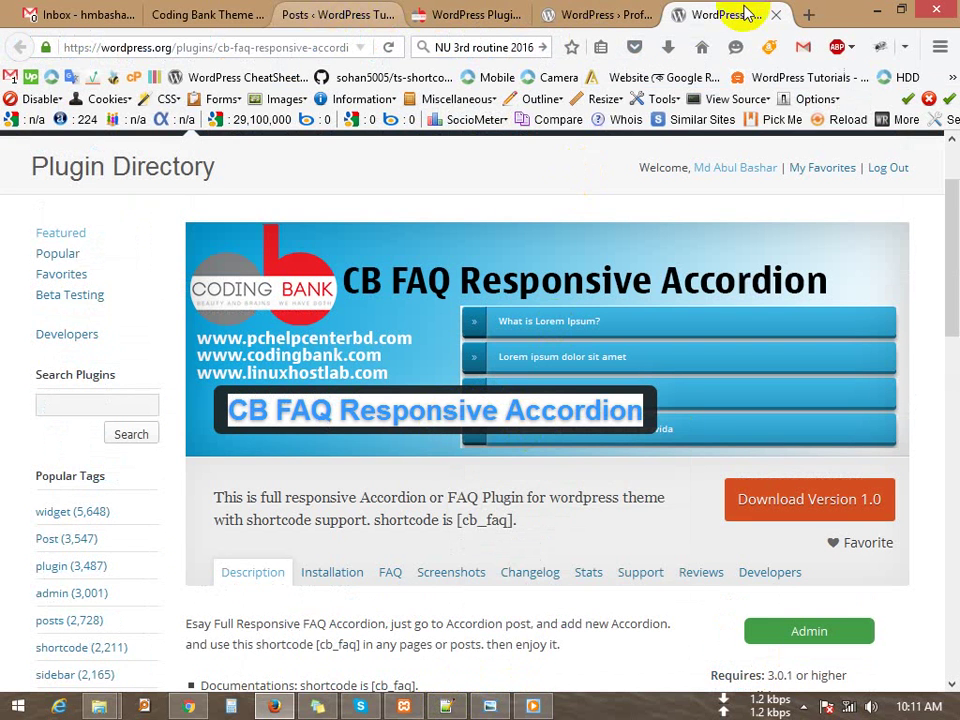
# - Open the WordPress dashboard at localhost/wp-tutorials/wp-admin/ in a new browser tab
pyautogui.click(825, 22)
pyautogui.write('l')
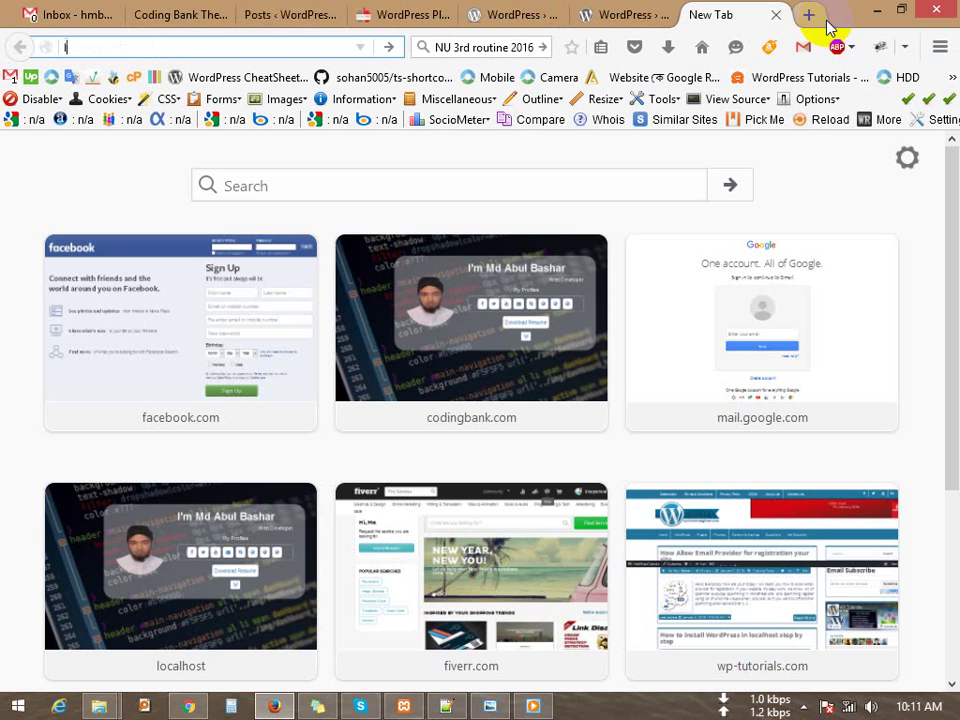
pyautogui.write('ocalhost/w')
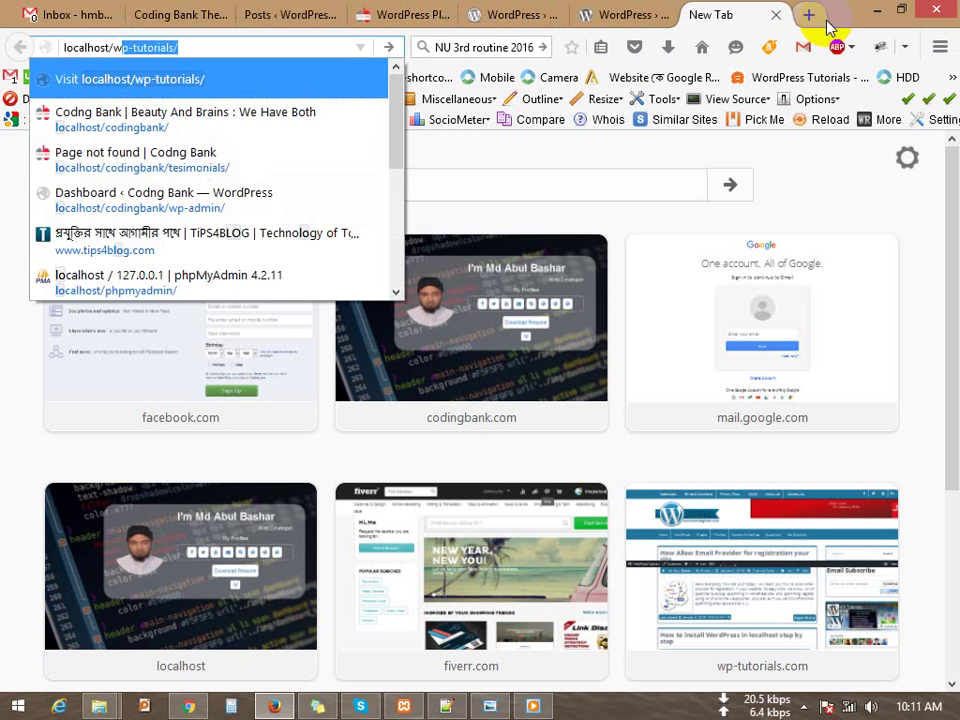
pyautogui.press('Right')
pyautogui.write('w')
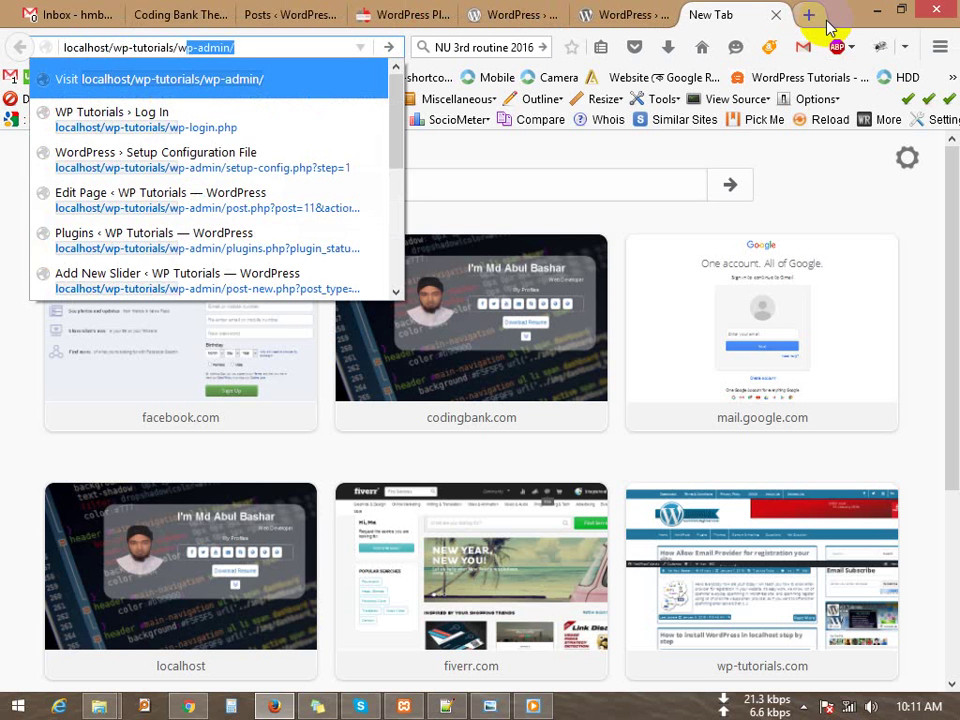
pyautogui.press('Return')
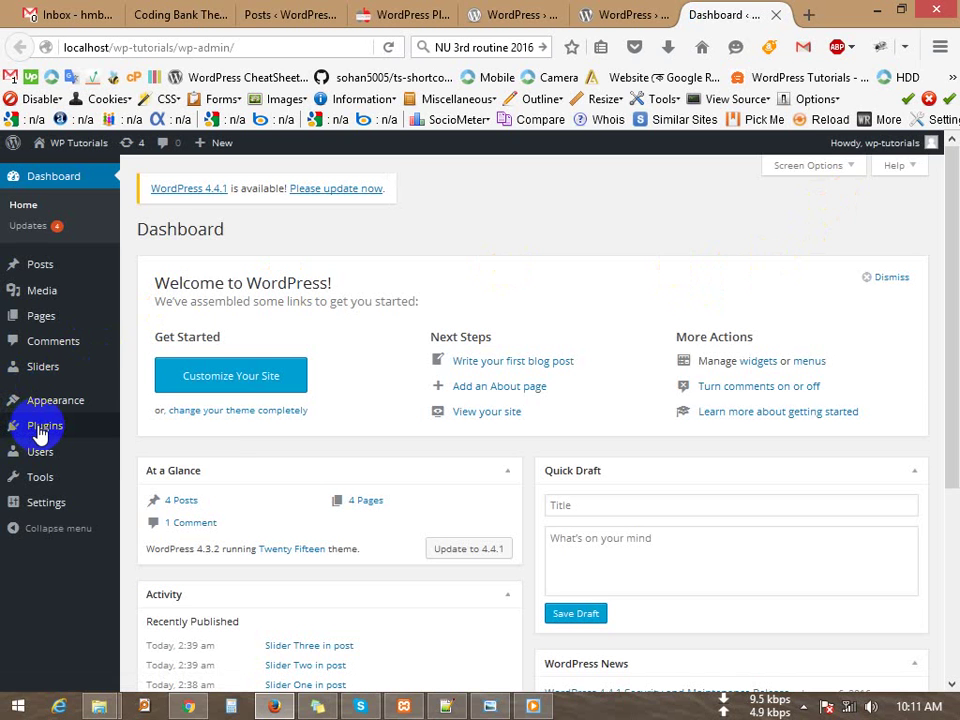
# - Search the installable WordPress plugins for the copied name "CB FAQ Responsive Accordion"
pyautogui.moveTo(40, 435)
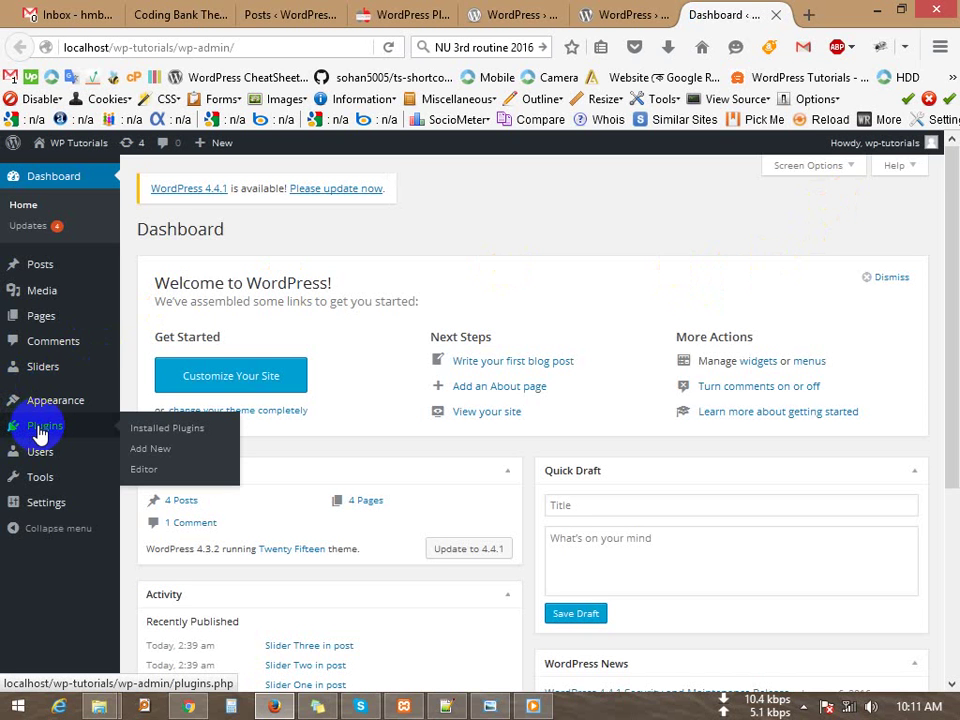
pyautogui.click(164, 457)
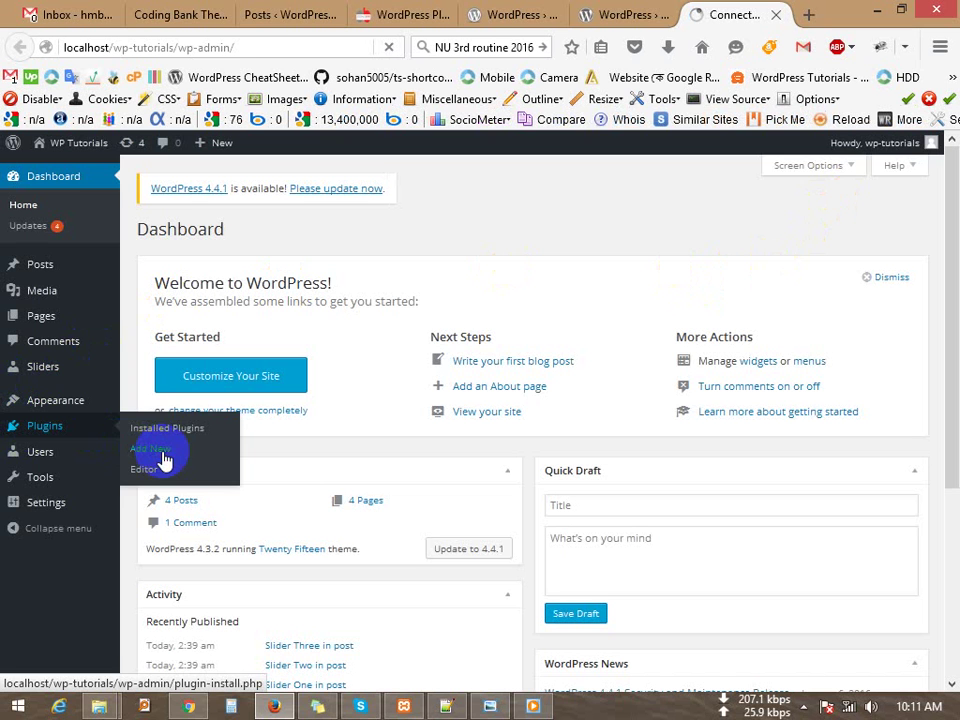
pyautogui.click(164, 457)
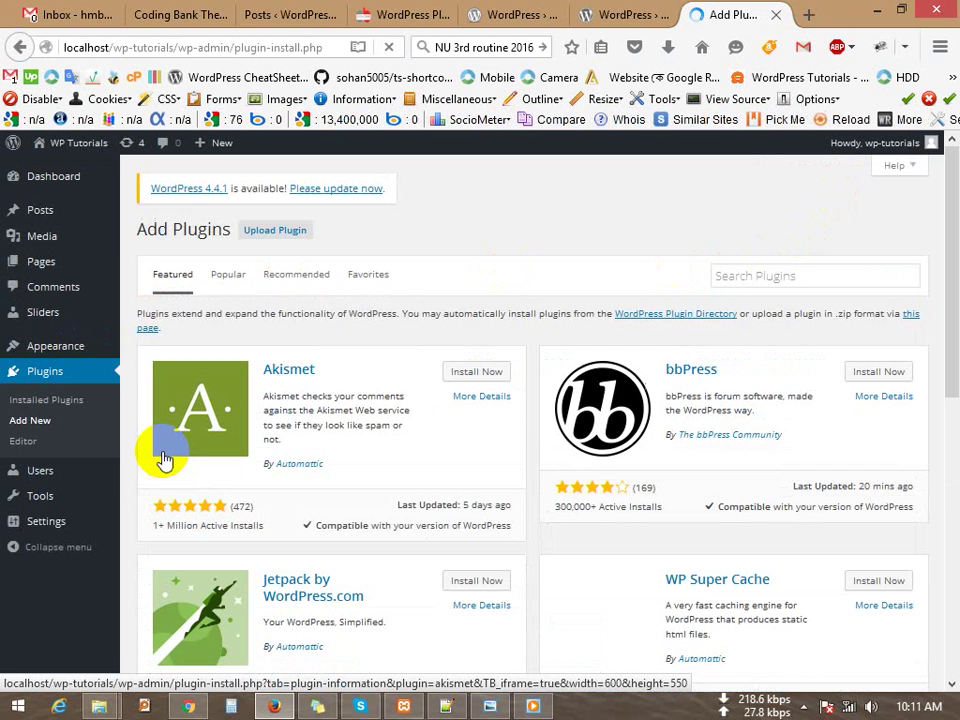
pyautogui.rightClick(784, 272)
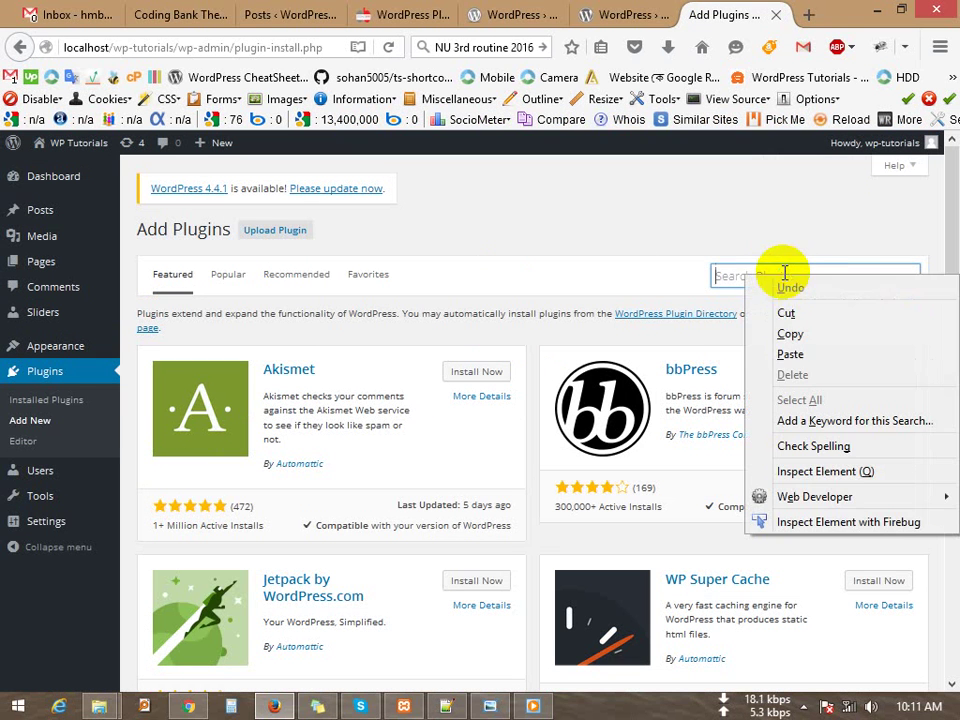
pyautogui.click(795, 353)
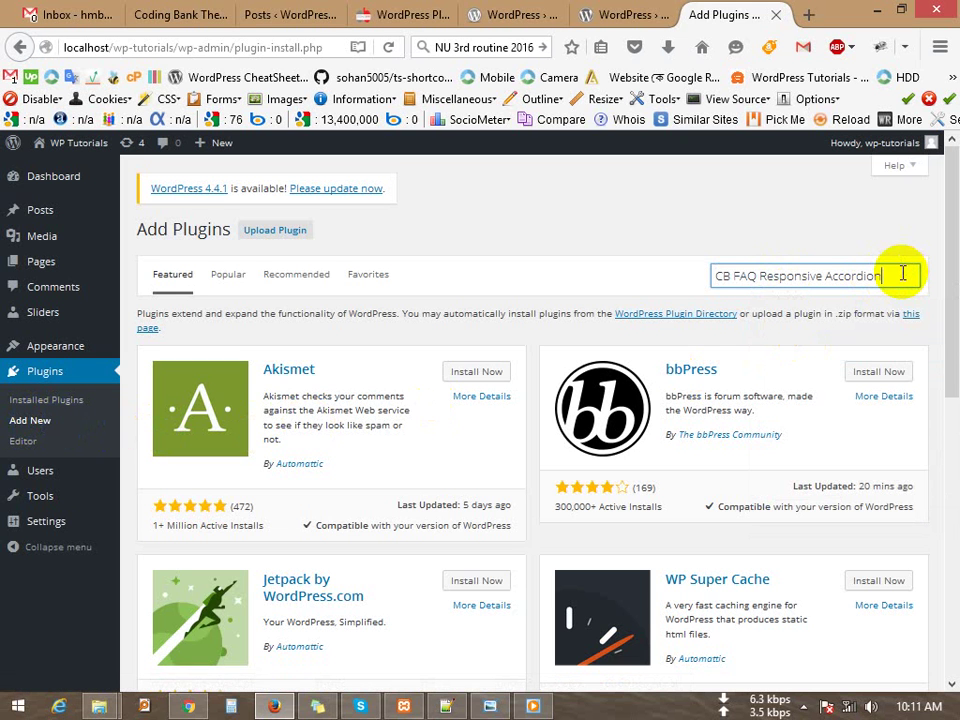
pyautogui.press('Return')
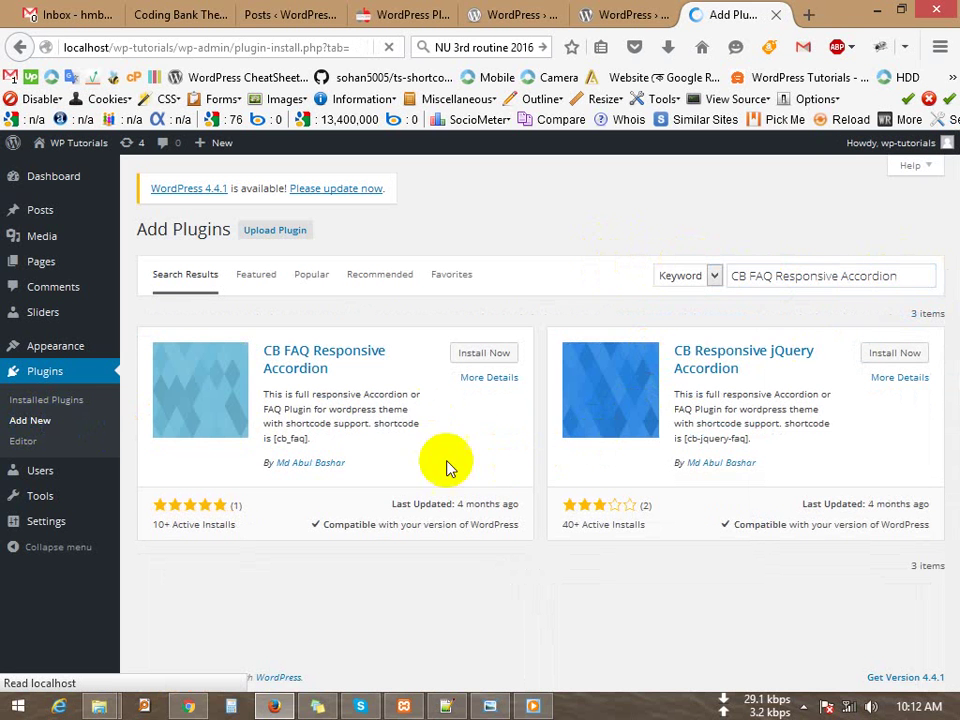
# - Install the CB FAQ Responsive Accordion plugin from the search results and activate it
pyautogui.tripleClick(258, 345)
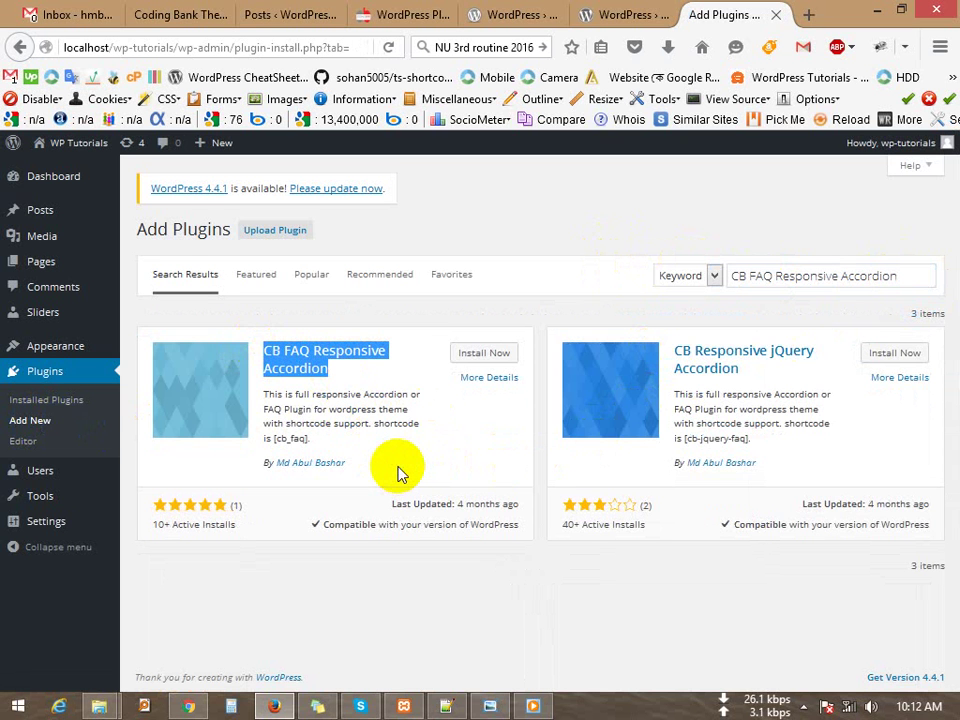
pyautogui.moveTo(347, 466); pyautogui.dragTo(282, 474)
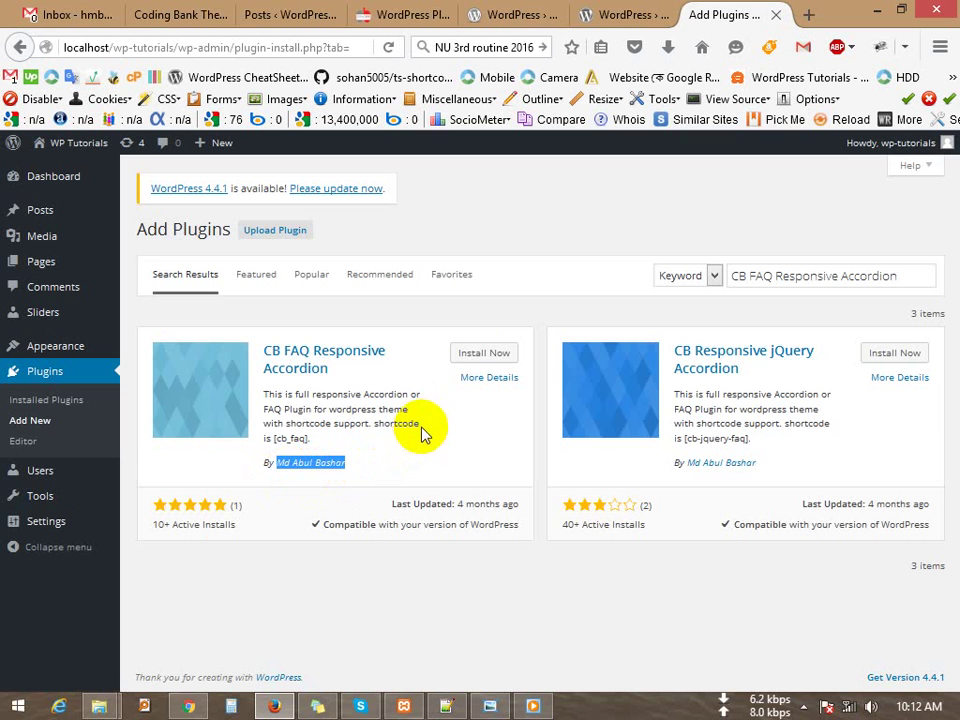
pyautogui.click(497, 354)
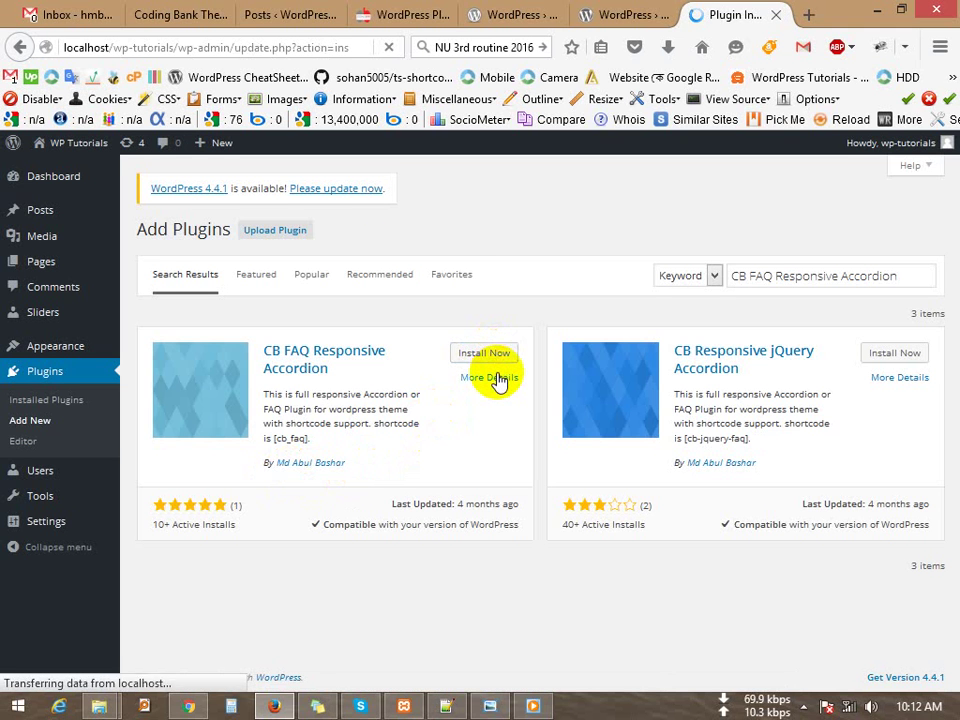
pyautogui.click(164, 368)
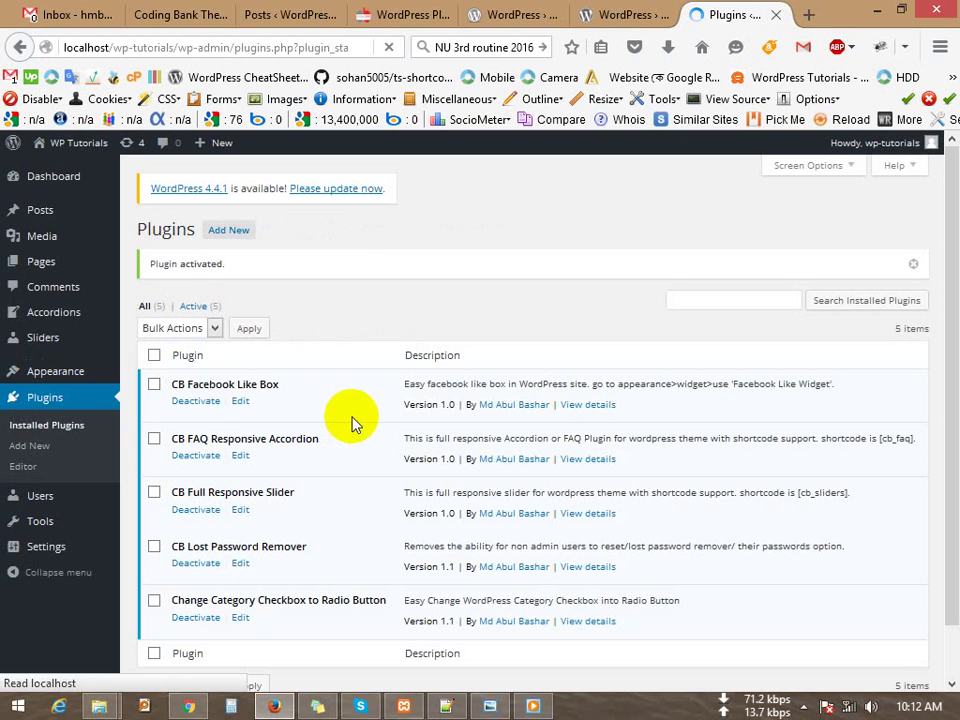
# - Start a new accordion entry in the Accordions section of the WordPress admin
pyautogui.click(62, 316)
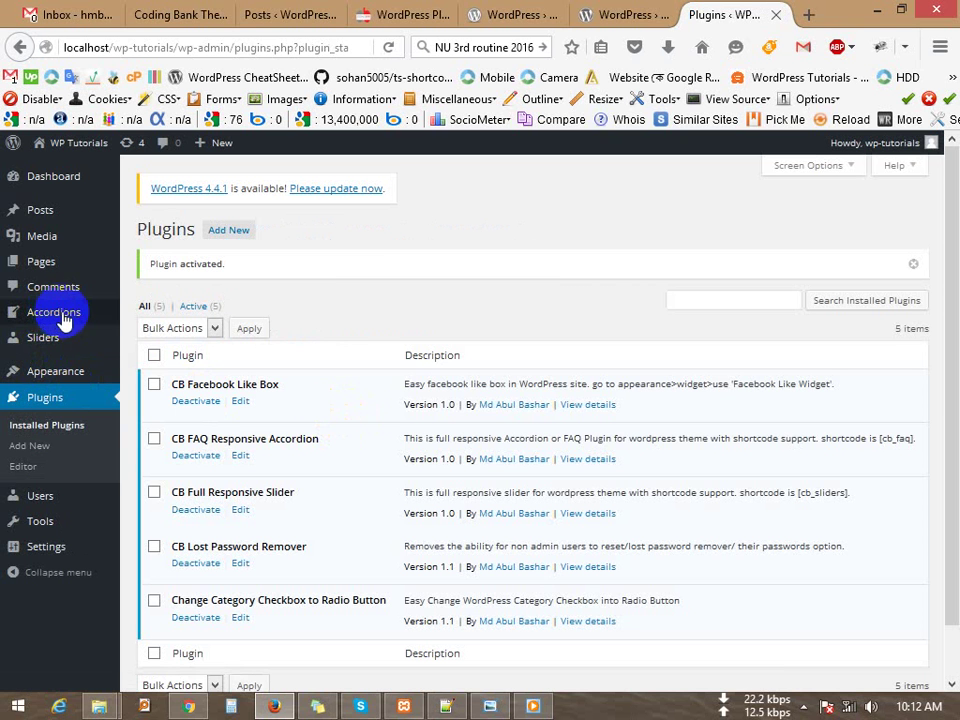
pyautogui.moveTo(51, 318)
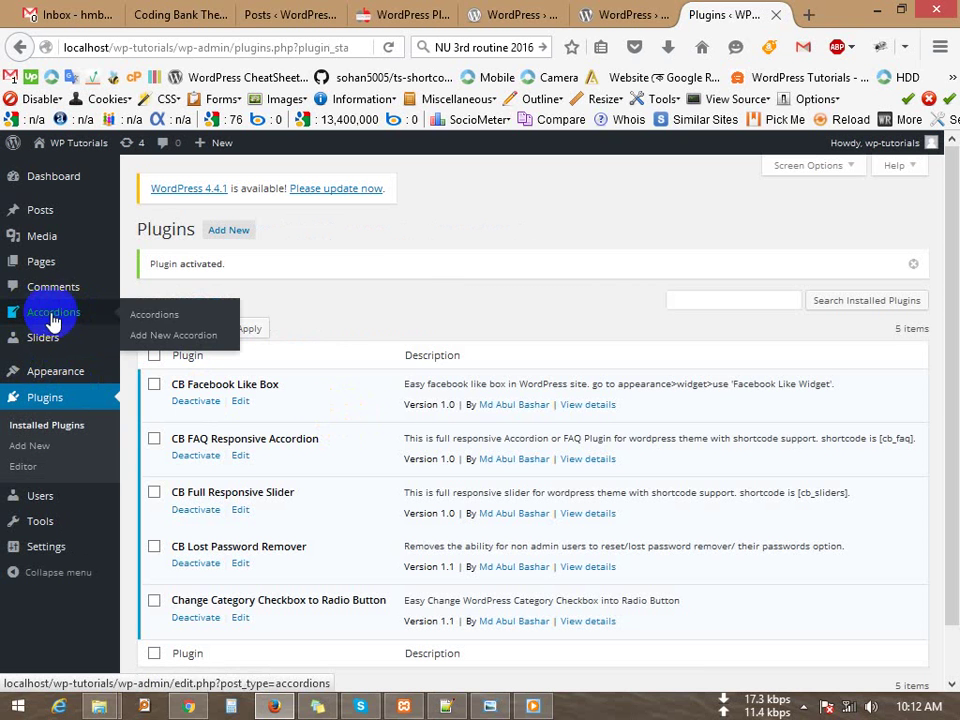
pyautogui.click(166, 340)
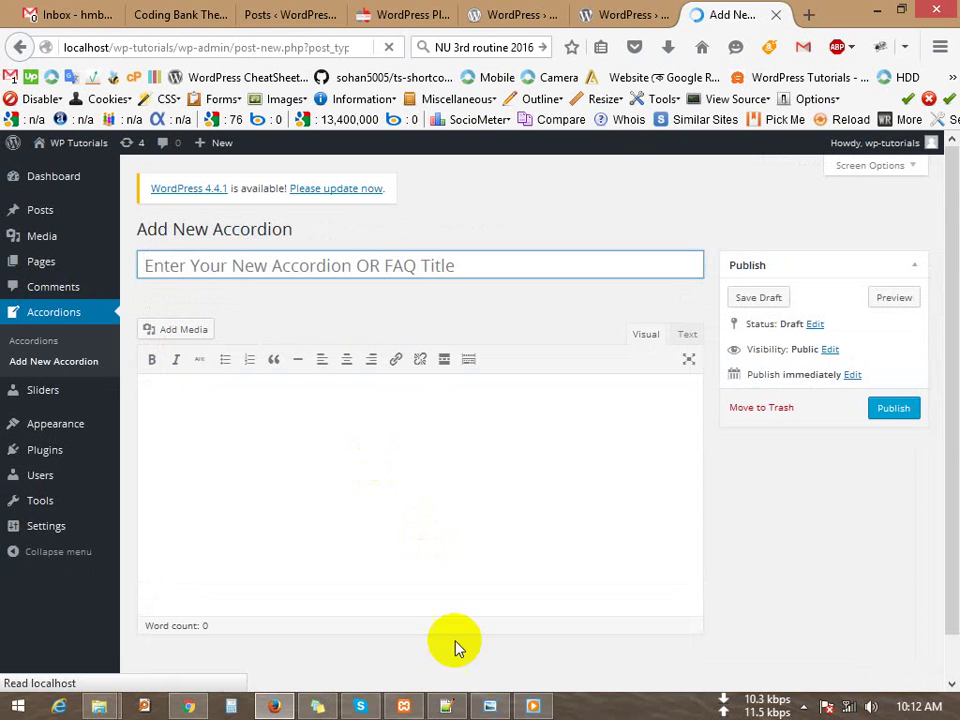
# - Switch to Notepad++ and write "1. Plugin installed" as the first line of the blank document
pyautogui.click(446, 706)
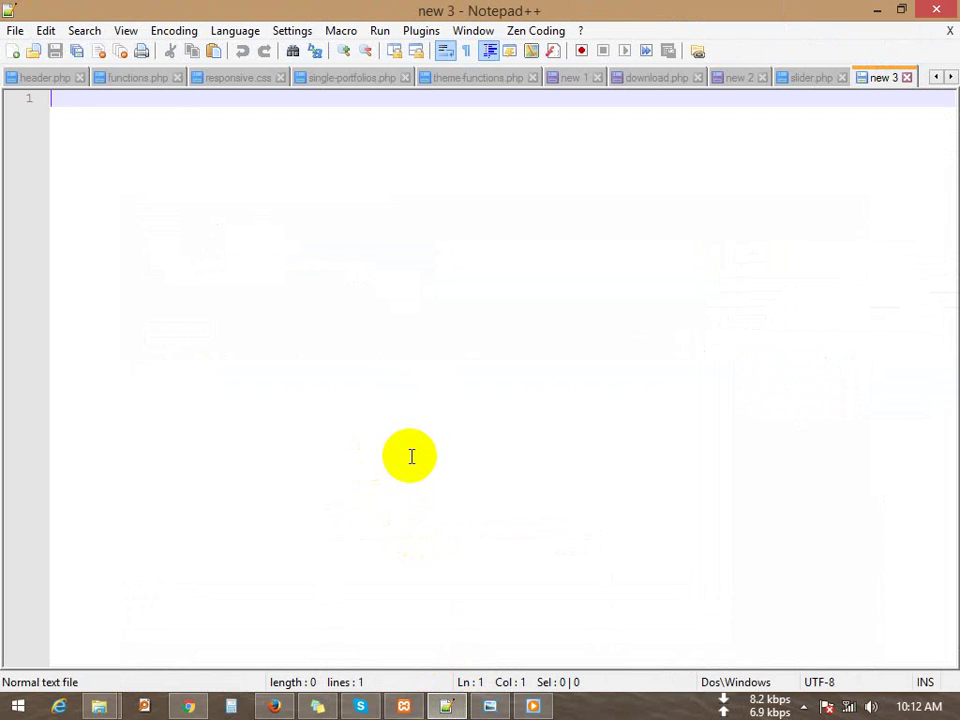
pyautogui.write('1.')
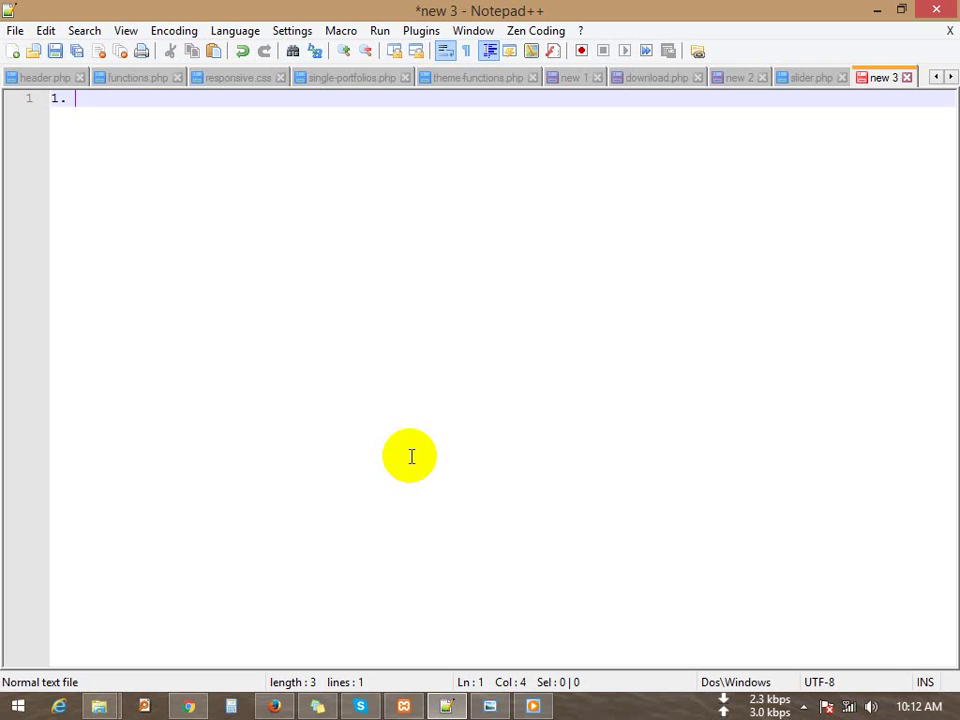
pyautogui.write(' Plugin in')
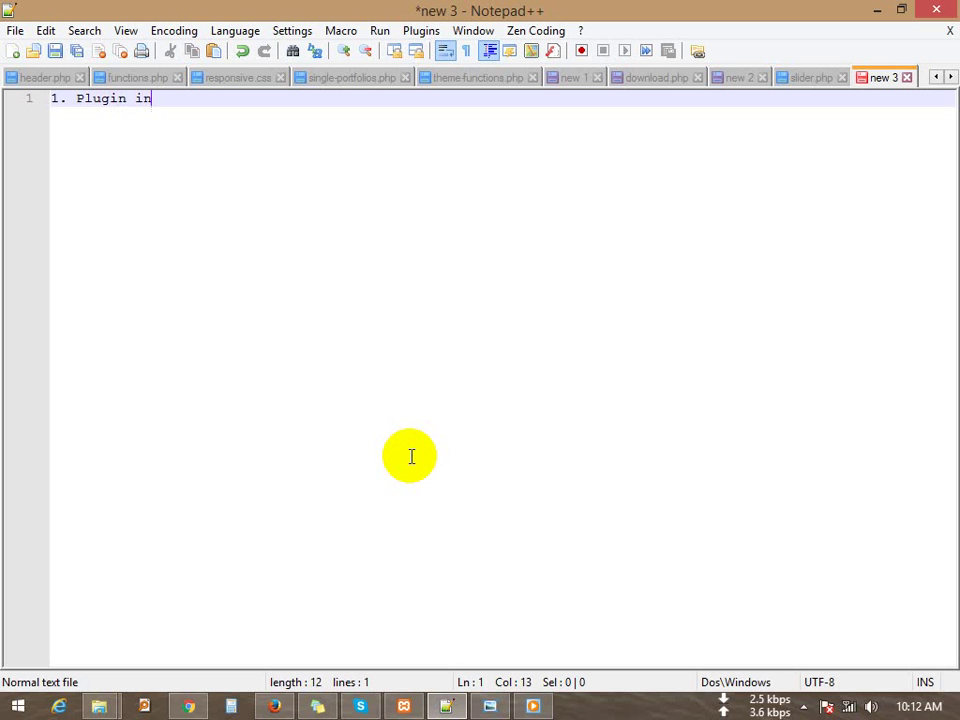
pyautogui.write('stalled ')
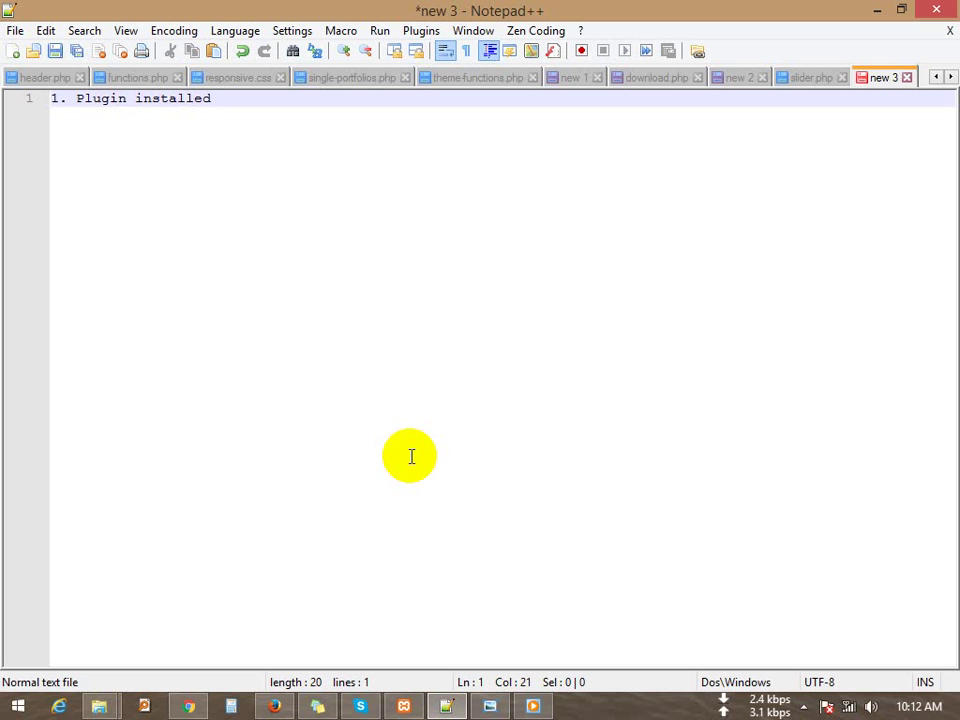
pyautogui.write('a')
pyautogui.write('n')
pyautogui.press('BackSpace')
pyautogui.press('BackSpace')
pyautogui.press('BackSpace')
pyautogui.press('Return')
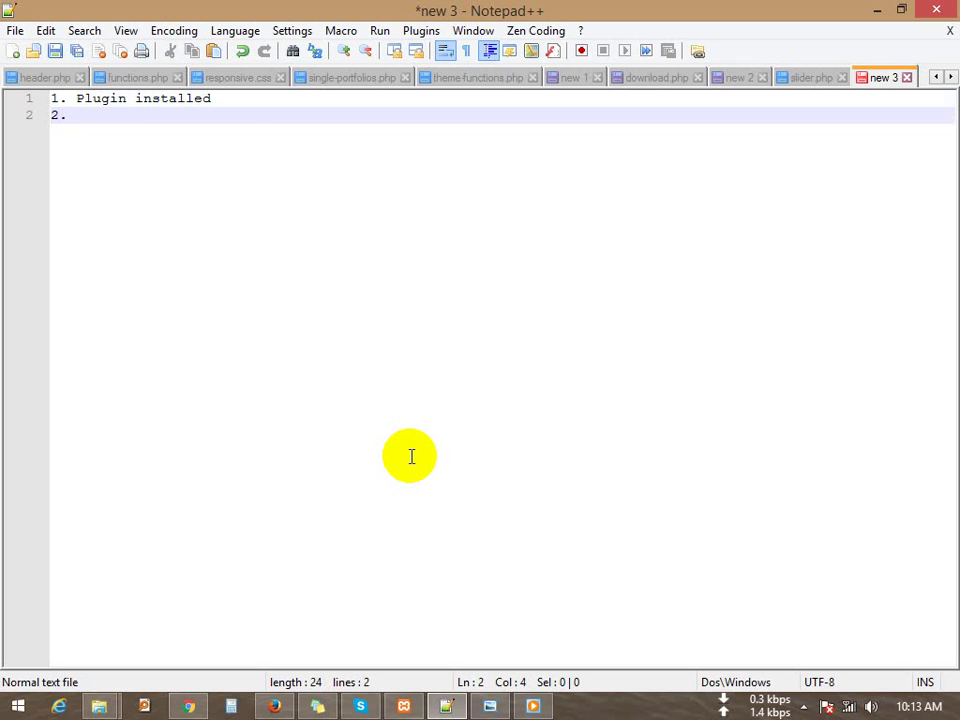
# - Add the note line "2. Now i will add some FAQ" and return to the browser
pyautogui.write('2. Now i will addr')
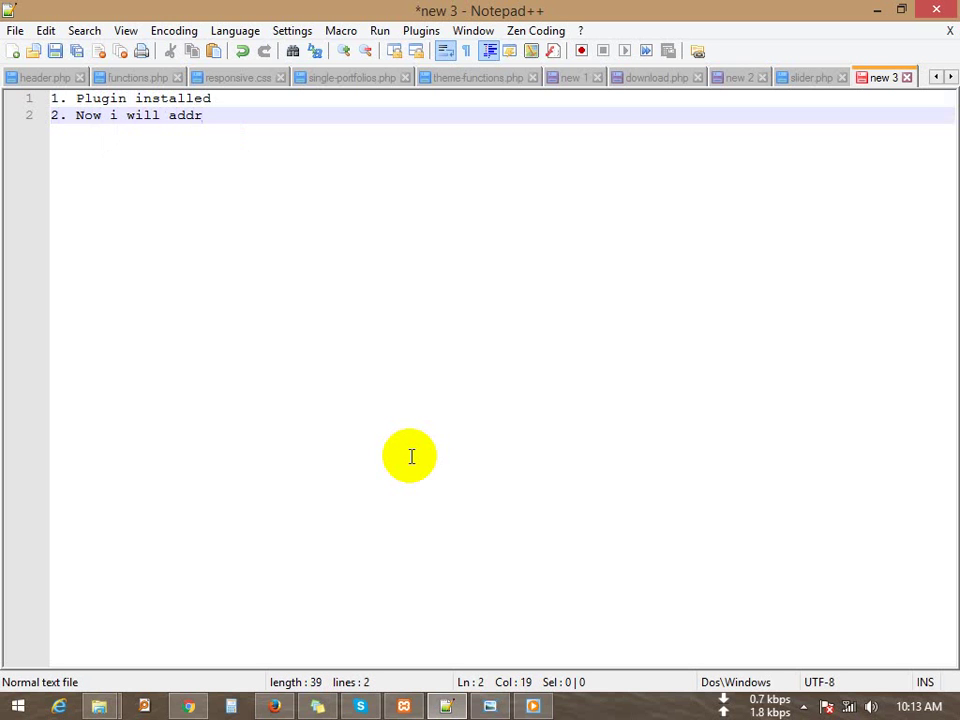
pyautogui.press('BackSpace')
pyautogui.write('some FAQ')
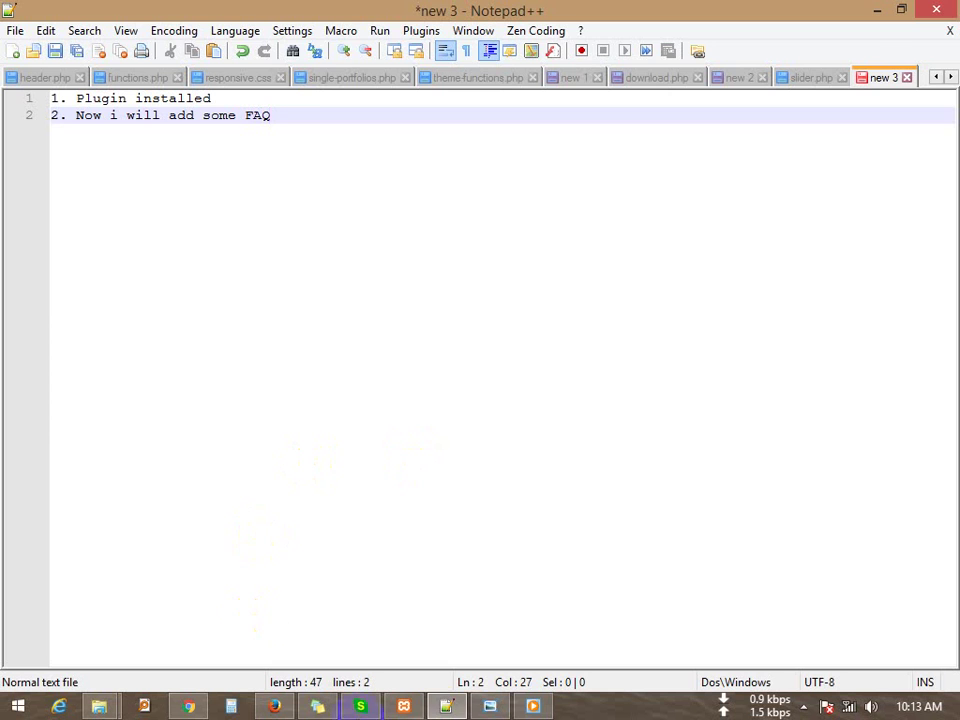
pyautogui.click(446, 706)
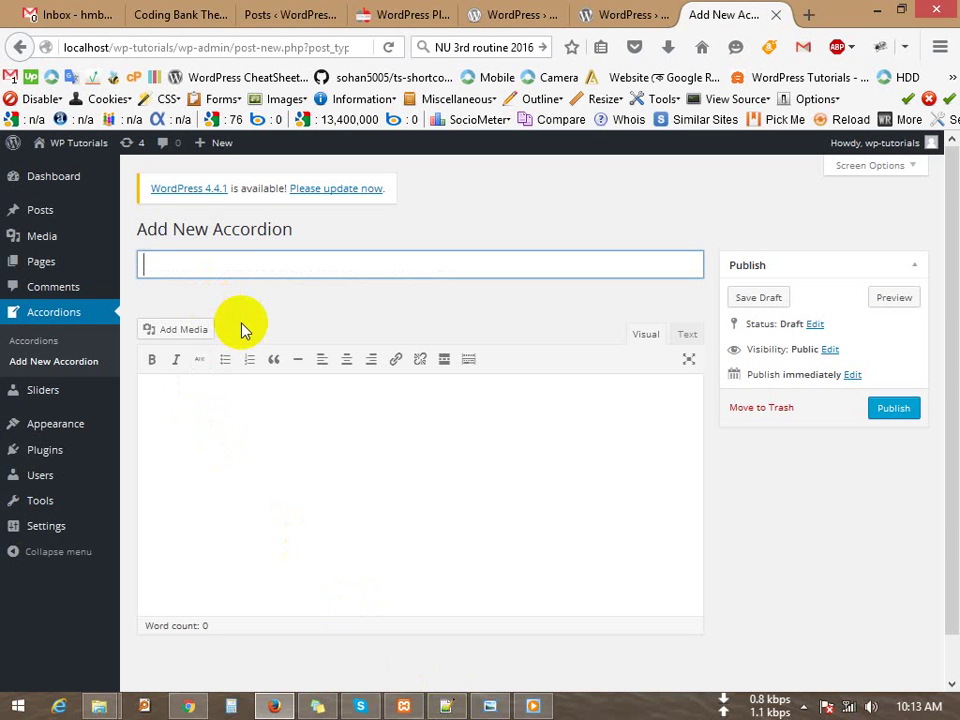
# - Title the new accordion "Accordion One", reusing the word "Accordion" copied from the page heading
pyautogui.doubleClick(243, 230)
pyautogui.hotkey('ctrl', 'c')
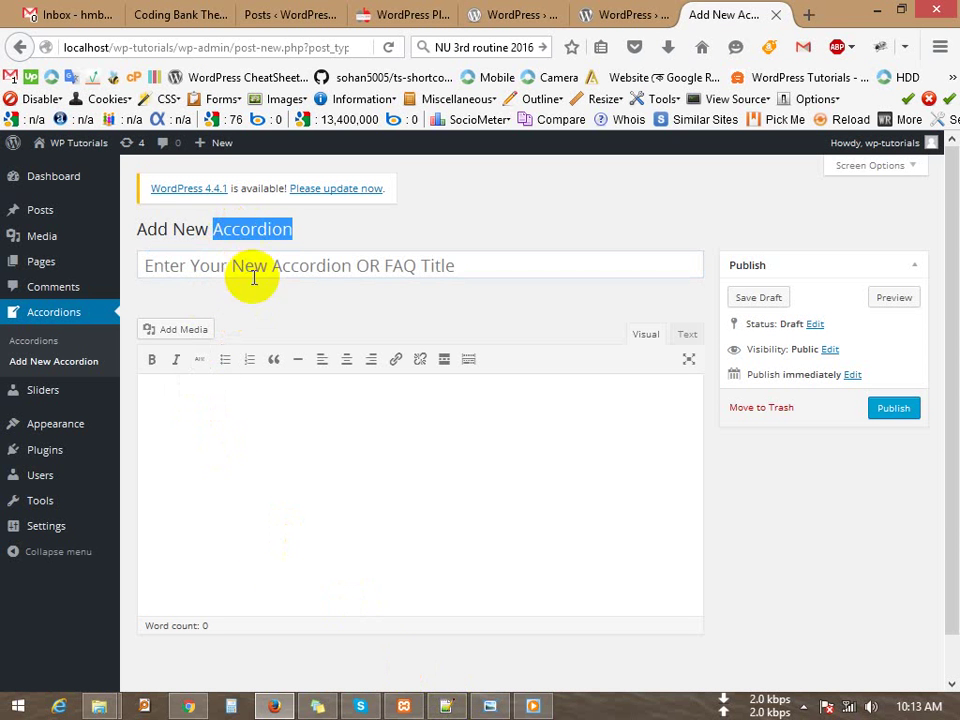
pyautogui.click(274, 257)
pyautogui.hotkey('ctrl', 'v')
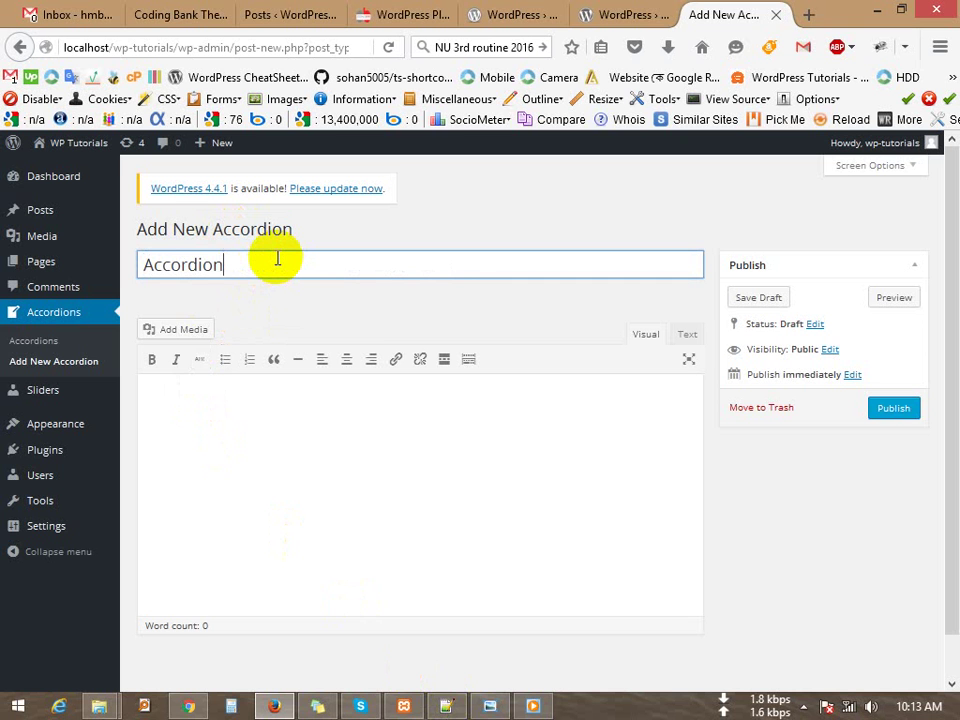
# - Fill the accordion's content with the copied title "Accordion One" repeated 16 times and publish the entry
pyautogui.hotkey('ctrl', 'a')
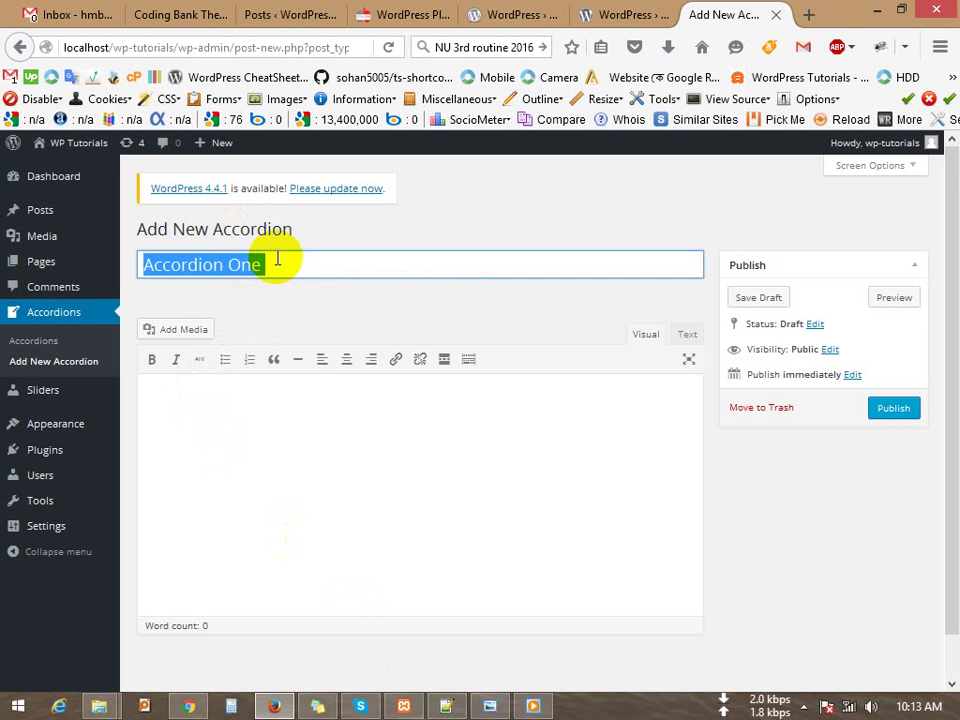
pyautogui.hotkey('ctrl', 'c')
pyautogui.click(310, 475)
pyautogui.hotkey('ctrl', 'v')
pyautogui.hotkey('ctrl', 'v')
pyautogui.hotkey('ctrl', 'v')
pyautogui.hotkey('ctrl', 'v')
pyautogui.hotkey('ctrl', 'v')
pyautogui.hotkey('ctrl', 'v')
pyautogui.hotkey('ctrl', 'v')
pyautogui.hotkey('ctrl', 'v')
pyautogui.hotkey('ctrl', 'v')
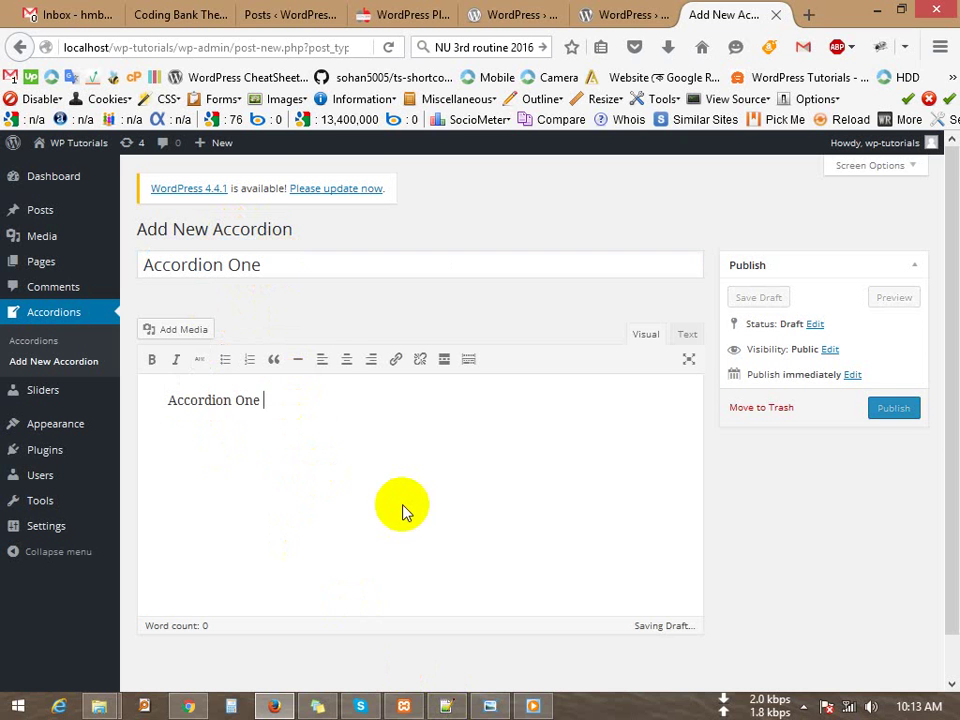
pyautogui.hotkey('ctrl', 'v')
pyautogui.hotkey('ctrl', 'v')
pyautogui.hotkey('ctrl', 'v')
pyautogui.hotkey('ctrl', 'v')
pyautogui.hotkey('ctrl', 'v')
pyautogui.hotkey('ctrl', 'v')
pyautogui.hotkey('ctrl', 'v')
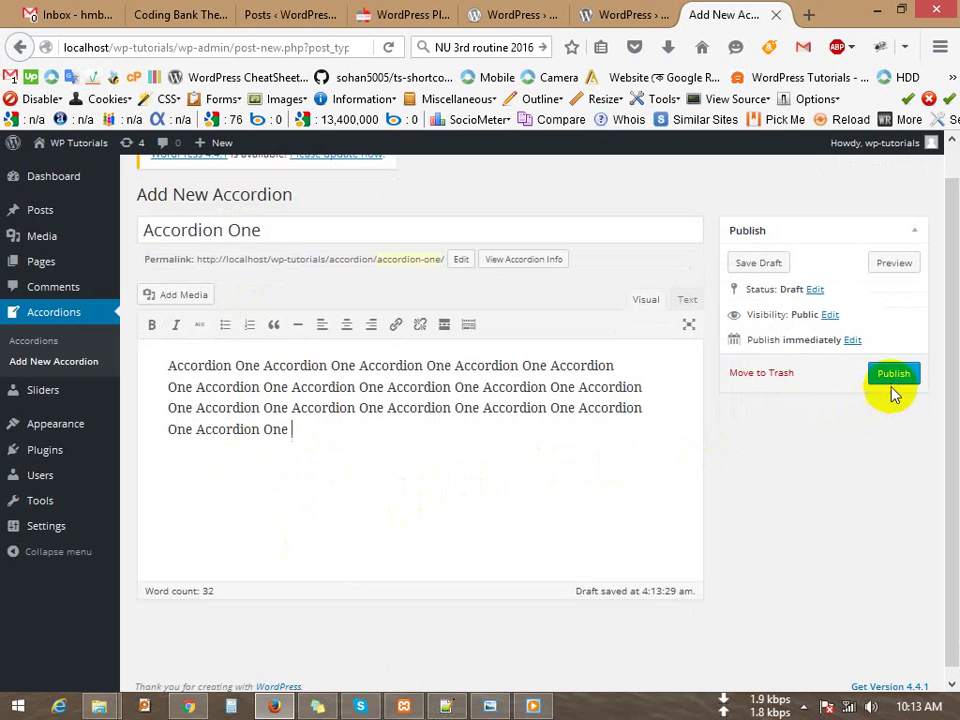
pyautogui.click(894, 376)
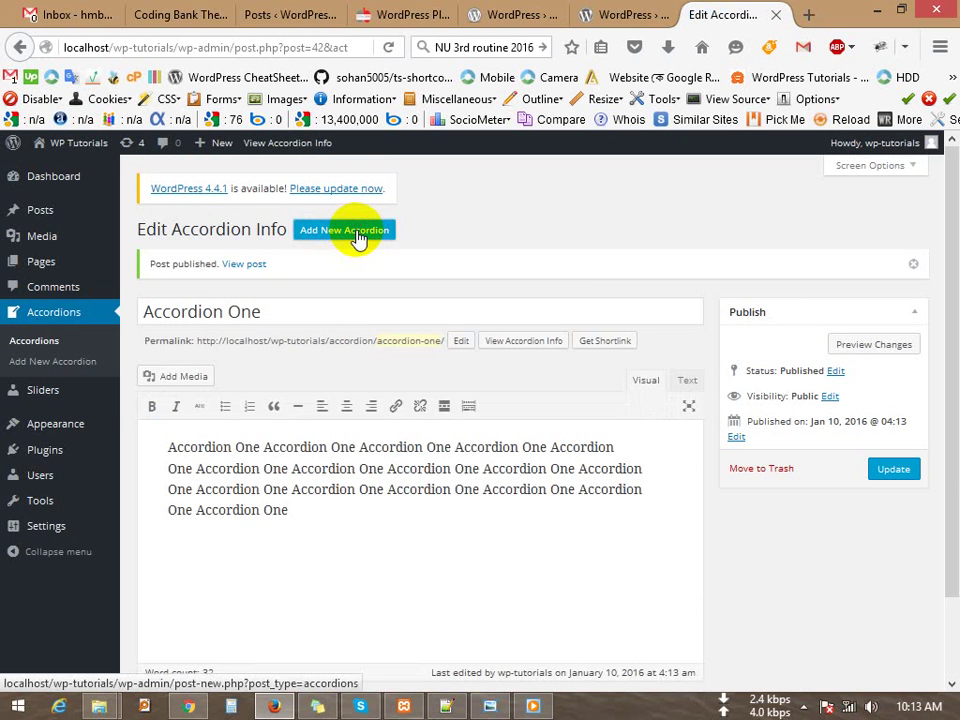
# - Start another new accordion and title it "Accordion Two", adapting the copied title "Accordion One"
pyautogui.click(358, 238)
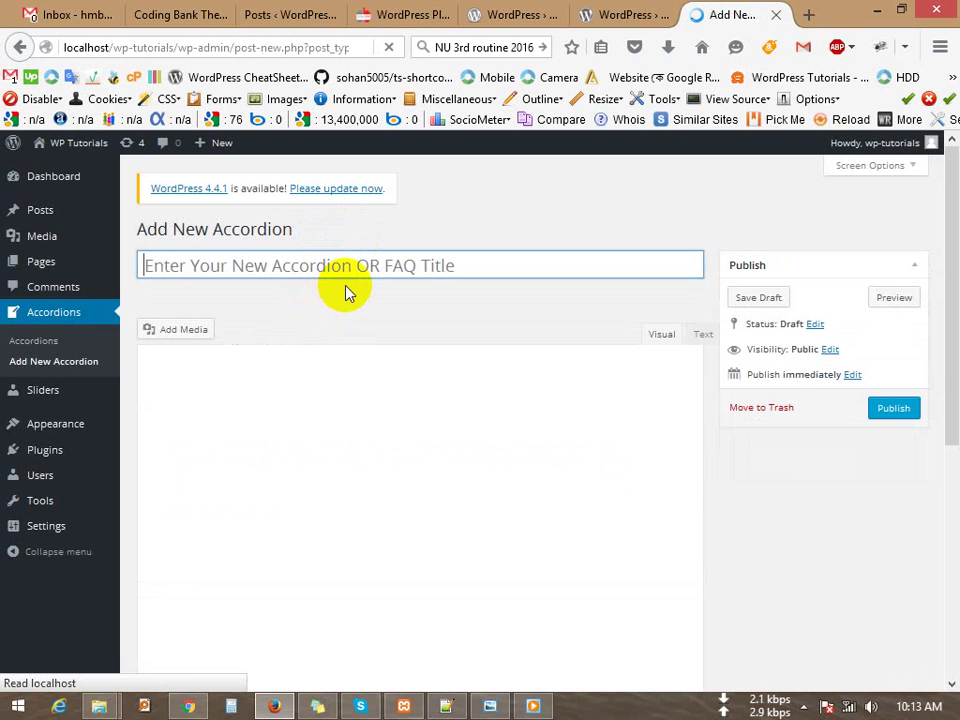
pyautogui.hotkey('ctrl', 'v')
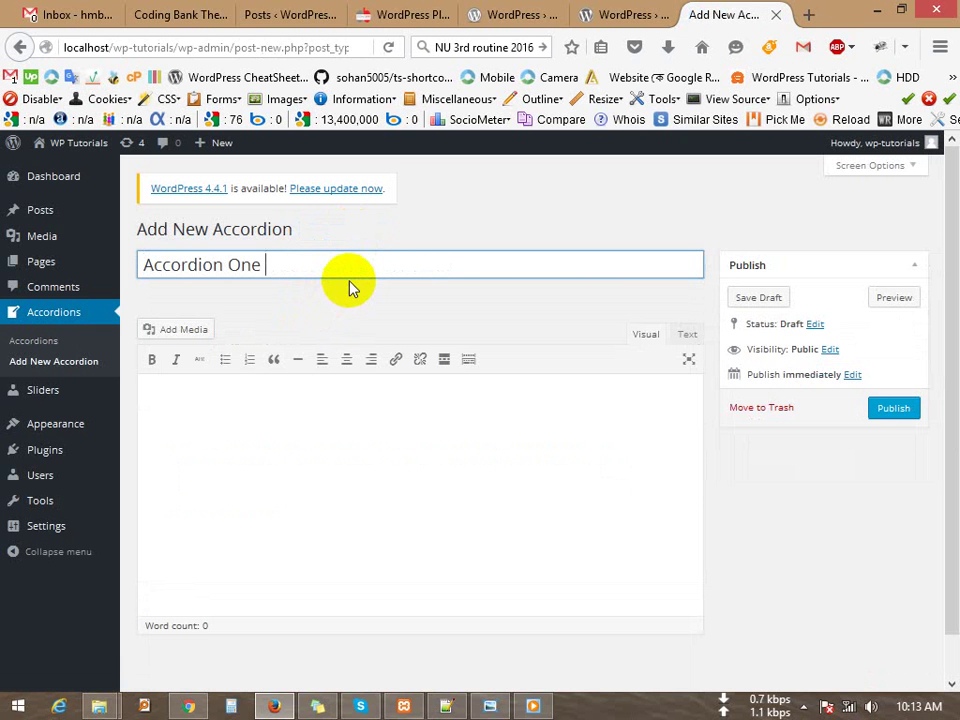
pyautogui.doubleClick(245, 265)
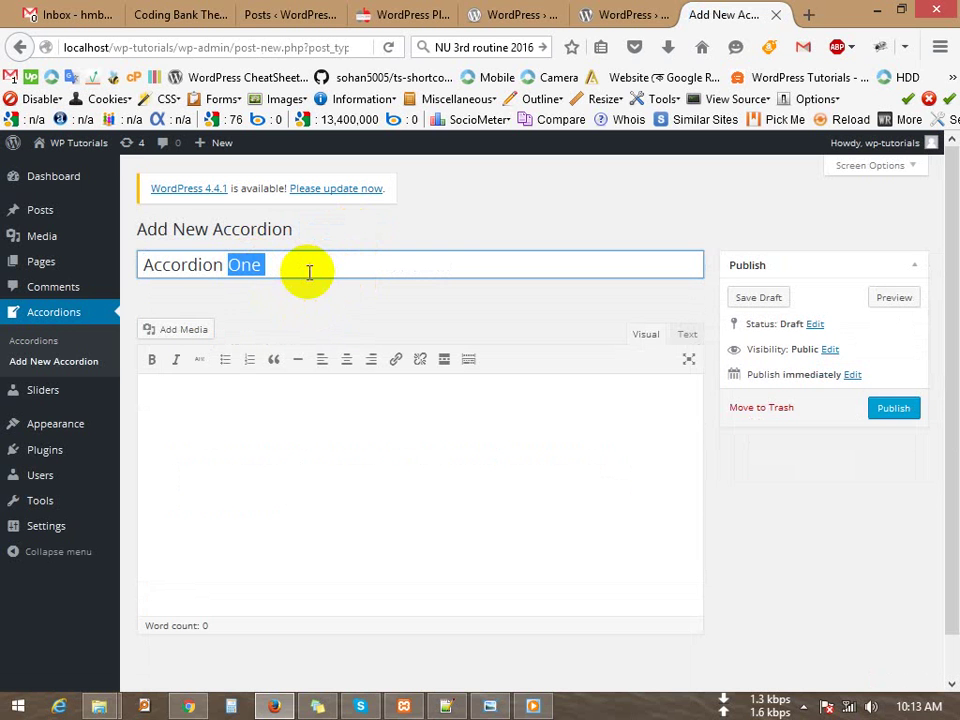
pyautogui.write('Two')
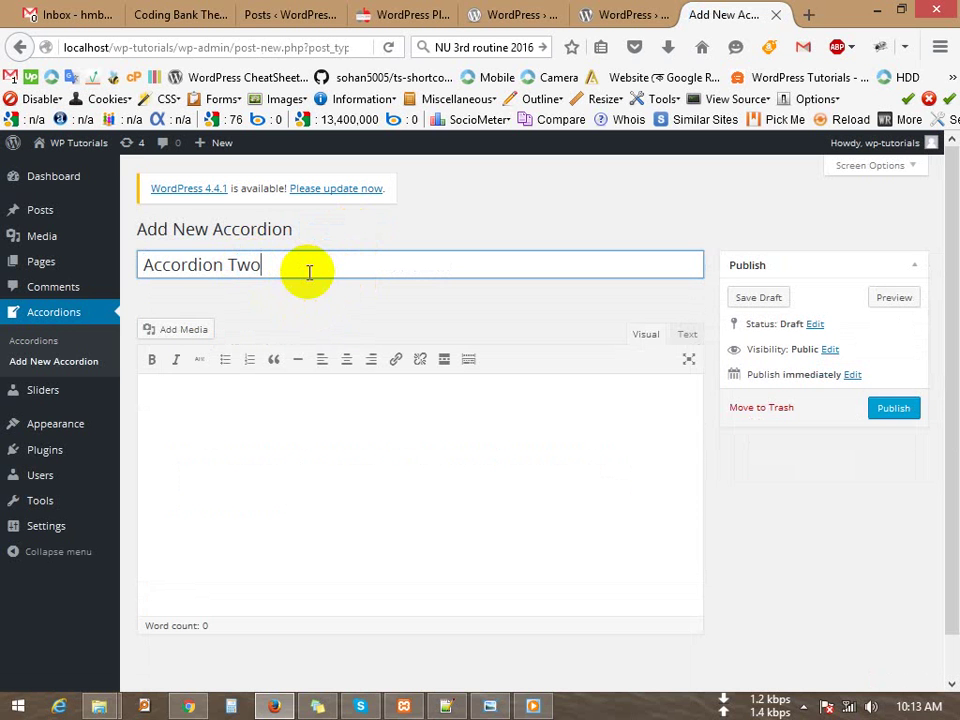
# - Fill the accordion's content with about 17 repetitions of the copied title "Accordion Two" and publish the entry
pyautogui.hotkey('ctrl', 'a')
pyautogui.click(354, 534)
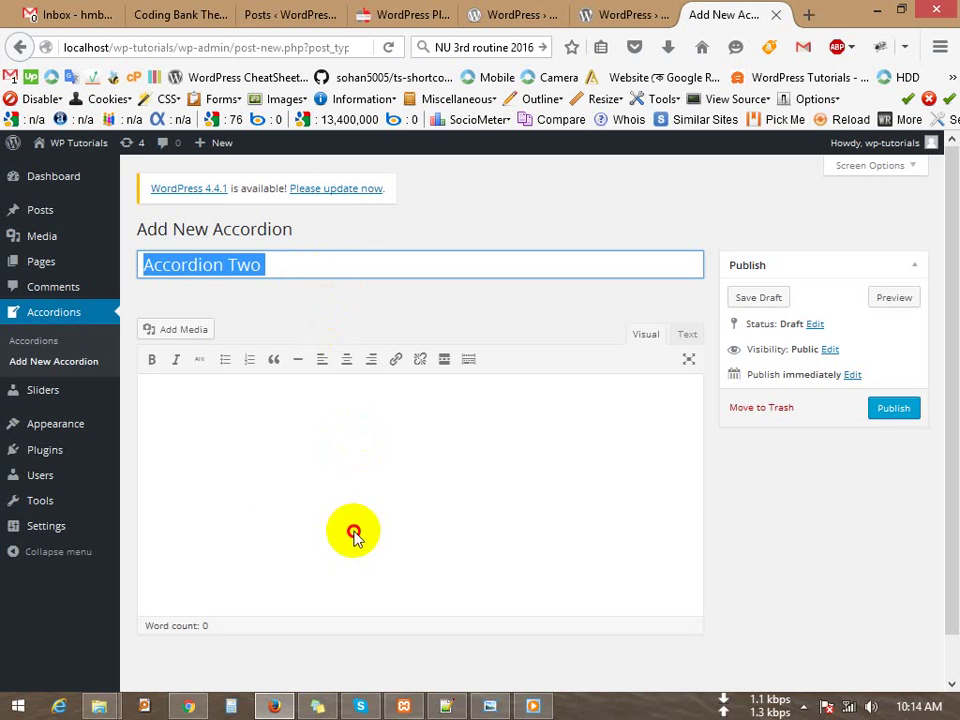
pyautogui.hotkey('ctrl', 'v')
pyautogui.hotkey('ctrl', 'v')
pyautogui.hotkey('ctrl', 'v')
pyautogui.hotkey('ctrl', 'v')
pyautogui.hotkey('ctrl', 'v')
pyautogui.hotkey('ctrl', 'v')
pyautogui.hotkey('ctrl', 'v')
pyautogui.hotkey('ctrl', 'v')
pyautogui.hotkey('ctrl', 'v')
pyautogui.hotkey('ctrl', 'v')
pyautogui.hotkey('ctrl', 'v')
pyautogui.hotkey('ctrl', 'v')
pyautogui.hotkey('ctrl', 'v')
pyautogui.hotkey('ctrl', 'v')
pyautogui.hotkey('ctrl', 'v')
pyautogui.hotkey('ctrl', 'v')
pyautogui.hotkey('ctrl', 'v')
pyautogui.hotkey('ctrl', 'v')
pyautogui.hotkey('ctrl', 'v')
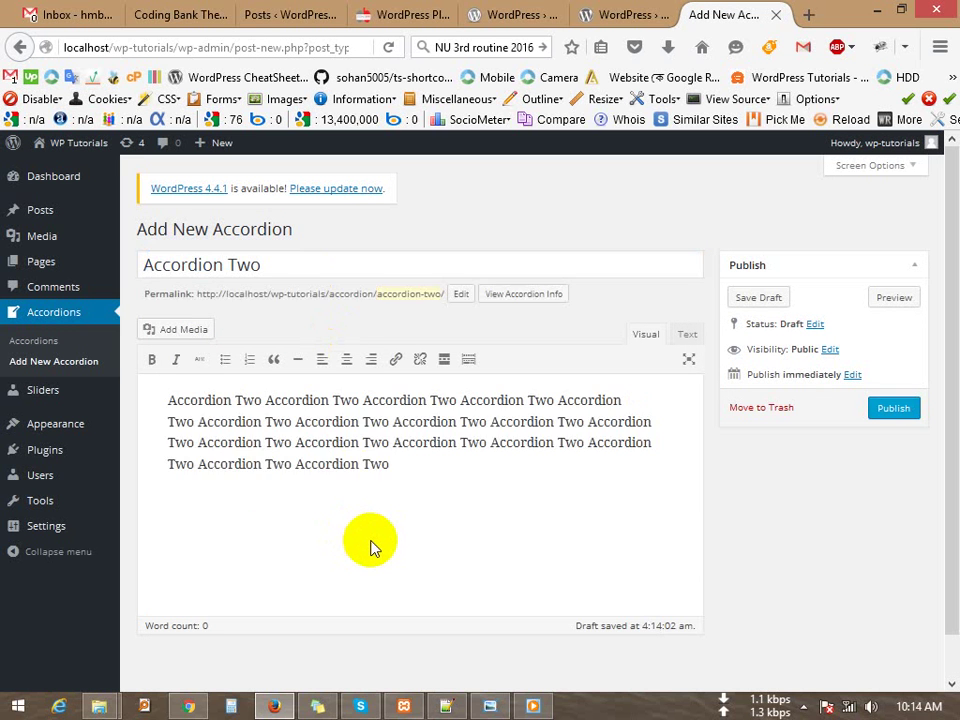
pyautogui.click(895, 410)
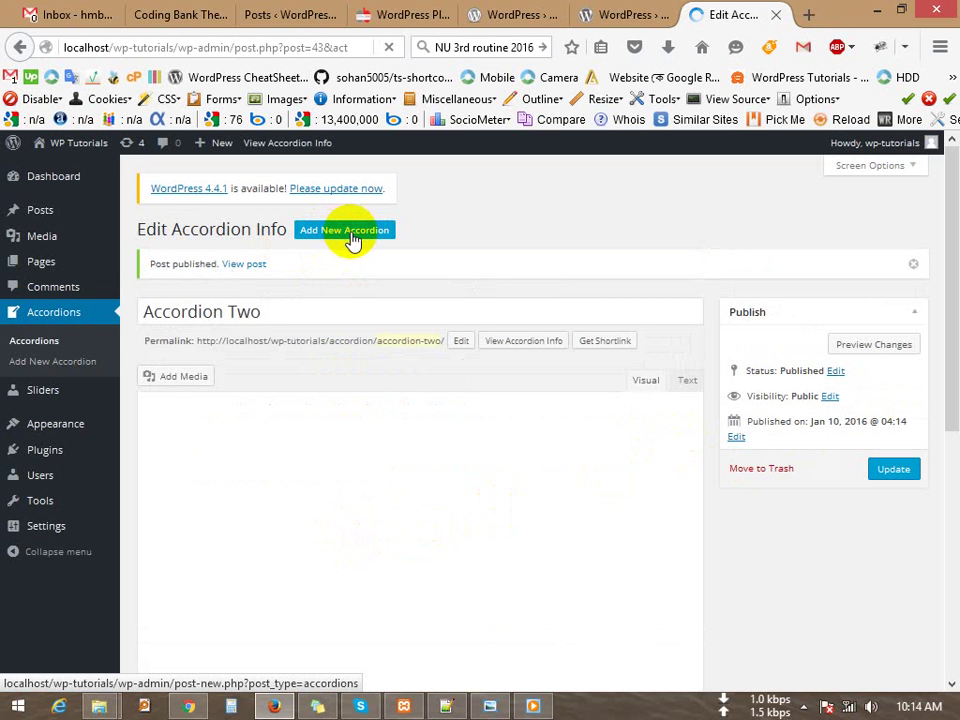
# - Start another new accordion and title it "Accordion Three", adapting the copied title "Accordion Two"
pyautogui.click(352, 240)
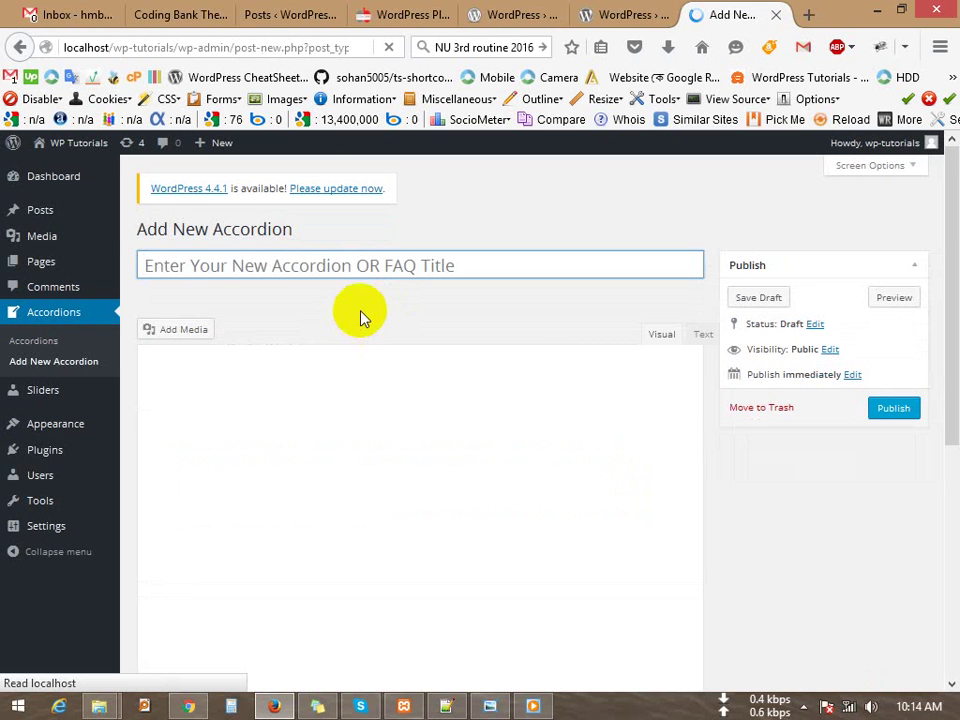
pyautogui.click(394, 272)
pyautogui.press('BackSpace')
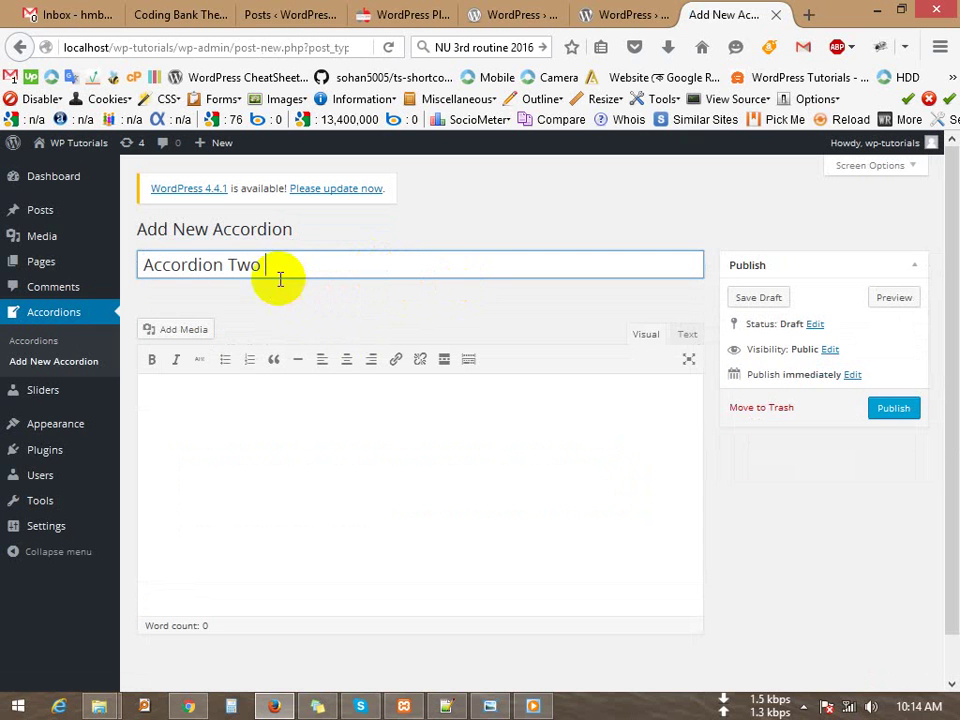
pyautogui.moveTo(229, 266); pyautogui.dragTo(365, 268)
pyautogui.write('Thjr')
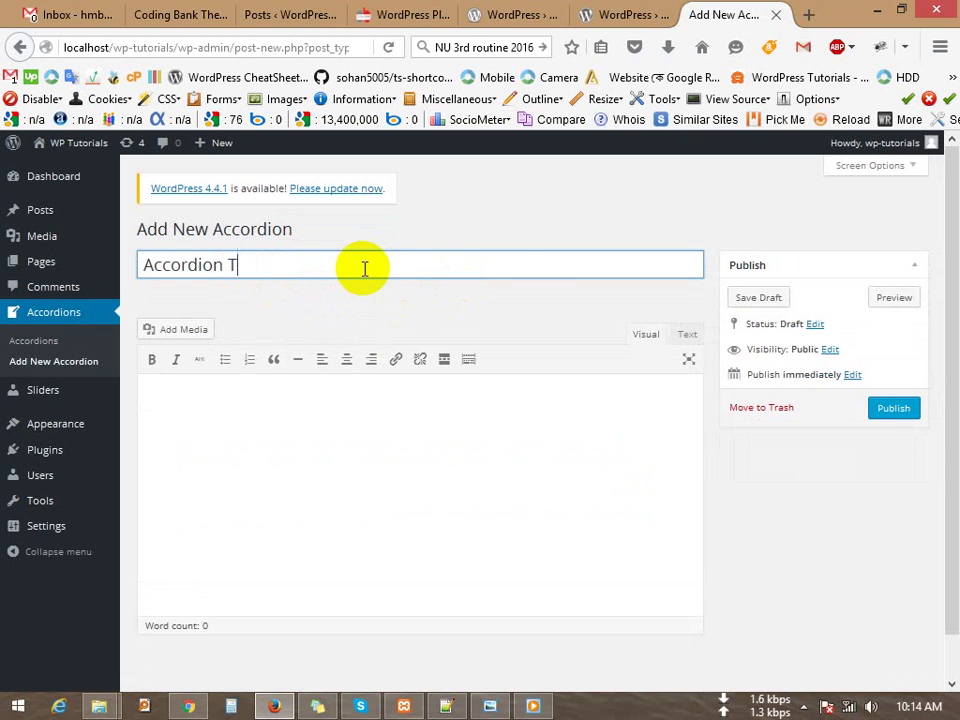
pyautogui.press('BackSpace')
pyautogui.write('ree')
# - Fill the accordion's content with the copied title "Accordion Three" repeated 23 times and publish the entry
pyautogui.hotkey('ctrl', 'a')
pyautogui.hotkey('ctrl', 'c')
pyautogui.click(311, 467)
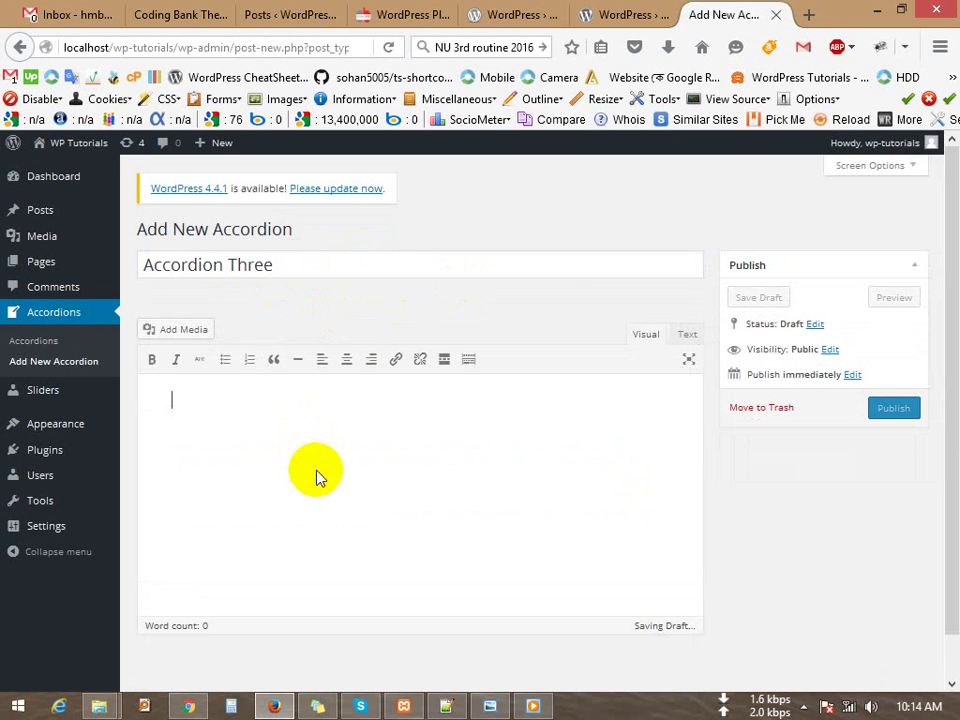
pyautogui.hotkey('ctrl', 'v')
pyautogui.hotkey('ctrl', 'v')
pyautogui.hotkey('ctrl', 'v')
pyautogui.hotkey('ctrl', 'v')
pyautogui.hotkey('ctrl', 'v')
pyautogui.hotkey('ctrl', 'v')
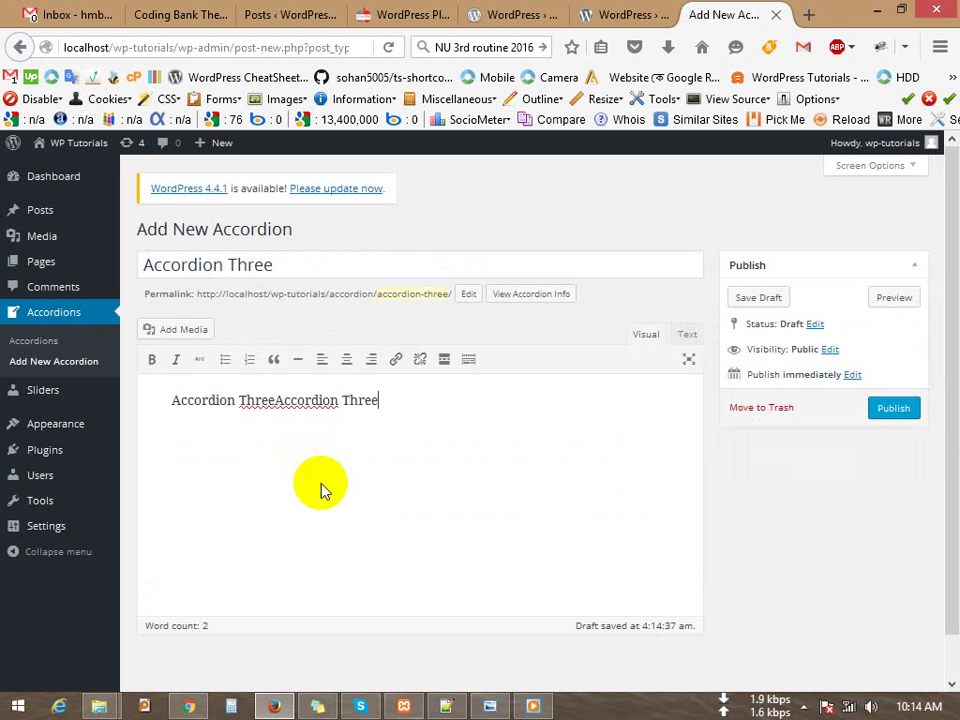
pyautogui.hotkey('ctrl', 'v')
pyautogui.hotkey('ctrl', 'v')
pyautogui.hotkey('ctrl', 'v')
pyautogui.hotkey('ctrl', 'v')
pyautogui.hotkey('ctrl', 'v')
pyautogui.hotkey('ctrl', 'v')
pyautogui.hotkey('ctrl', 'v')
pyautogui.hotkey('ctrl', 'v')
pyautogui.hotkey('ctrl', 'v')
pyautogui.hotkey('ctrl', 'v')
pyautogui.hotkey('ctrl', 'v')
pyautogui.hotkey('ctrl', 'v')
pyautogui.hotkey('ctrl', 'v')
pyautogui.hotkey('ctrl', 'v')
pyautogui.hotkey('ctrl', 'v')
pyautogui.hotkey('ctrl', 'v')
pyautogui.hotkey('ctrl', 'v')
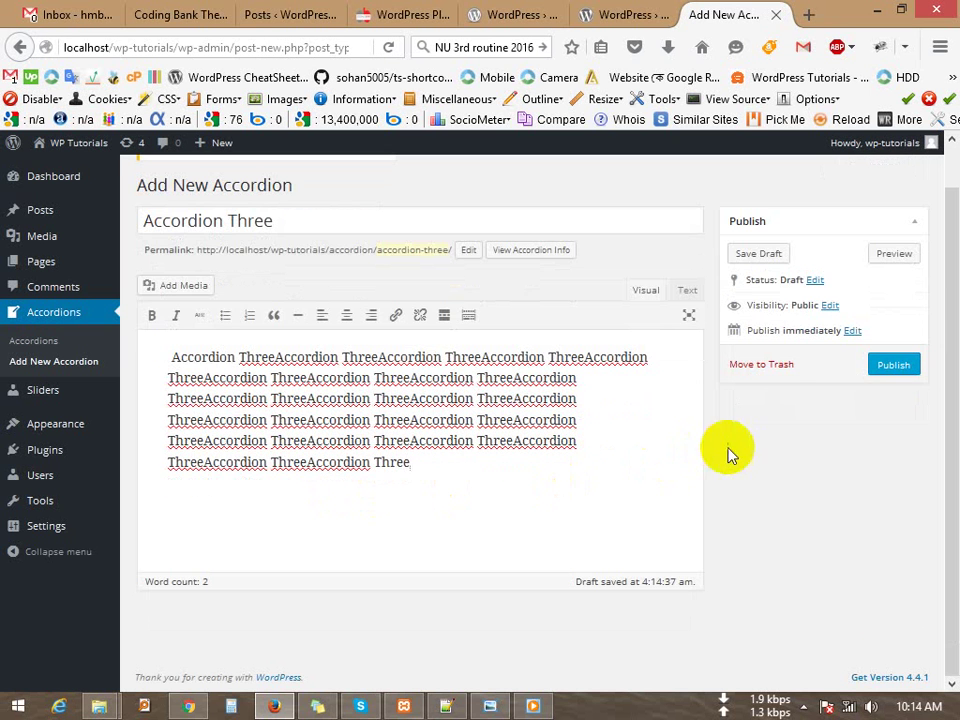
pyautogui.click(895, 366)
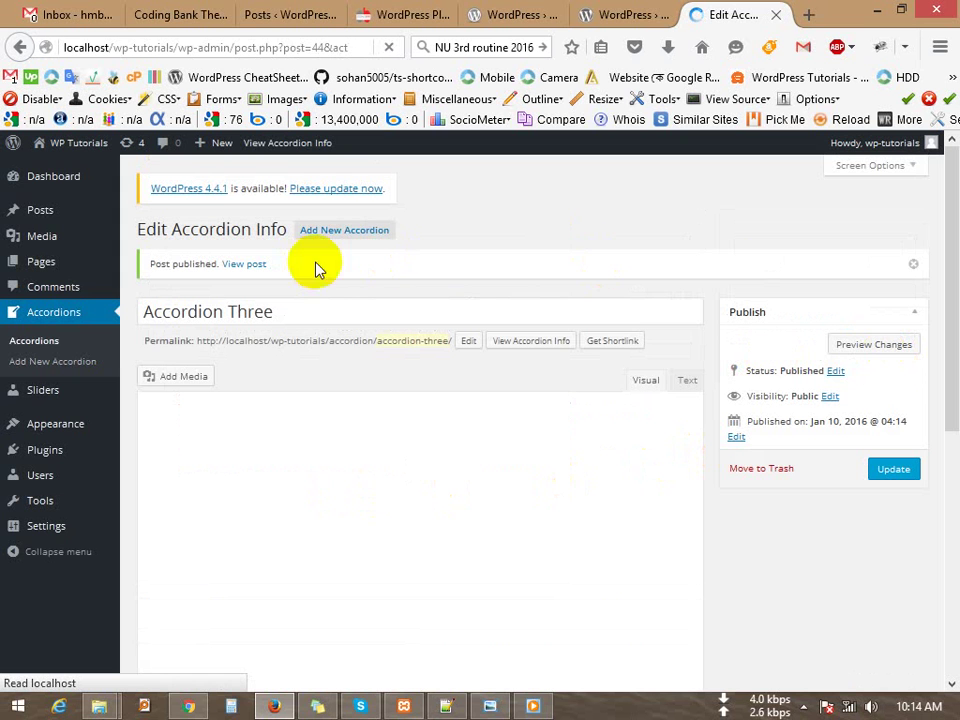
# - Start another new accordion and title it "Accordion Four", adapting the copied title "Accordion Three"
pyautogui.click(366, 230)
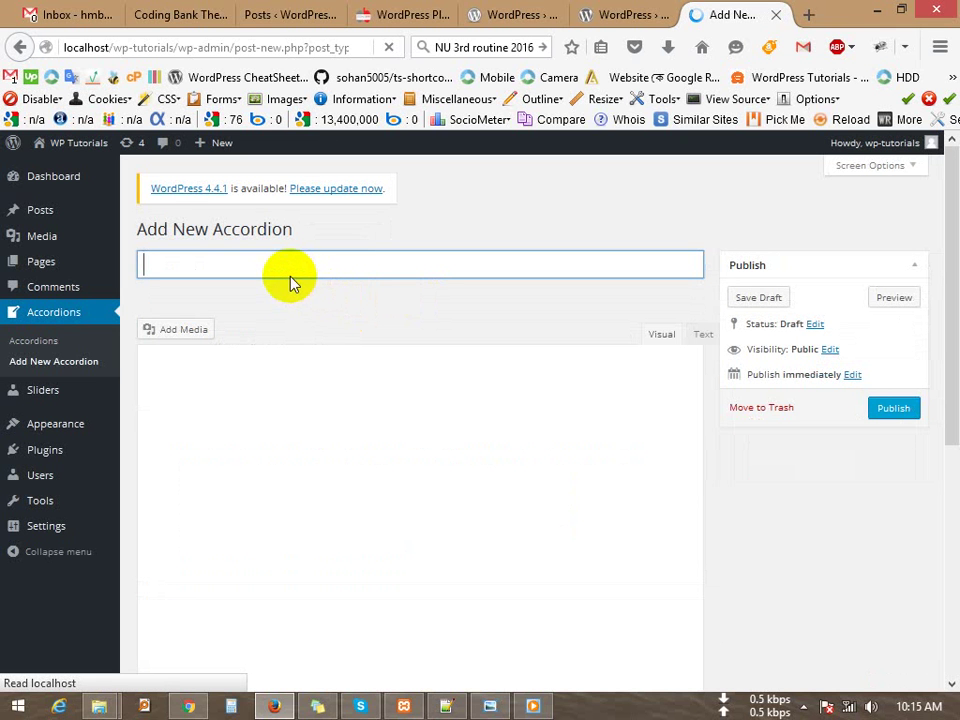
pyautogui.write('Accordion Three')
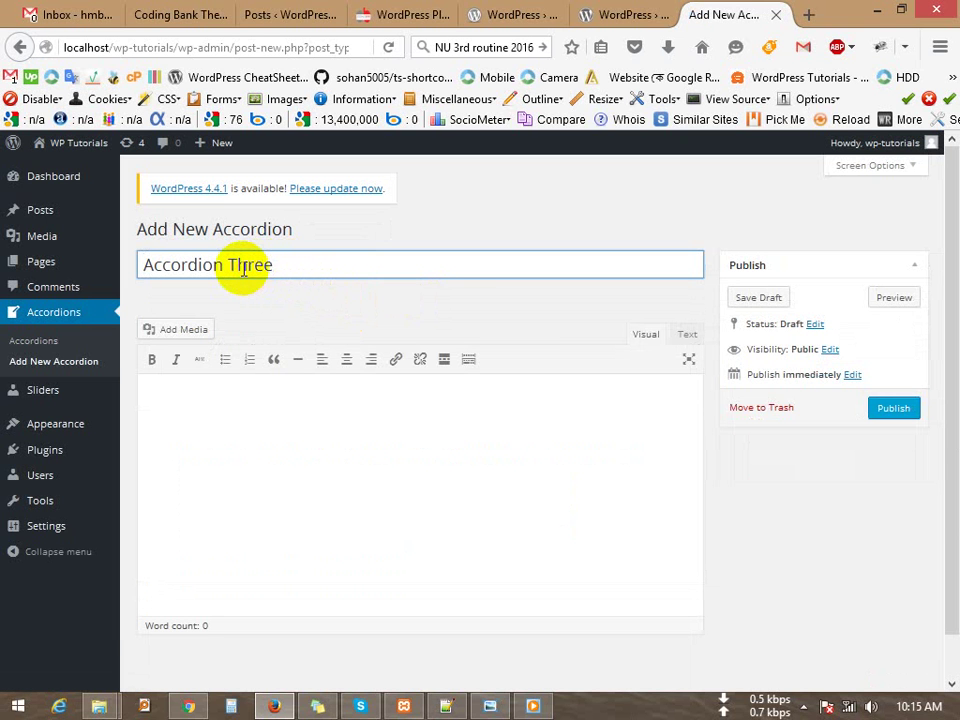
pyautogui.moveTo(243, 266); pyautogui.dragTo(392, 268)
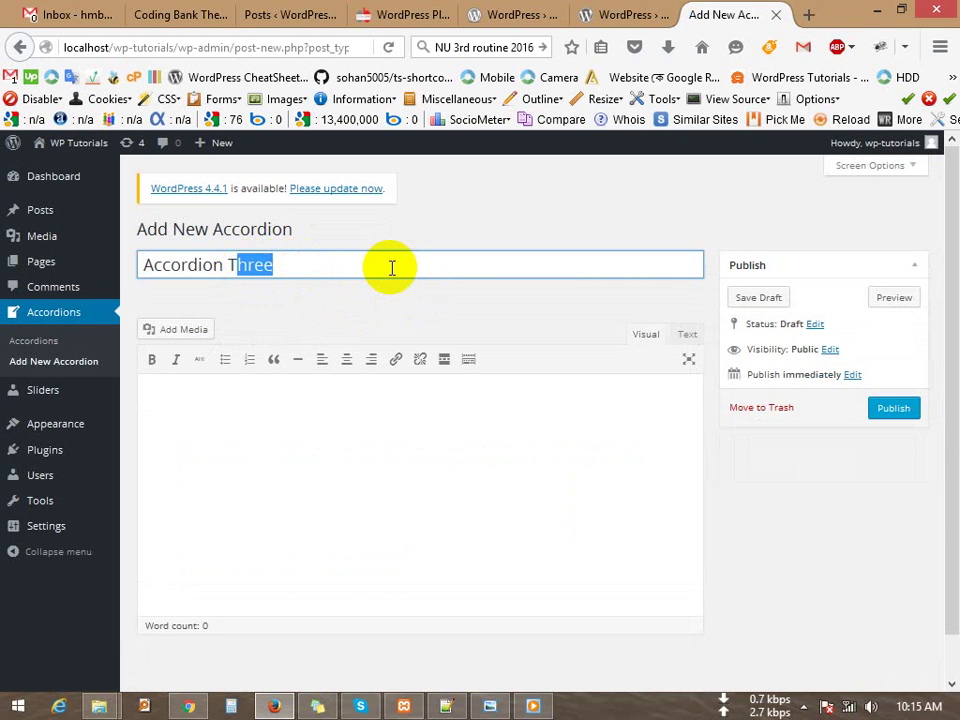
pyautogui.press('BackSpace')
pyautogui.press('BackSpace')
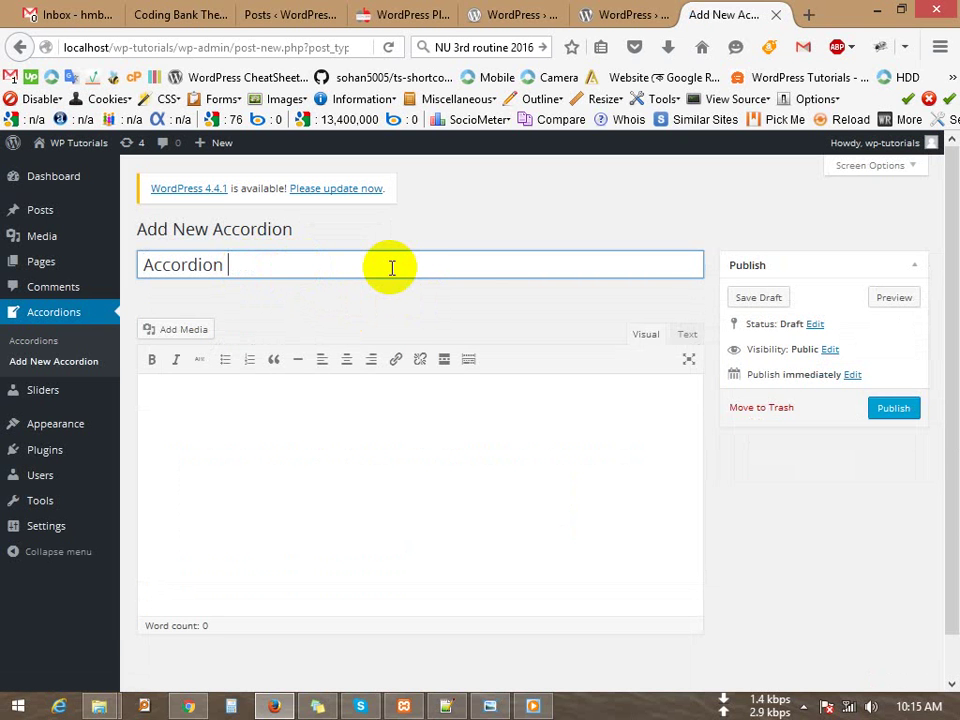
pyautogui.write('Four')
# - Fill the accordion's content with the copied title "Accordion Four" repeated 20 times and publish the entry
pyautogui.hotkey('ctrl', 'a')
pyautogui.click(353, 416)
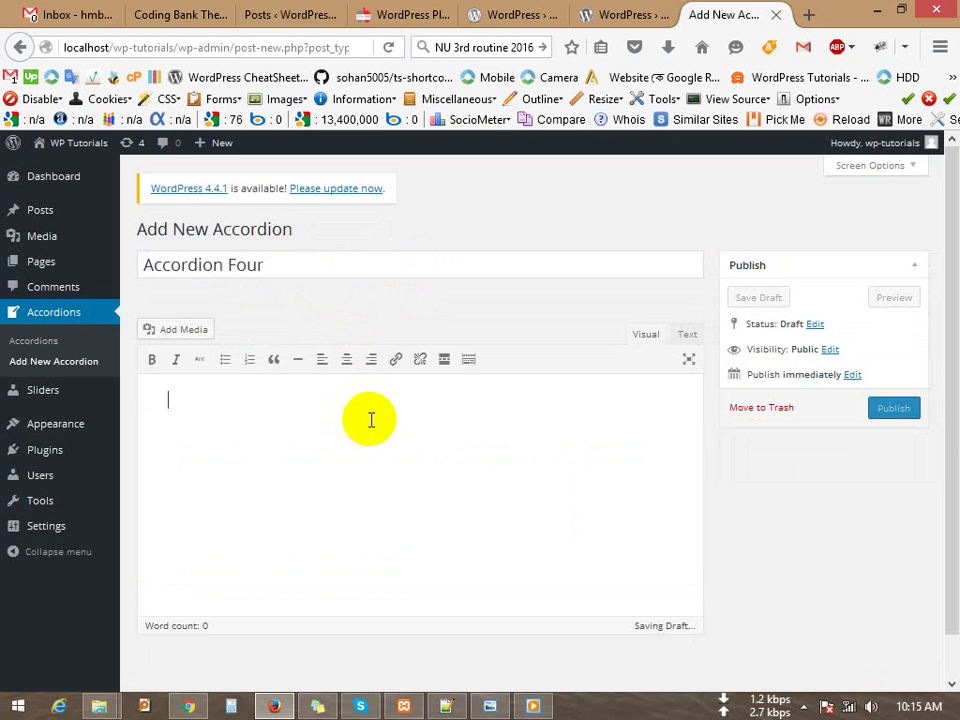
pyautogui.hotkey('ctrl', 'v')
pyautogui.hotkey('ctrl', 'v')
pyautogui.hotkey('ctrl', 'v')
pyautogui.hotkey('ctrl', 'v')
pyautogui.hotkey('ctrl', 'v')
pyautogui.hotkey('ctrl', 'v')
pyautogui.hotkey('ctrl', 'v')
pyautogui.hotkey('ctrl', 'v')
pyautogui.hotkey('ctrl', 'v')
pyautogui.hotkey('ctrl', 'v')
pyautogui.hotkey('ctrl', 'v')
pyautogui.hotkey('ctrl', 'v')
pyautogui.hotkey('ctrl', 'v')
pyautogui.hotkey('ctrl', 'v')
pyautogui.hotkey('ctrl', 'v')
pyautogui.hotkey('ctrl', 'v')
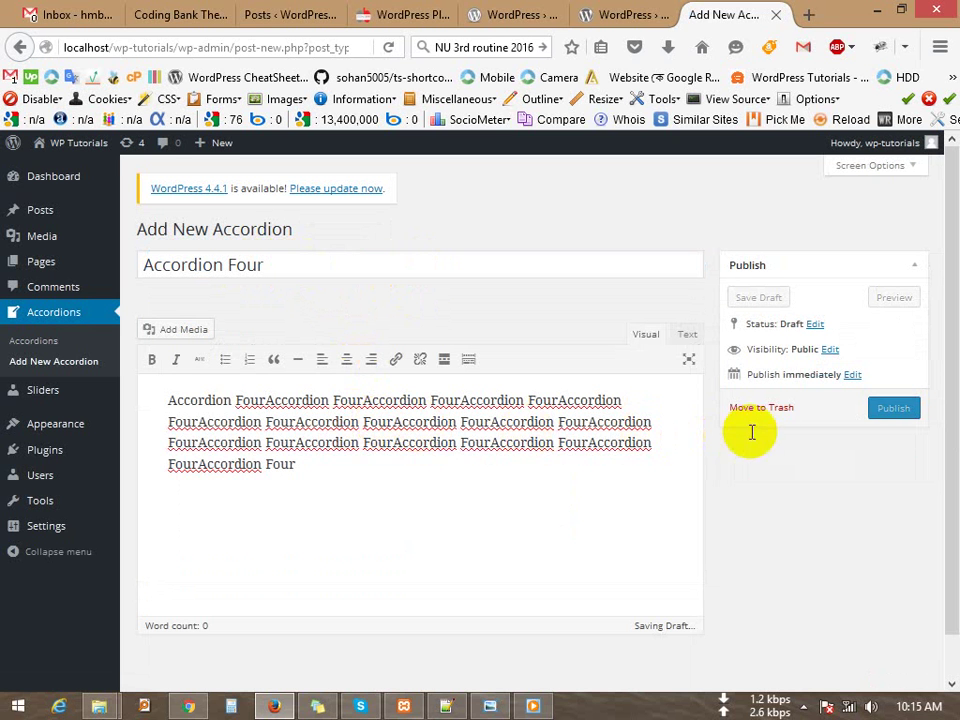
pyautogui.scroll(-1, 750, 433)
pyautogui.click(905, 368)
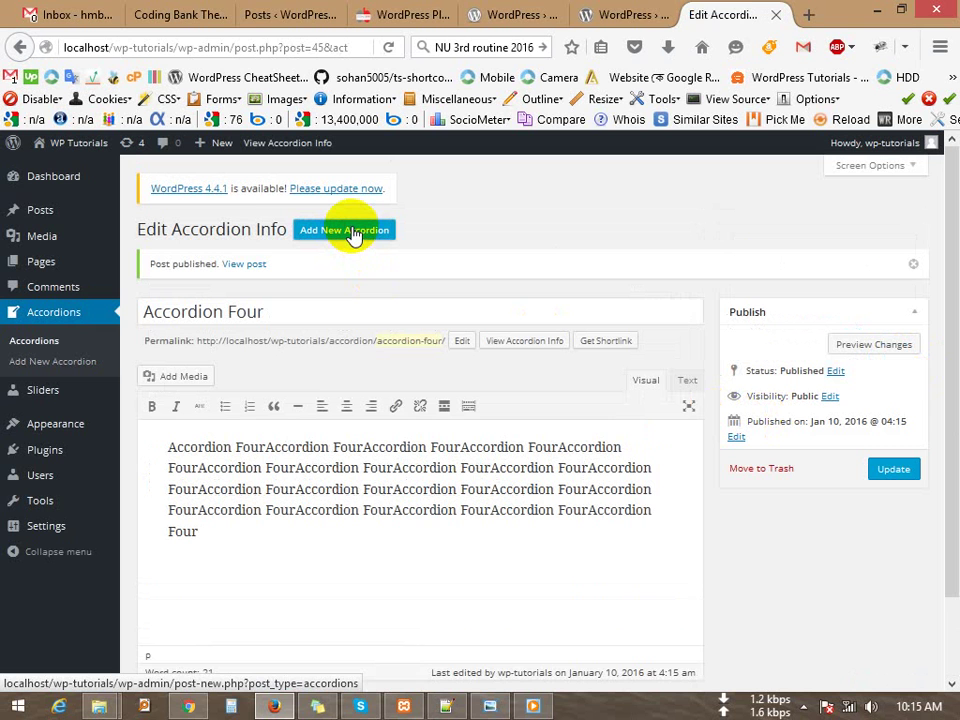
# - Start another new accordion and title it "Accordion Five", adapting the copied title "Accordion Four"
pyautogui.click(352, 232)
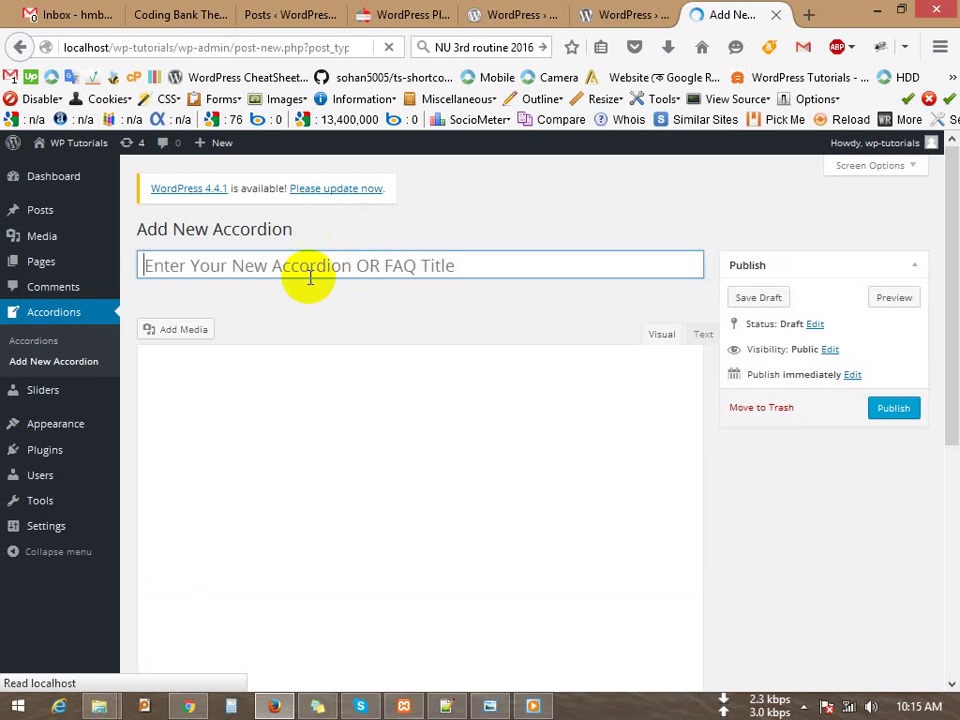
pyautogui.write('Accordion Four')
pyautogui.doubleClick(253, 266)
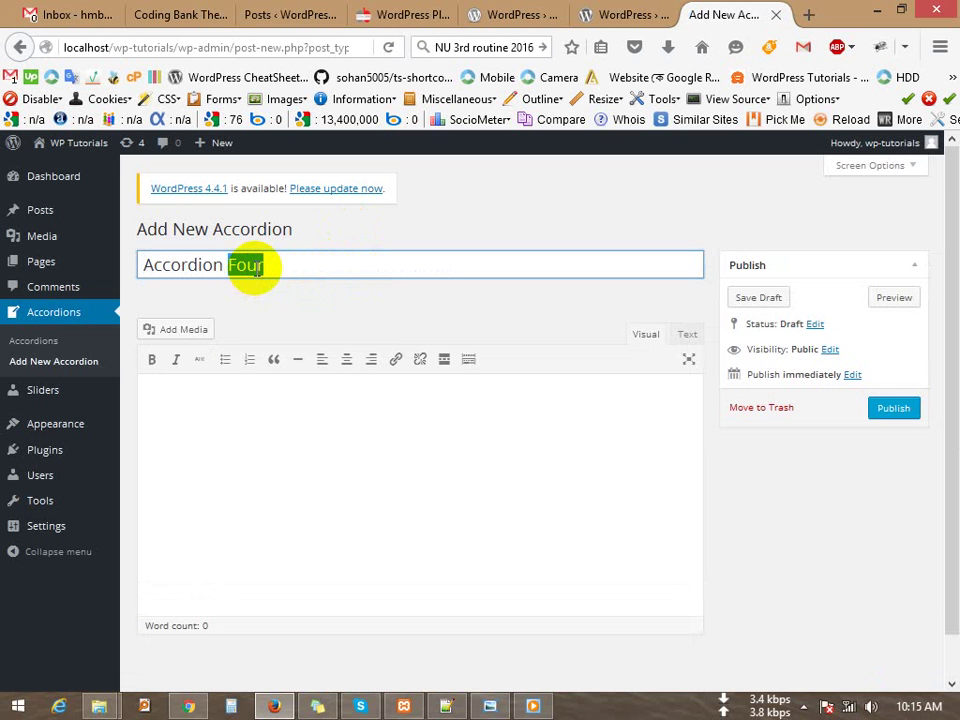
pyautogui.write('Five')
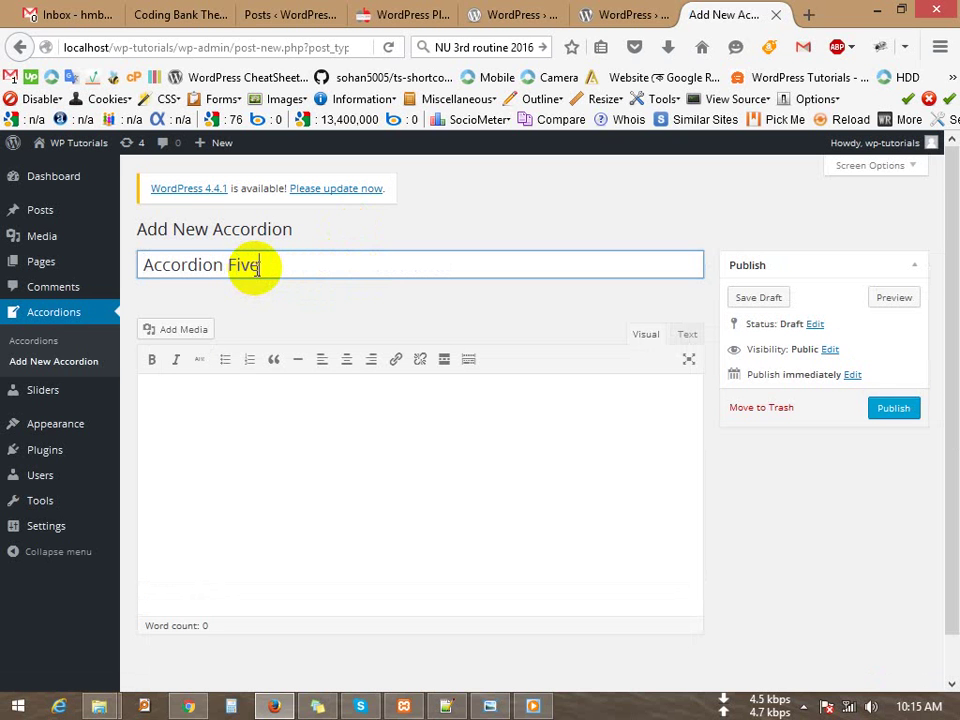
# - Fill the accordion's content with the copied title "Accordion Five" repeated 21 times and publish the entry
pyautogui.hotkey('ctrl', 'a')
pyautogui.hotkey('ctrl', 'c')
pyautogui.click(329, 466)
pyautogui.hotkey('ctrl', 'v')
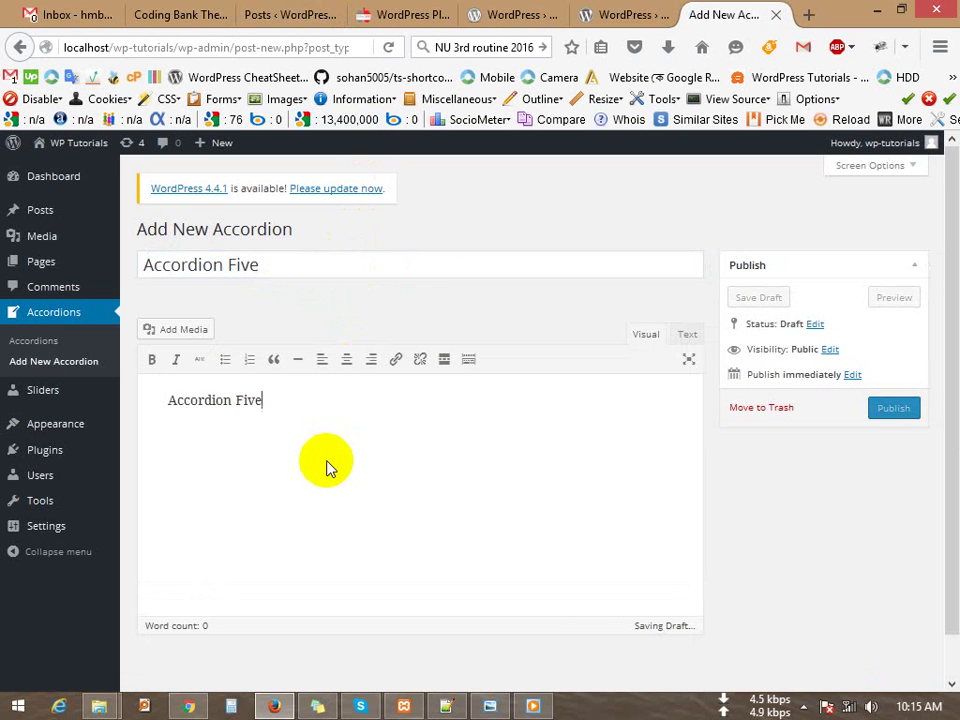
pyautogui.hotkey('ctrl', 'v')
pyautogui.hotkey('ctrl', 'v')
pyautogui.hotkey('ctrl', 'v')
pyautogui.hotkey('ctrl', 'v')
pyautogui.hotkey('ctrl', 'v')
pyautogui.hotkey('ctrl', 'v')
pyautogui.hotkey('ctrl', 'v')
pyautogui.hotkey('ctrl', 'v')
pyautogui.hotkey('ctrl', 'v')
pyautogui.hotkey('ctrl', 'v')
pyautogui.hotkey('ctrl', 'v')
pyautogui.hotkey('ctrl', 'v')
pyautogui.hotkey('ctrl', 'v')
pyautogui.hotkey('ctrl', 'v')
pyautogui.hotkey('ctrl', 'v')
pyautogui.hotkey('ctrl', 'v')
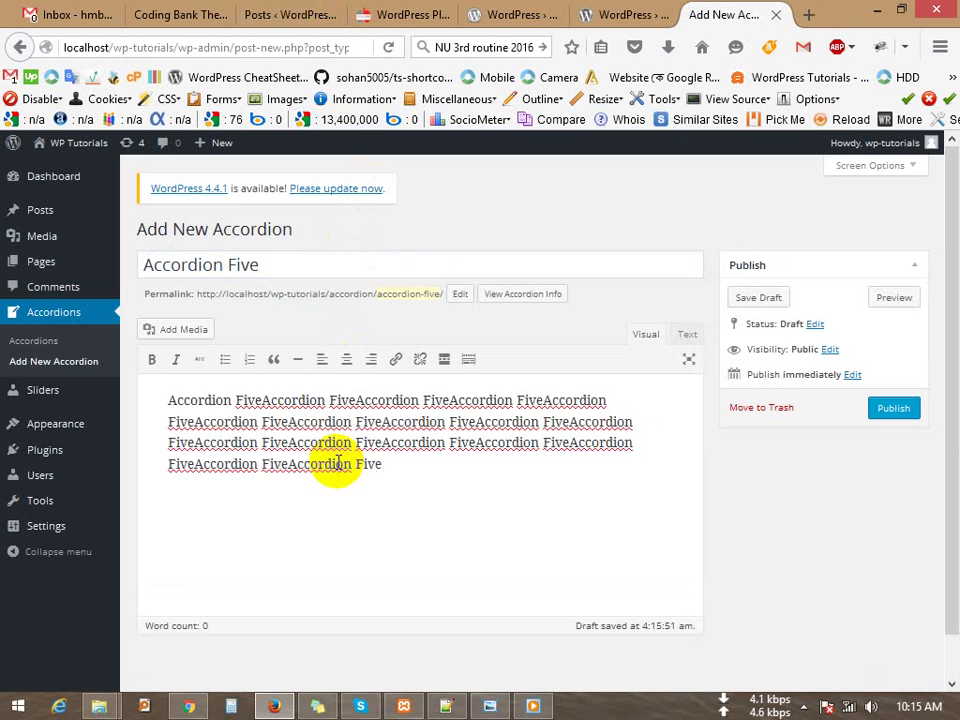
pyautogui.hotkey('ctrl', 'v')
pyautogui.hotkey('ctrl', 'v')
pyautogui.hotkey('ctrl', 'v')
pyautogui.hotkey('ctrl', 'v')
pyautogui.scroll(-1, 700, 430)
pyautogui.click(904, 370)
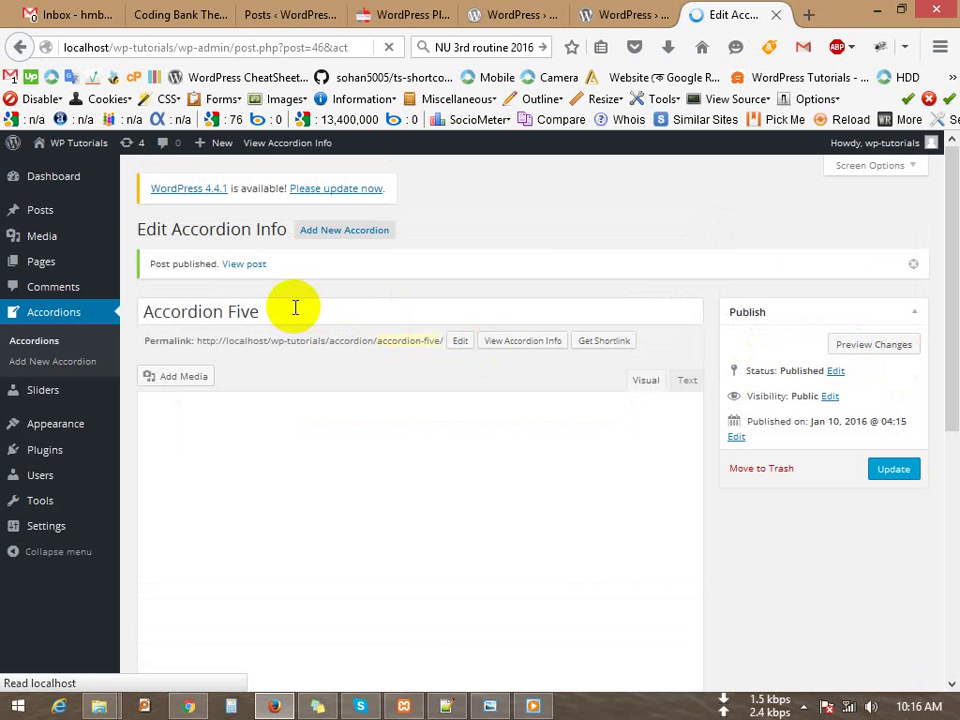
# - Start another new accordion and title it "Accordion Six", adapting the copied title "Accordion Five"
pyautogui.click(330, 233)
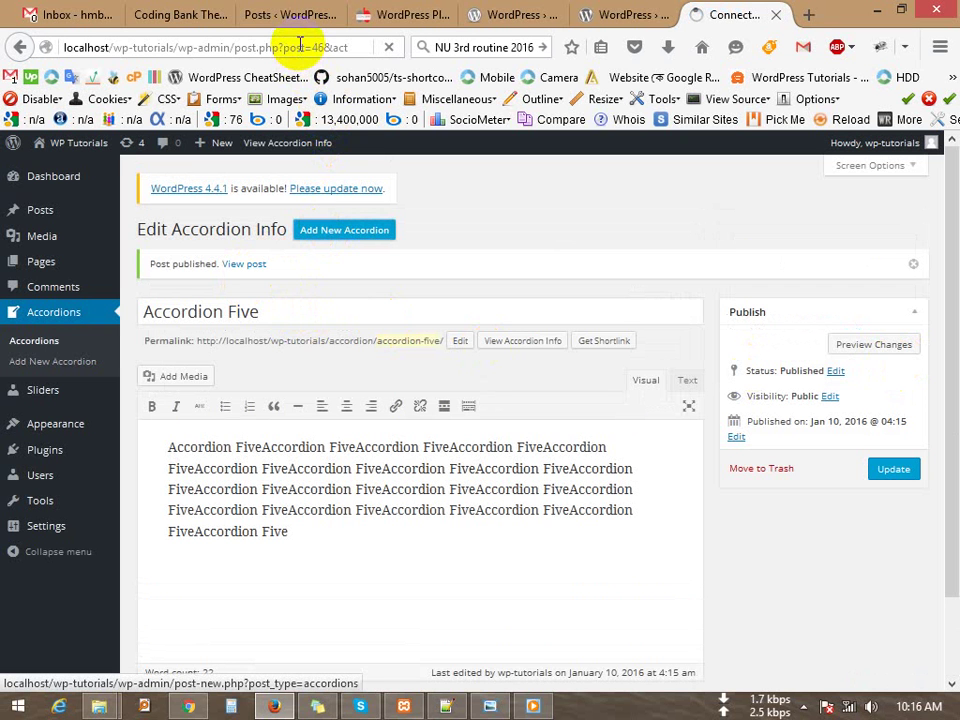
pyautogui.moveTo(321, 45); pyautogui.dragTo(364, 45)
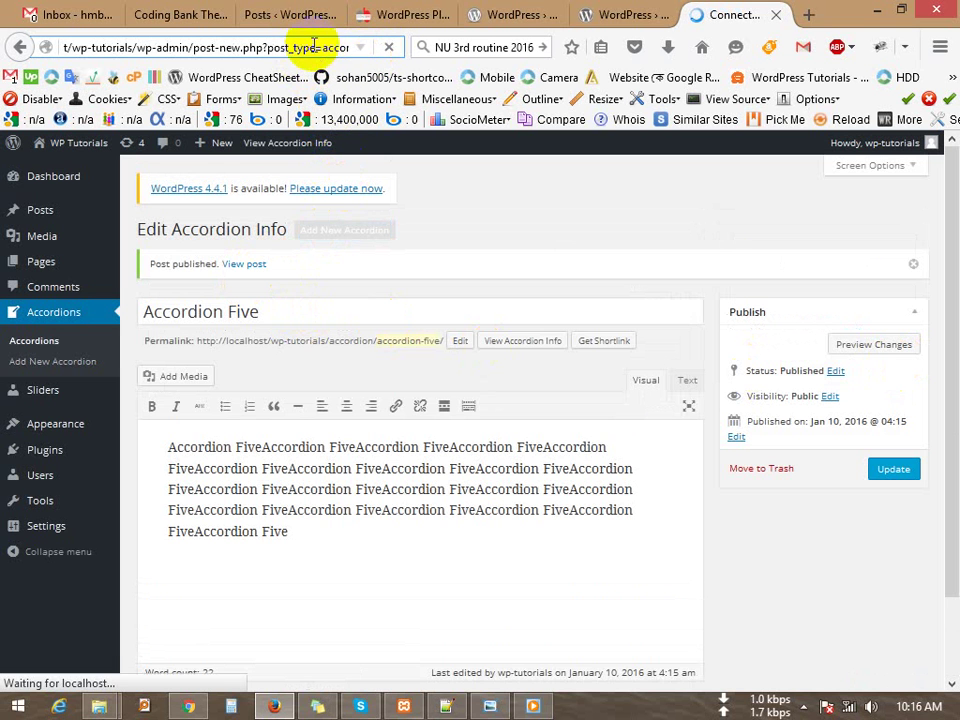
pyautogui.click(341, 47)
pyautogui.moveTo(341, 47); pyautogui.dragTo(369, 47)
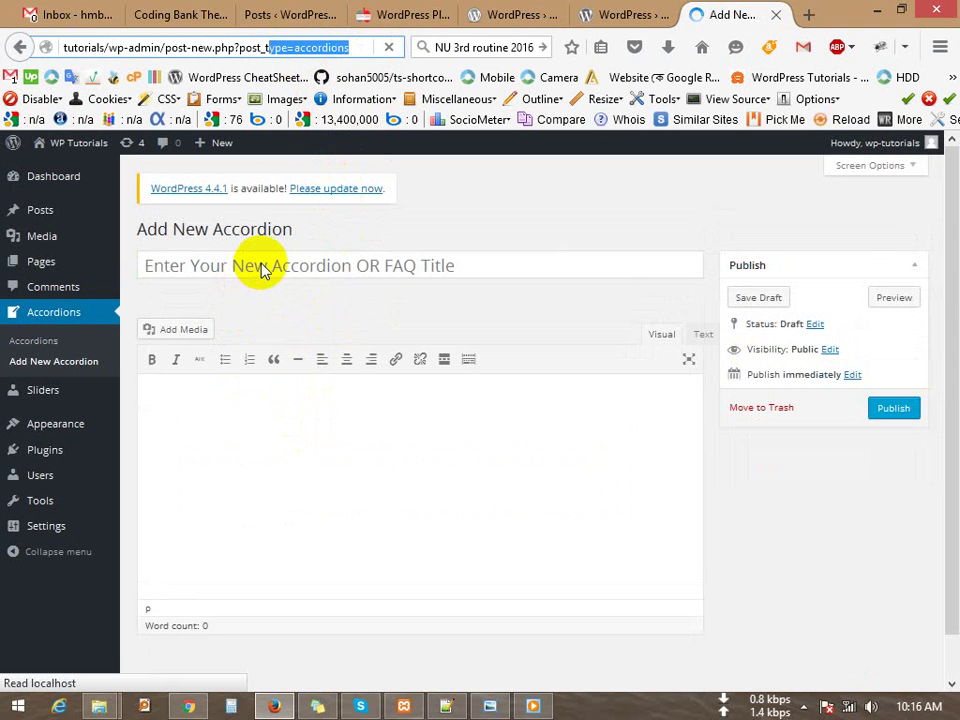
pyautogui.click(312, 268)
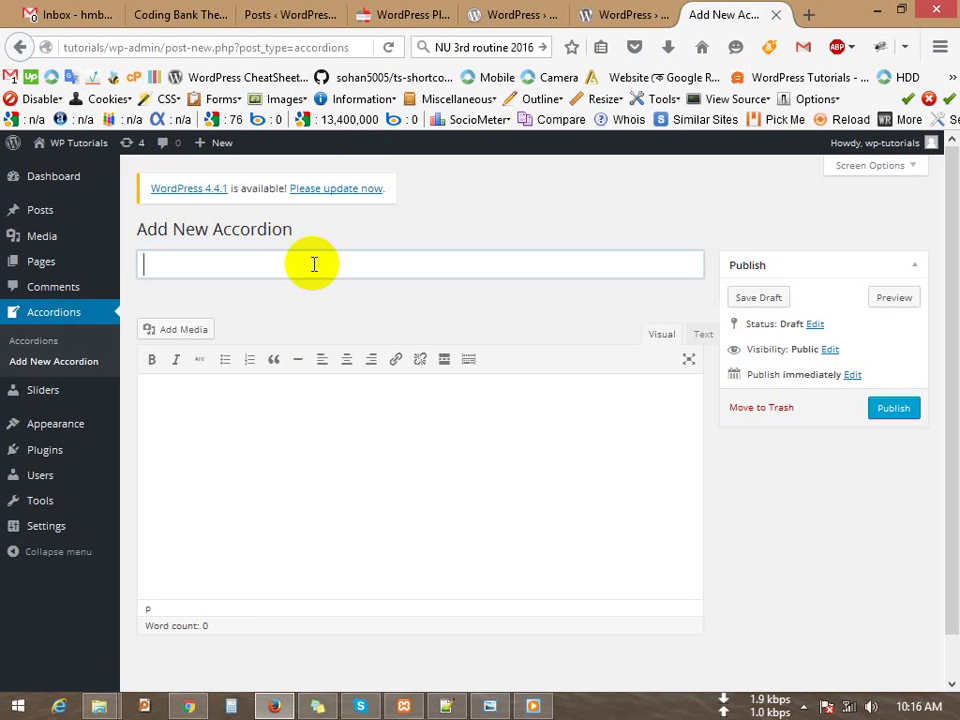
pyautogui.hotkey('ctrl', 'v')
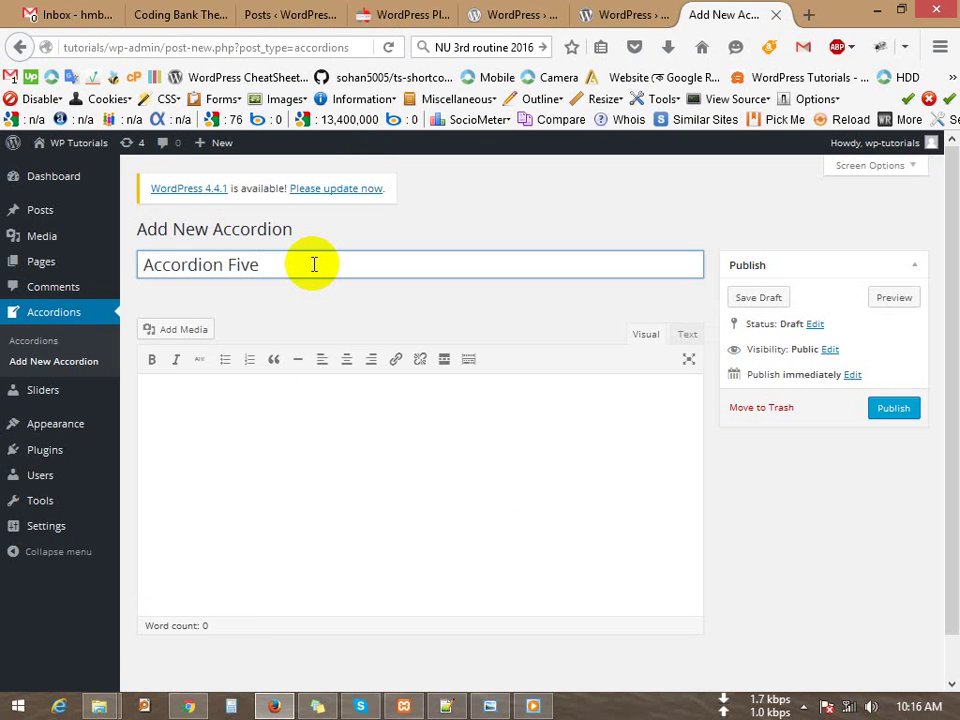
pyautogui.doubleClick(248, 268)
pyautogui.write('Six')
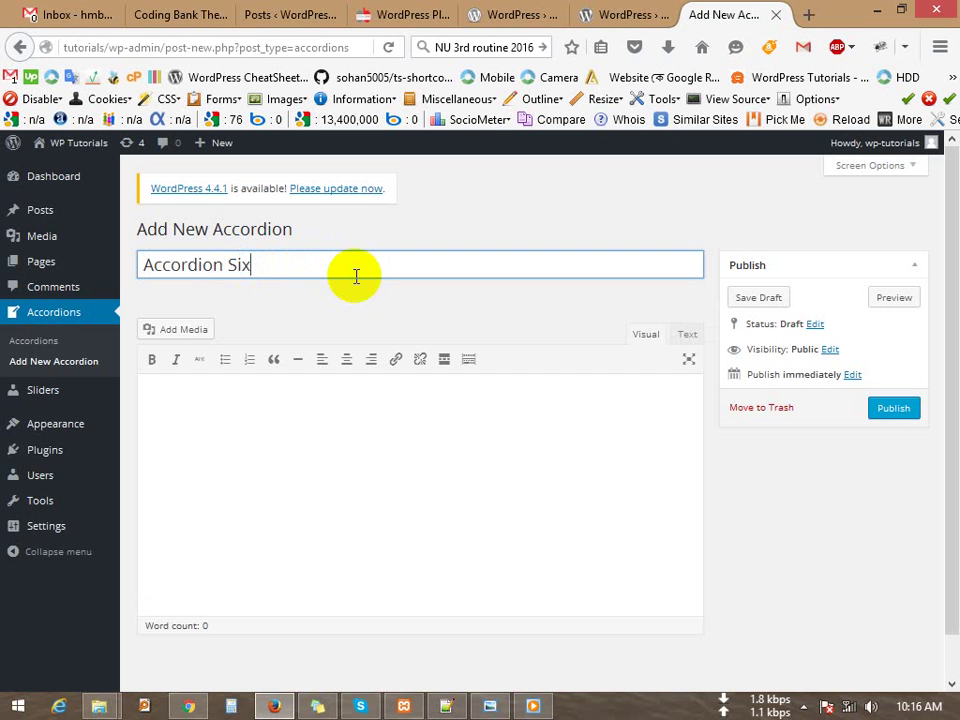
# - Fill the accordion's content with the title "Accordion Six" repeated 31 times and publish the entry
pyautogui.click(340, 433)
pyautogui.write('Accordion Six')
pyautogui.hotkey('ctrl', 'v')
pyautogui.hotkey('ctrl', 'v')
pyautogui.hotkey('ctrl', 'v')
pyautogui.hotkey('ctrl', 'v')
pyautogui.hotkey('ctrl', 'v')
pyautogui.hotkey('ctrl', 'v')
pyautogui.hotkey('ctrl', 'v')
pyautogui.hotkey('ctrl', 'v')
pyautogui.hotkey('ctrl', 'v')
pyautogui.hotkey('ctrl', 'v')
pyautogui.hotkey('ctrl', 'v')
pyautogui.hotkey('ctrl', 'v')
pyautogui.hotkey('ctrl', 'v')
pyautogui.hotkey('ctrl', 'v')
pyautogui.hotkey('ctrl', 'v')
pyautogui.hotkey('ctrl', 'v')
pyautogui.hotkey('ctrl', 'v')
pyautogui.hotkey('ctrl', 'v')
pyautogui.hotkey('ctrl', 'v')
pyautogui.hotkey('ctrl', 'v')
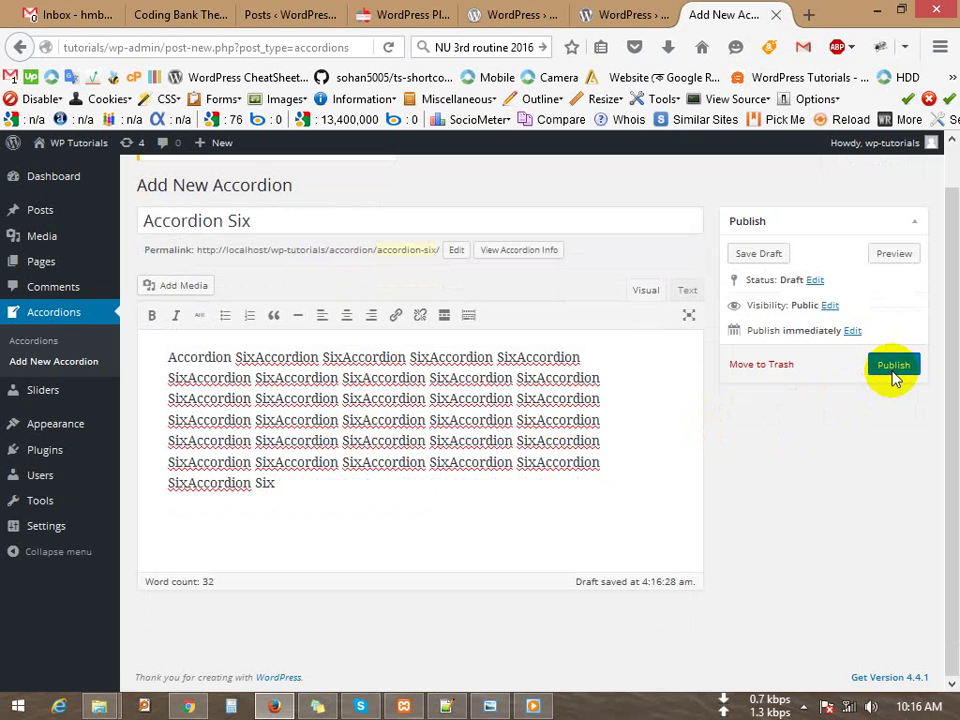
pyautogui.click(893, 366)
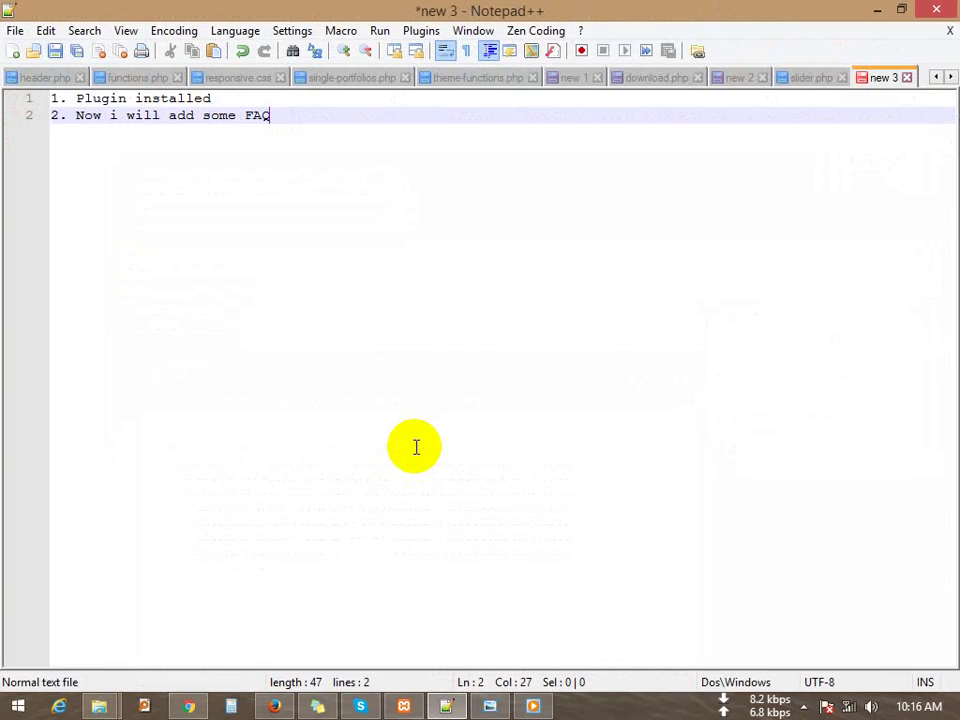
# - Add a third line to the notes reading "3. I was added 6 FAQ, Now i want to show another page this faq."
pyautogui.press('Return')
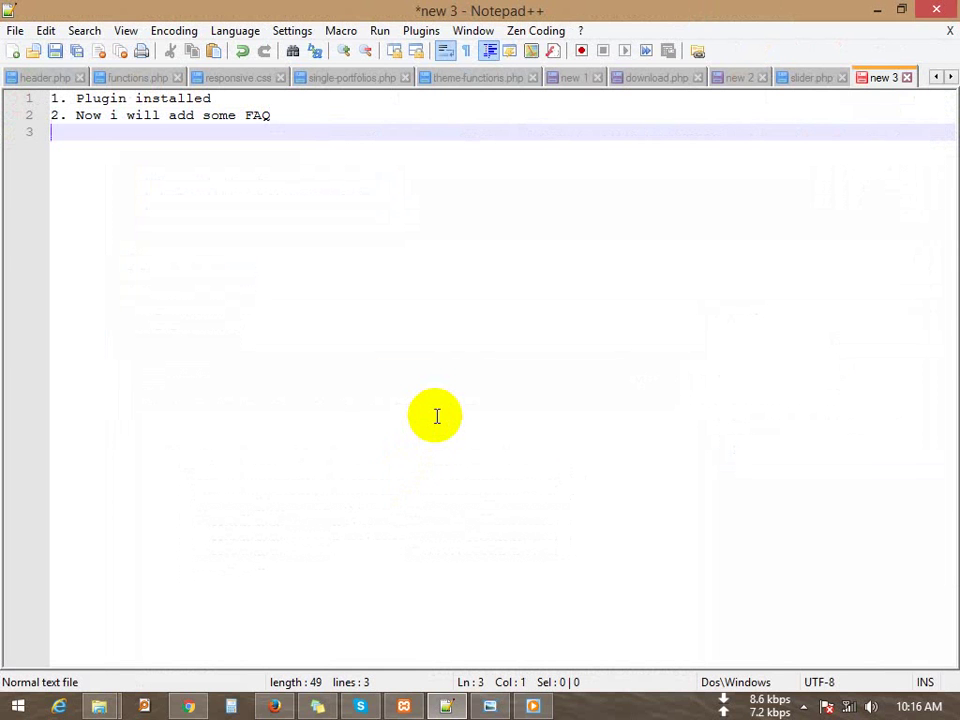
pyautogui.write('3. I added')
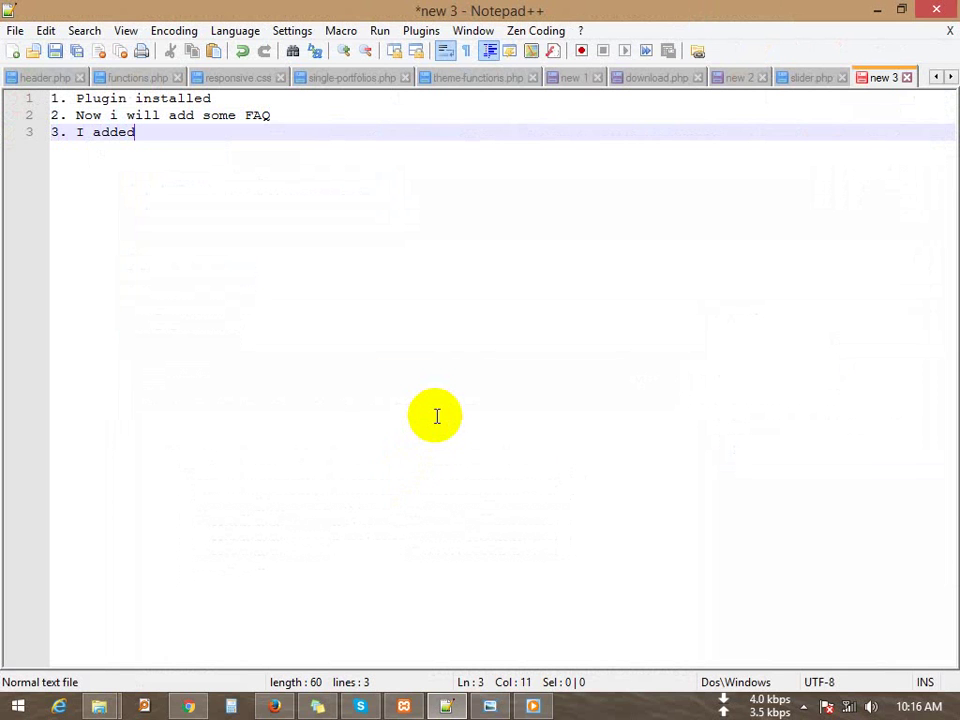
pyautogui.press('Left')
pyautogui.press('Left')
pyautogui.press('Left')
pyautogui.press('Left')
pyautogui.press('Left')
pyautogui.press('Left')
pyautogui.press('Left')
pyautogui.write('was')
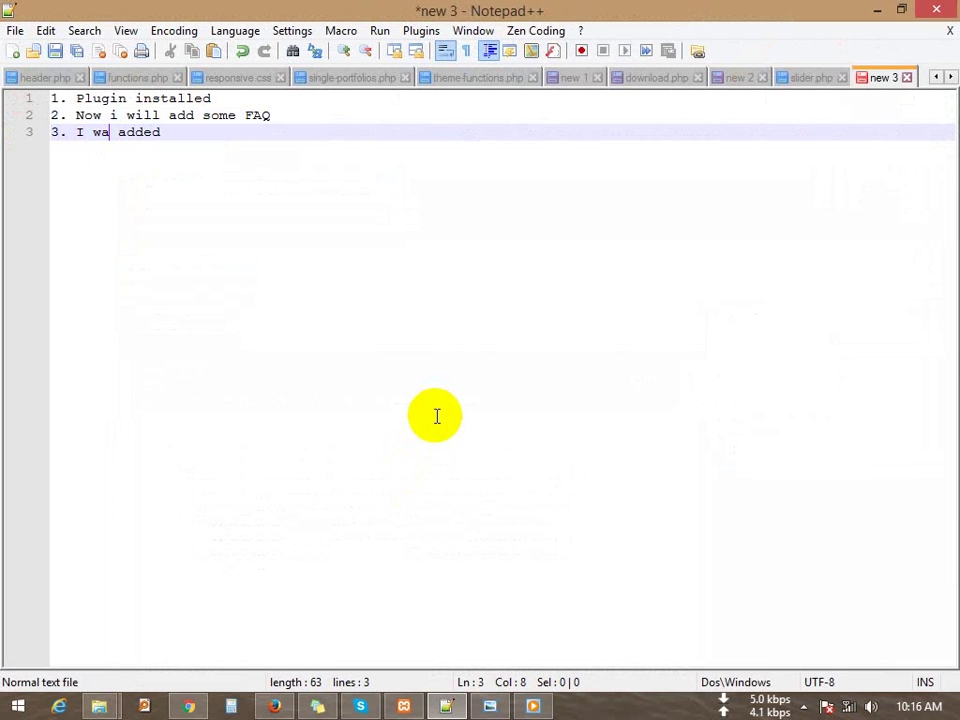
pyautogui.press('End')
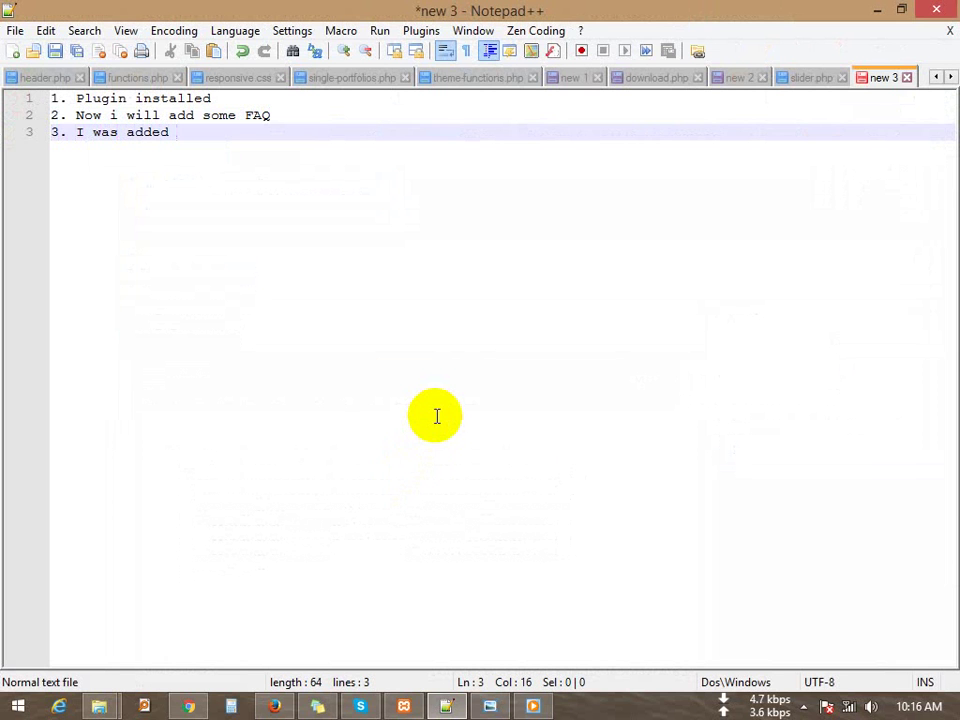
pyautogui.write('6 FA')
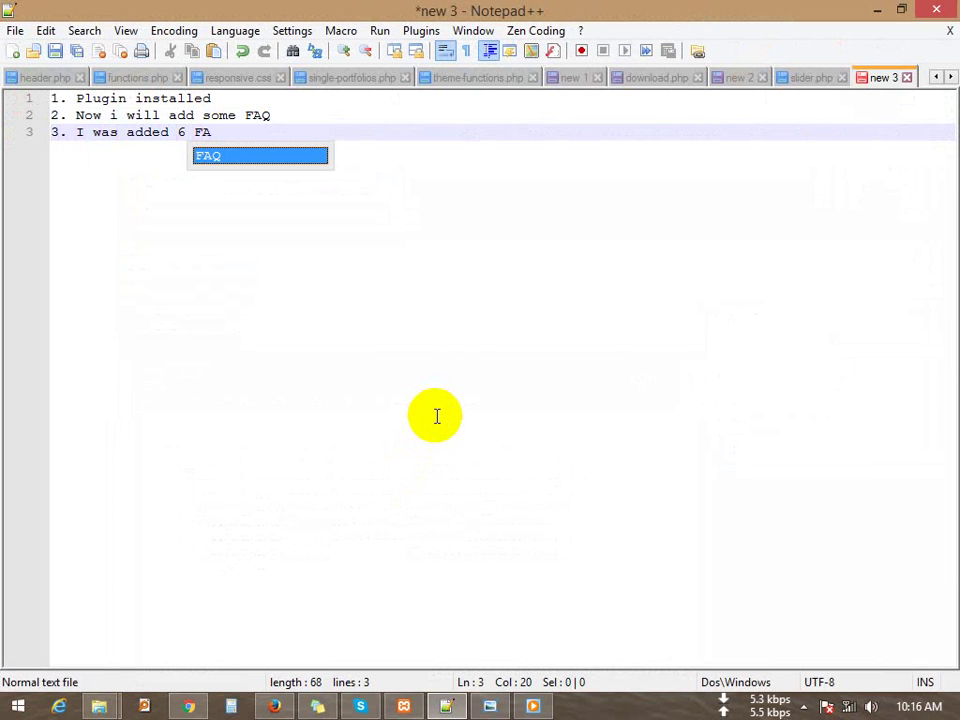
pyautogui.write('Q, ')
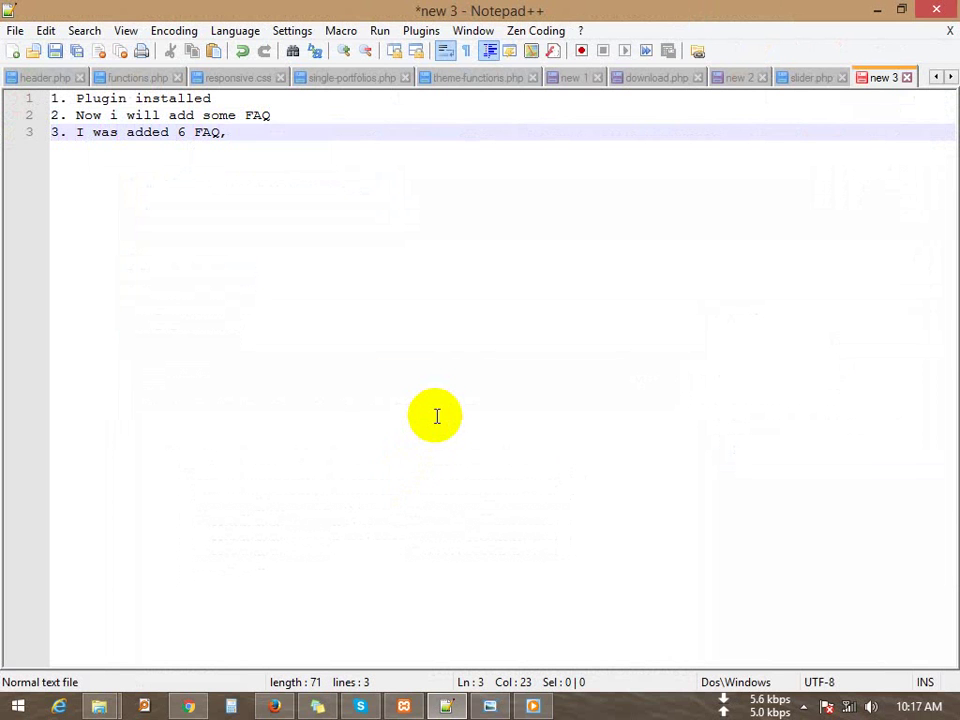
pyautogui.write('Now i wan')
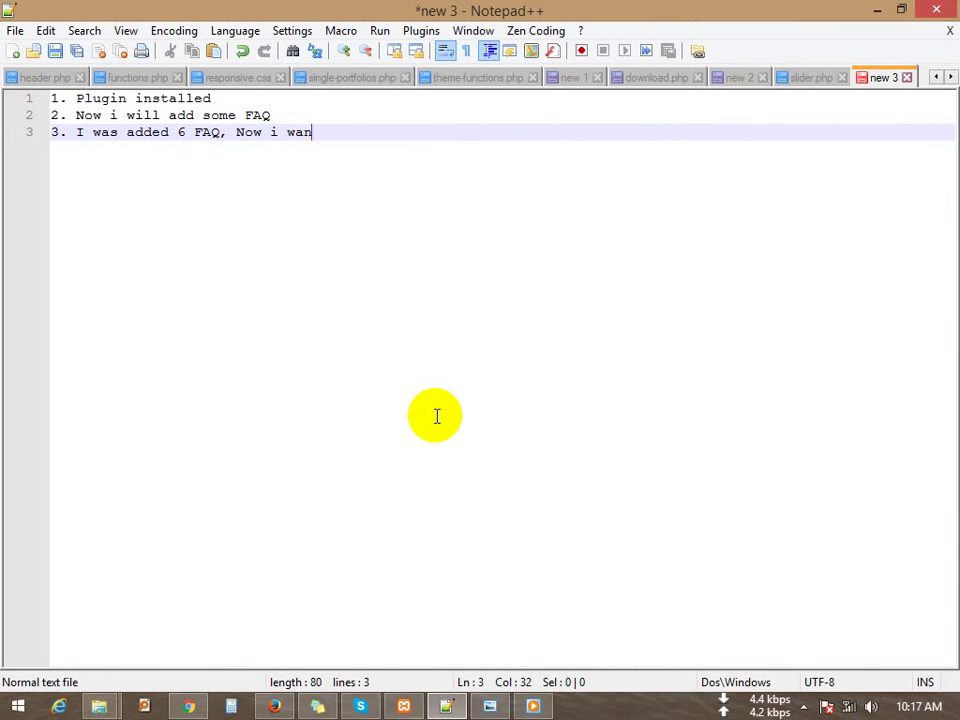
pyautogui.write('t to show anoth')
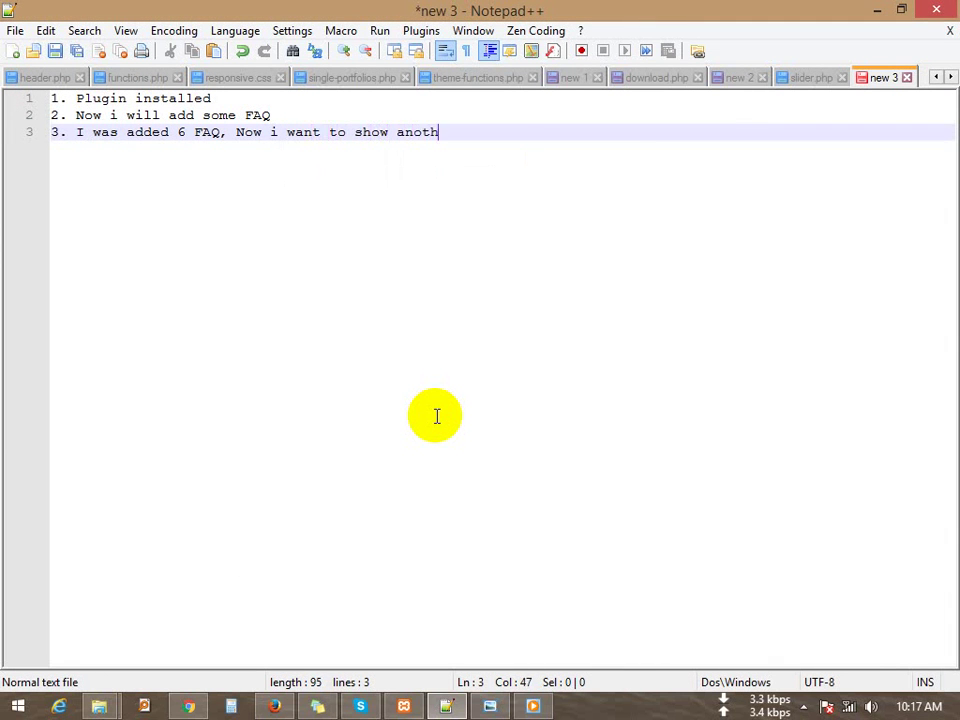
pyautogui.write('er page')
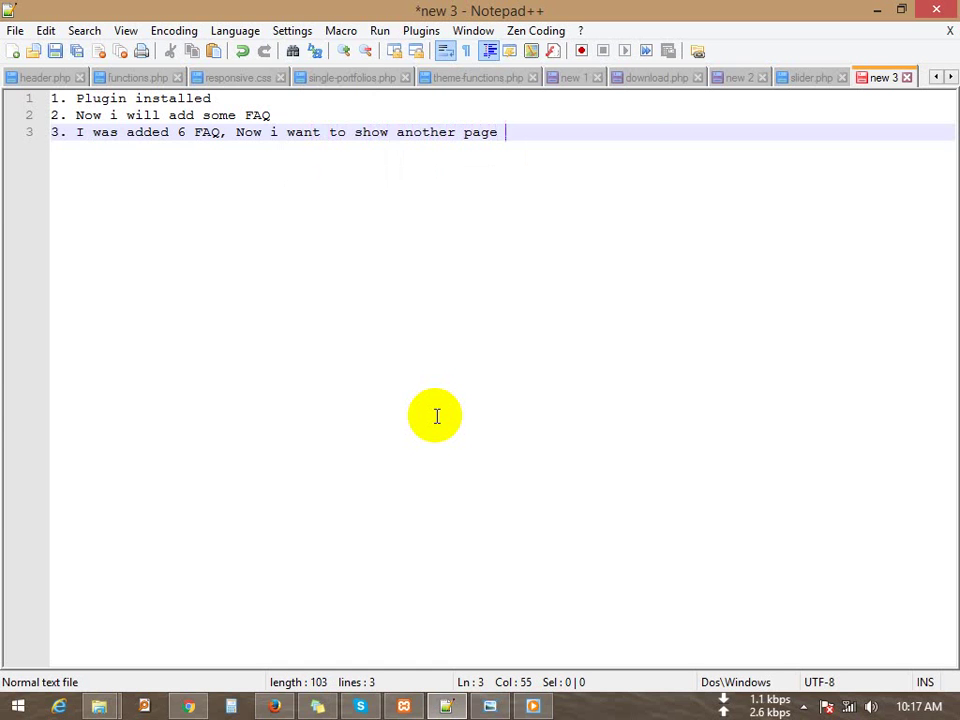
pyautogui.write(' this faq.')
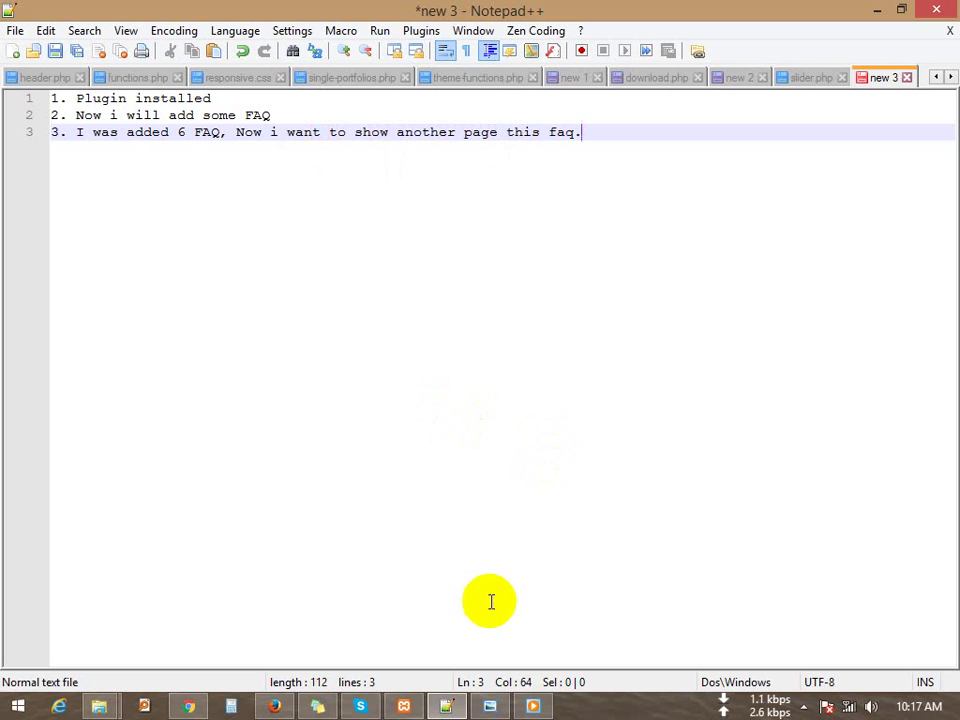
# - Switch to the WordPress admin in Firefox, start a new page in a separate tab and title it "FAQ"
pyautogui.click(446, 704)
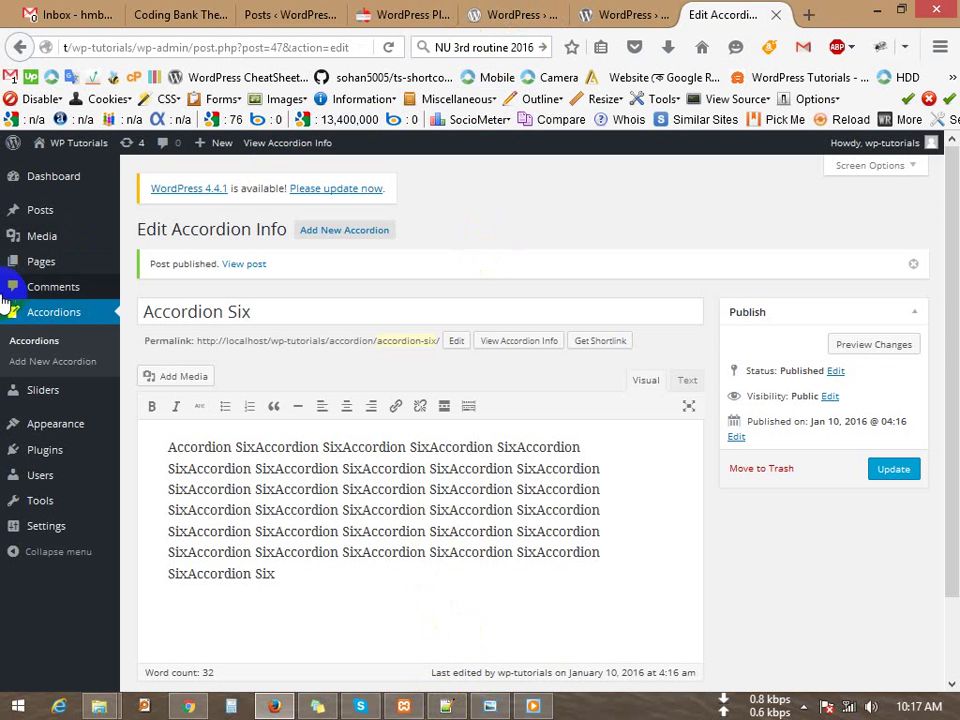
pyautogui.click(42, 266)
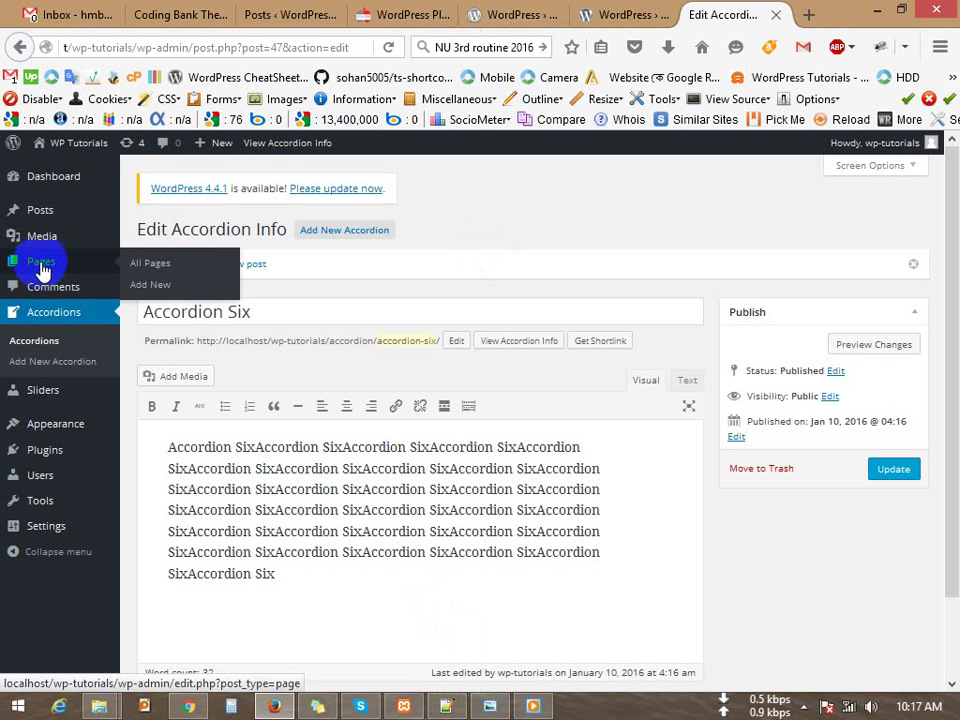
pyautogui.middleClick(164, 287)
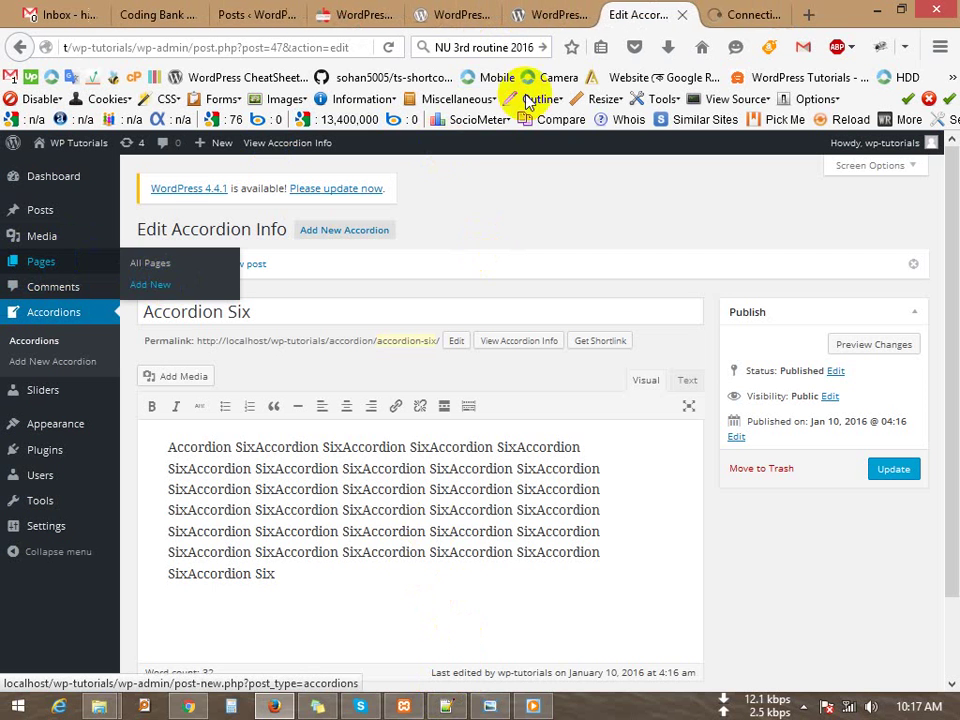
pyautogui.click(725, 15)
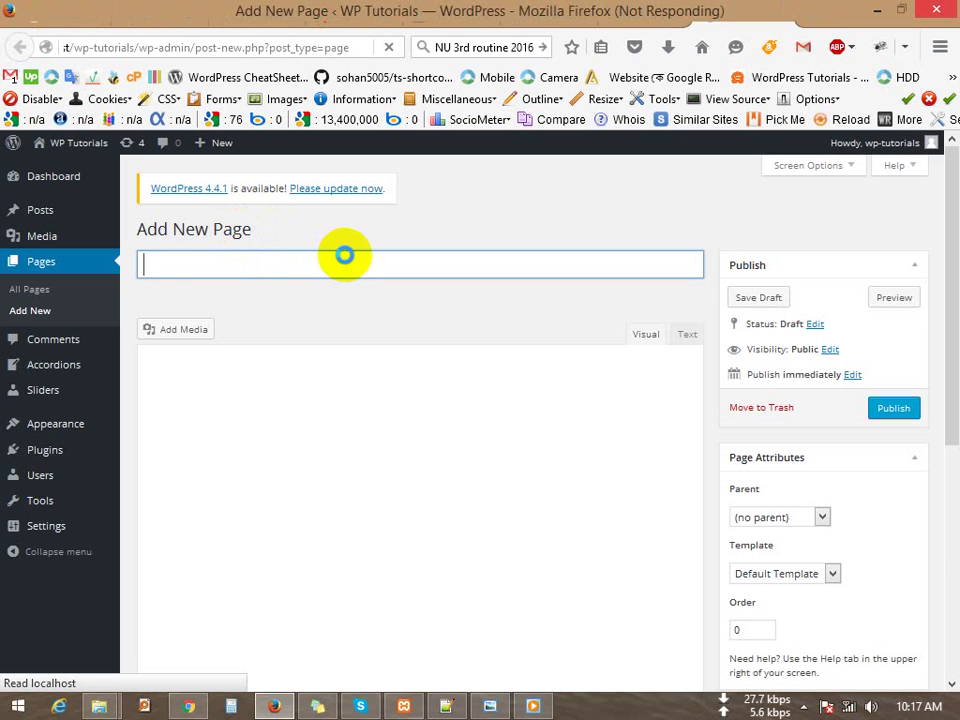
pyautogui.write('FAQ')
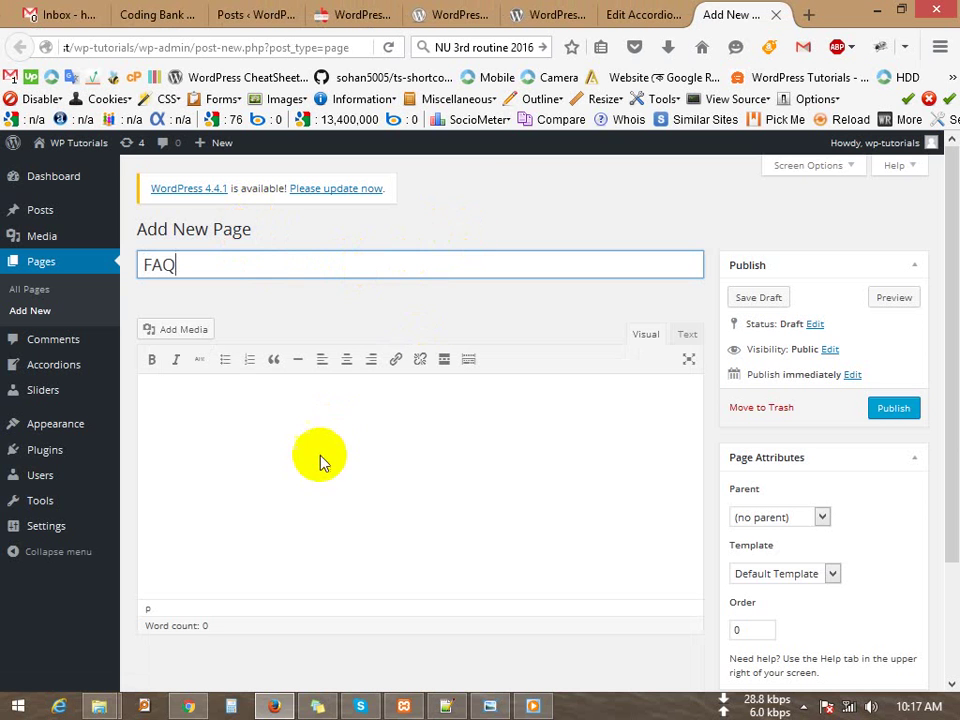
# - Copy the shortcode [cb_faq] from the plugin's WordPress.org page into the FAQ page's content and publish the page
pyautogui.click(463, 12)
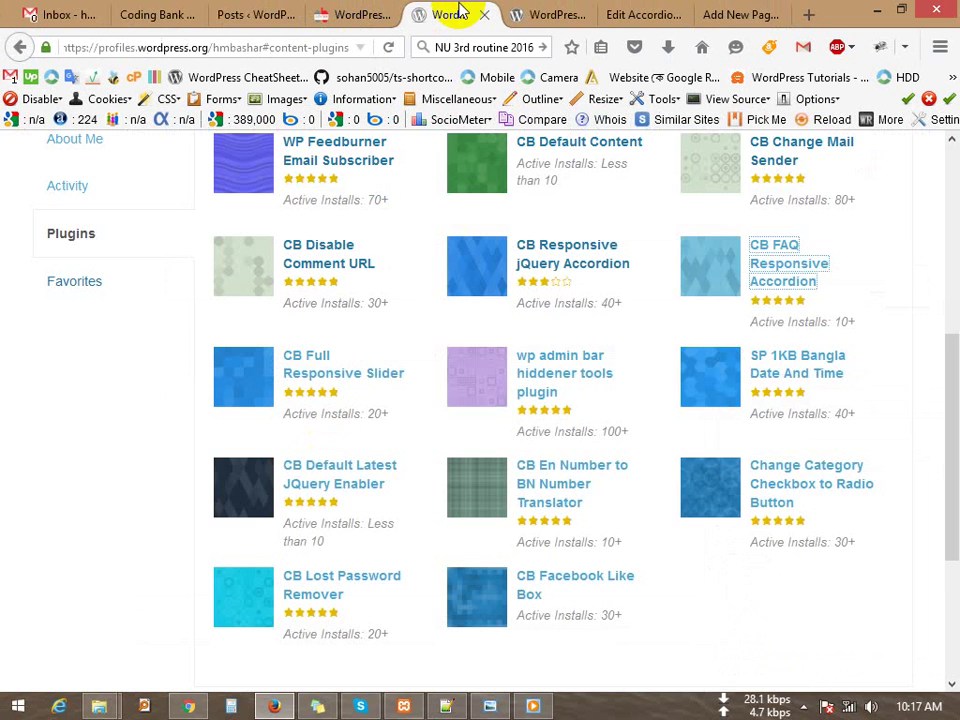
pyautogui.click(525, 12)
pyautogui.scroll(-4, 429, 531)
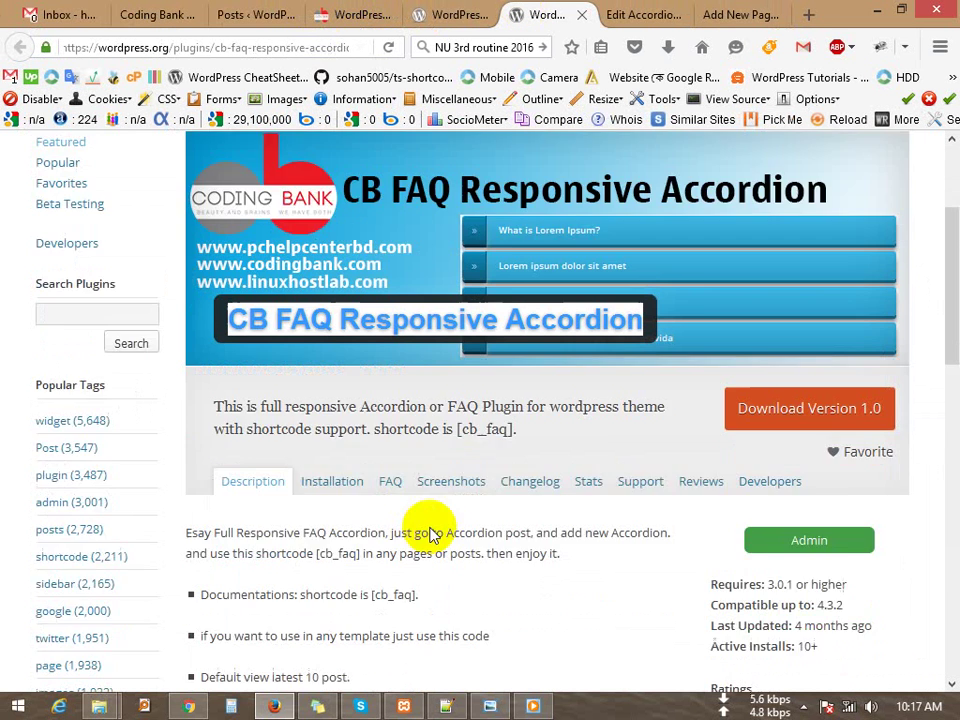
pyautogui.moveTo(457, 306); pyautogui.dragTo(513, 305)
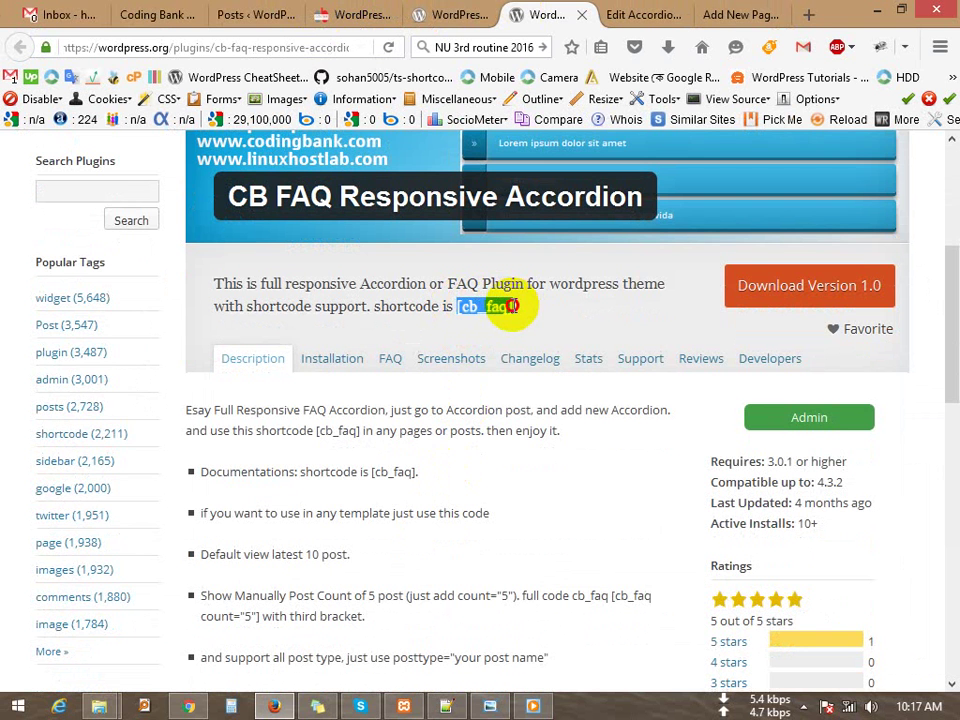
pyautogui.rightClick(487, 310)
pyautogui.click(530, 323)
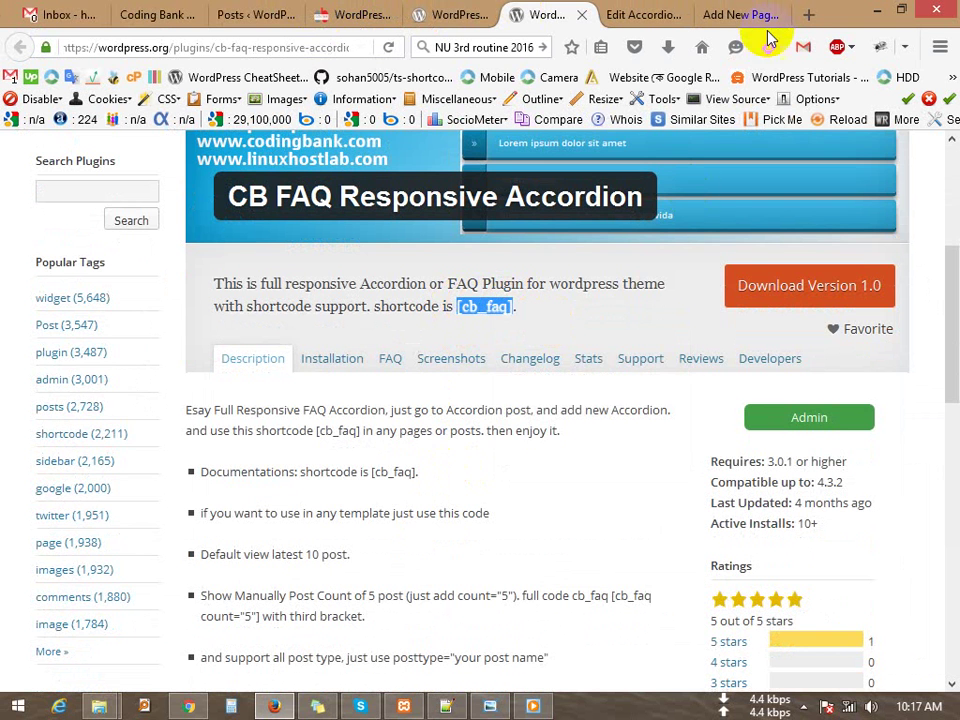
pyautogui.click(740, 15)
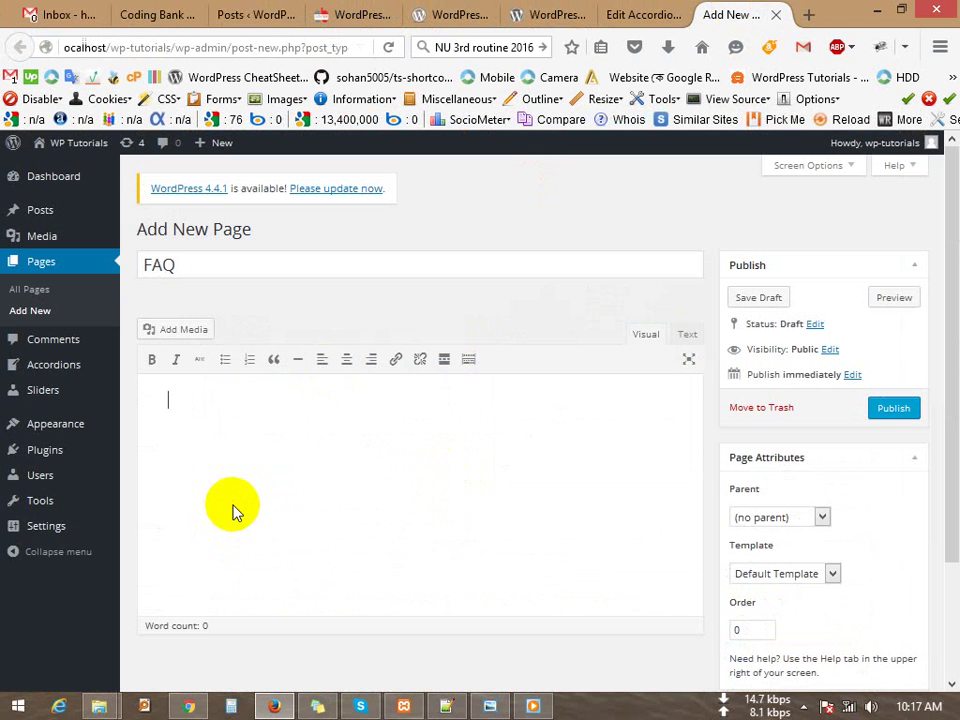
pyautogui.hotkey('ctrl', 'v')
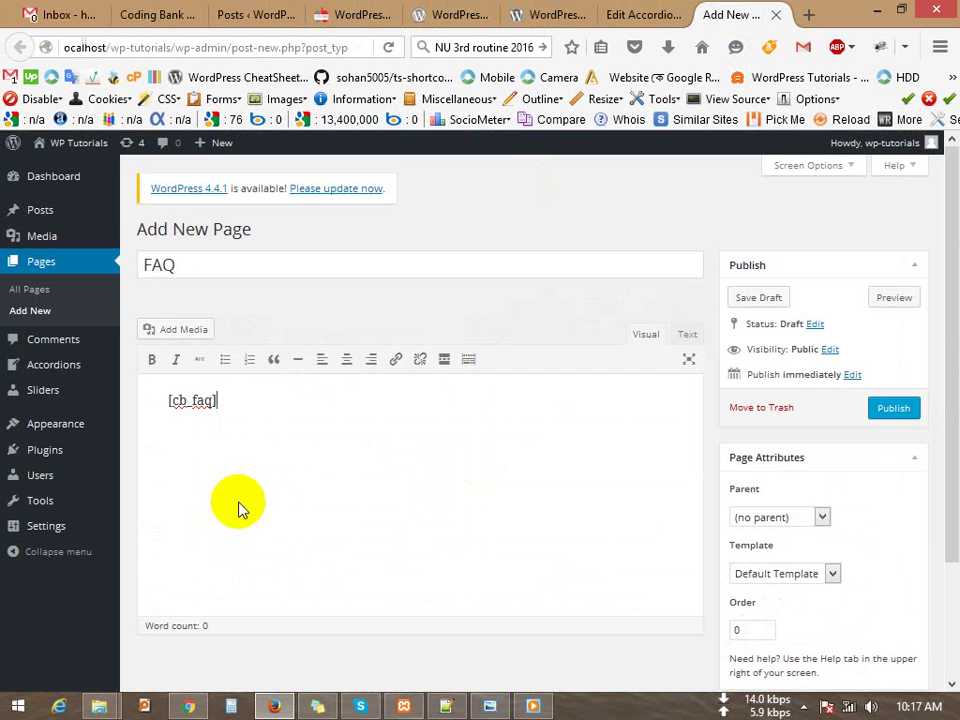
pyautogui.click(899, 418)
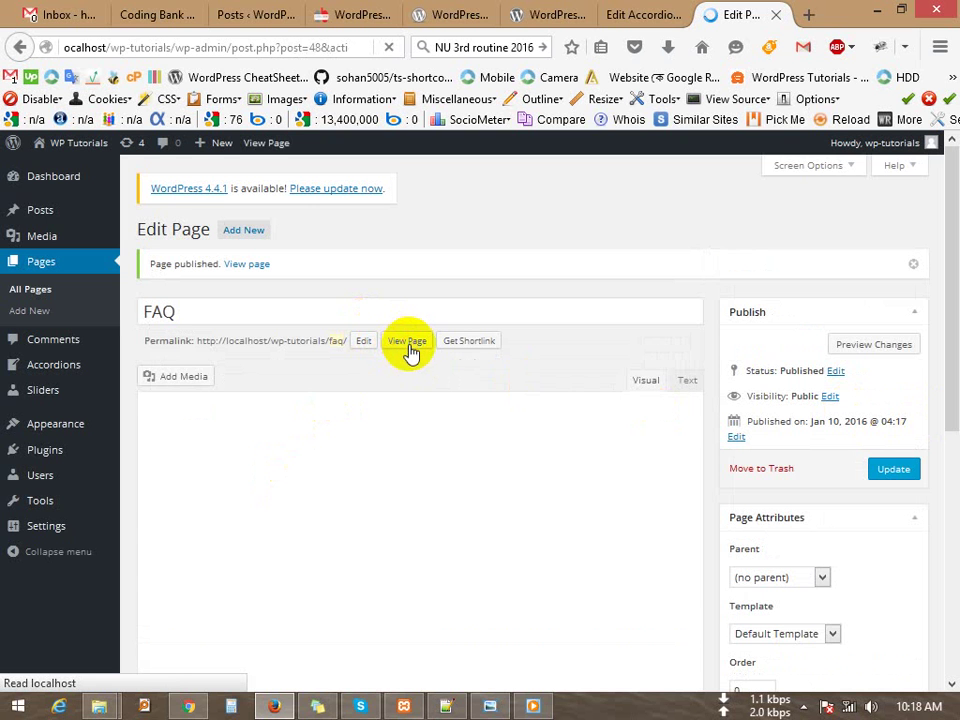
# - View the published FAQ page and expand the Accordion Six entry to check its content
pyautogui.click(410, 350)
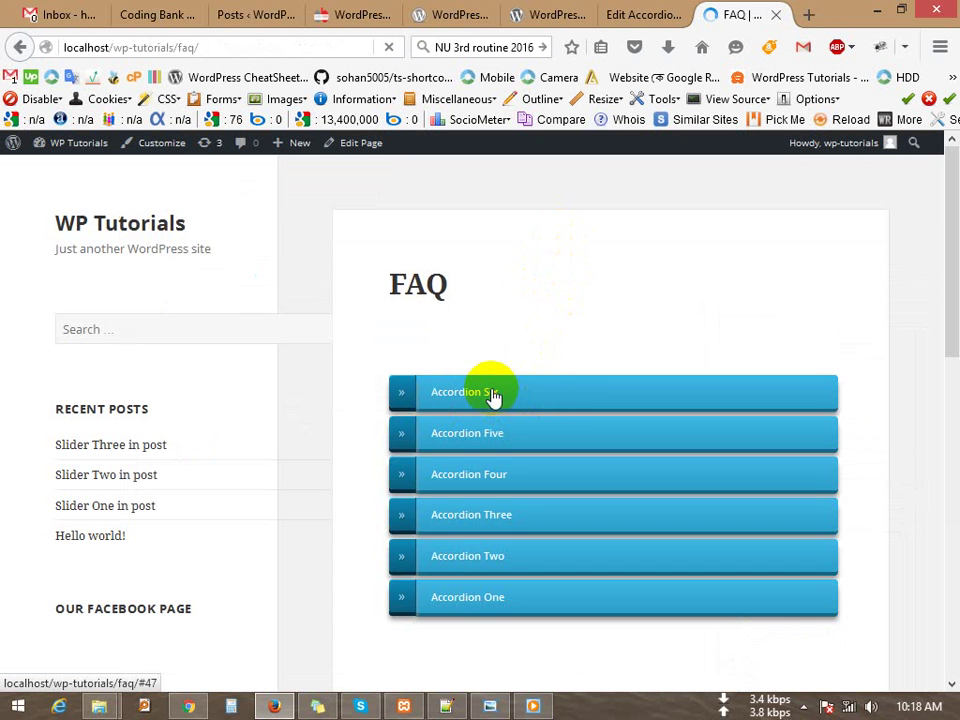
pyautogui.click(665, 380)
pyautogui.scroll(2, 580, 325)
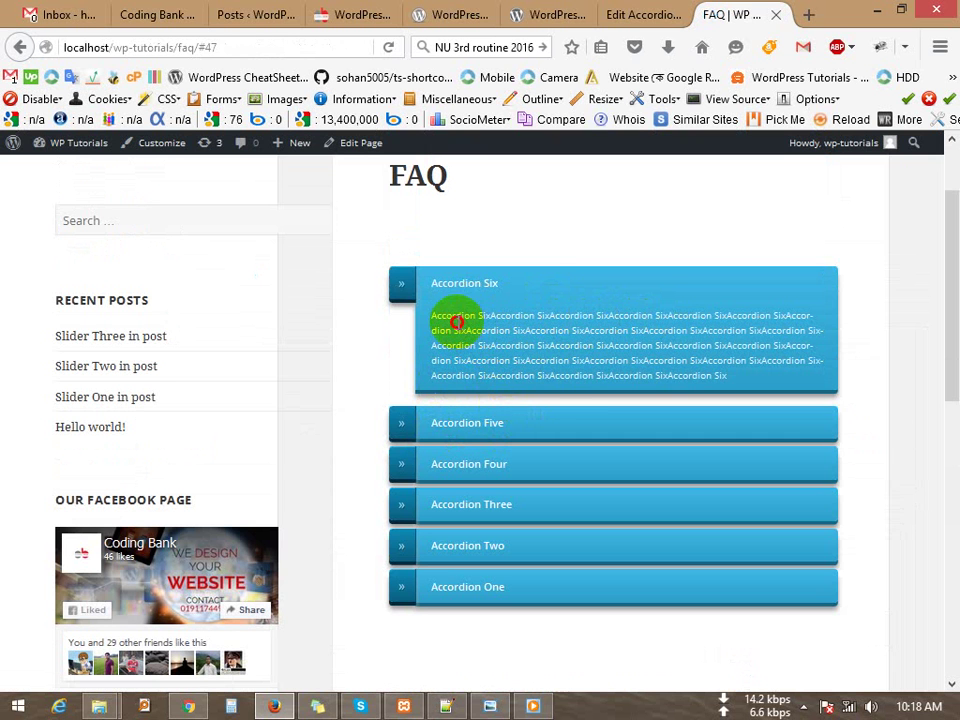
pyautogui.tripleClick(456, 322)
pyautogui.click(500, 330)
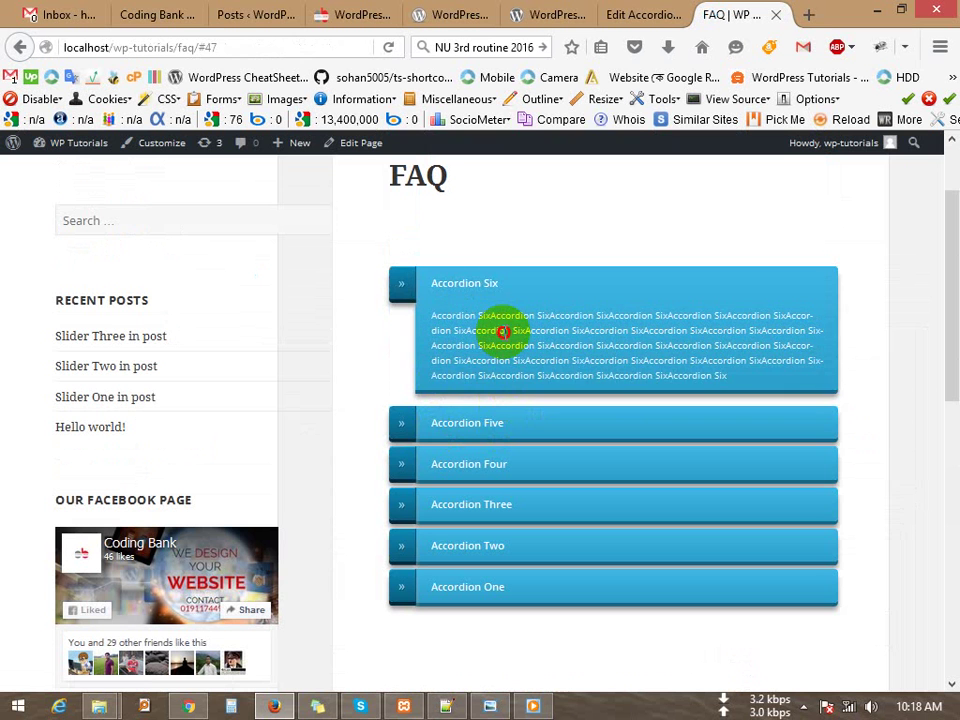
pyautogui.tripleClick(503, 330)
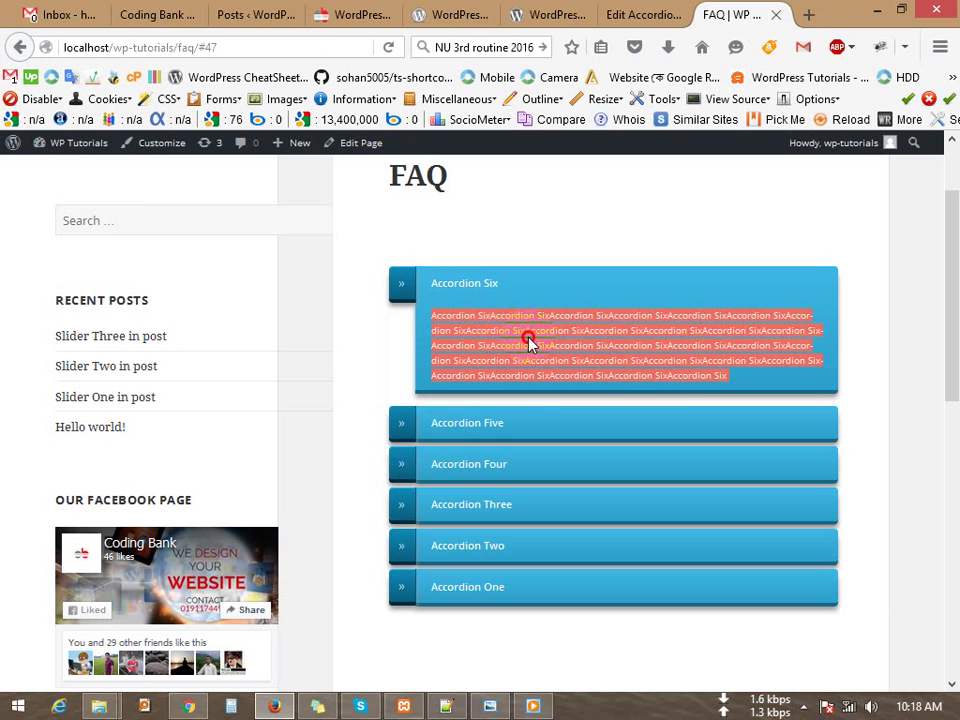
pyautogui.click(536, 343)
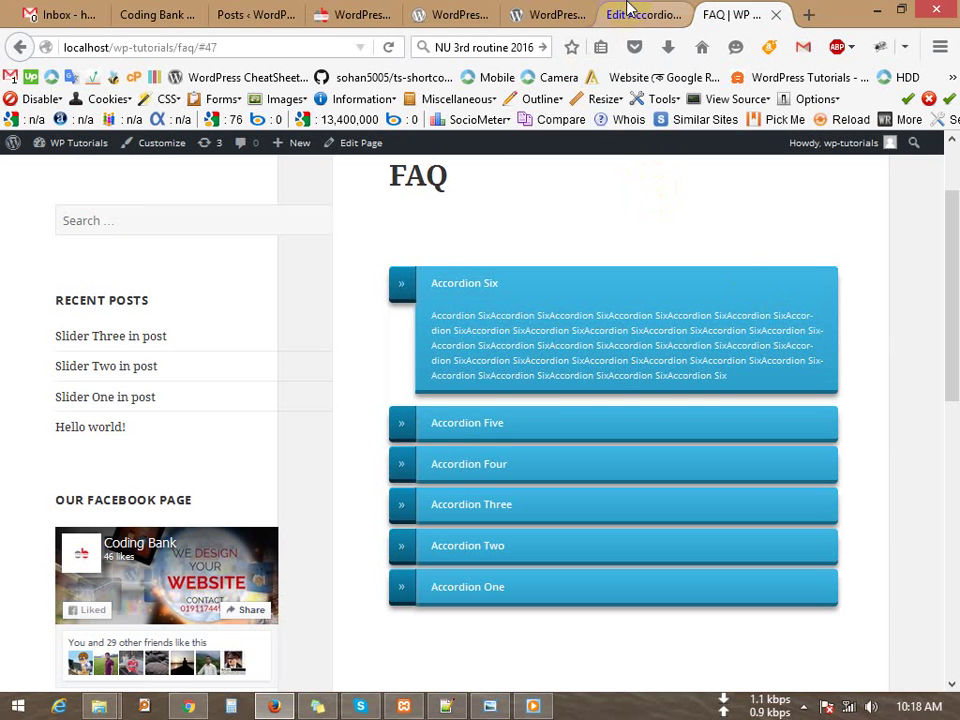
# - Highlight the line "Default view latest 10 post." in the description on the plugin's WordPress.org page
pyautogui.click(533, 20)
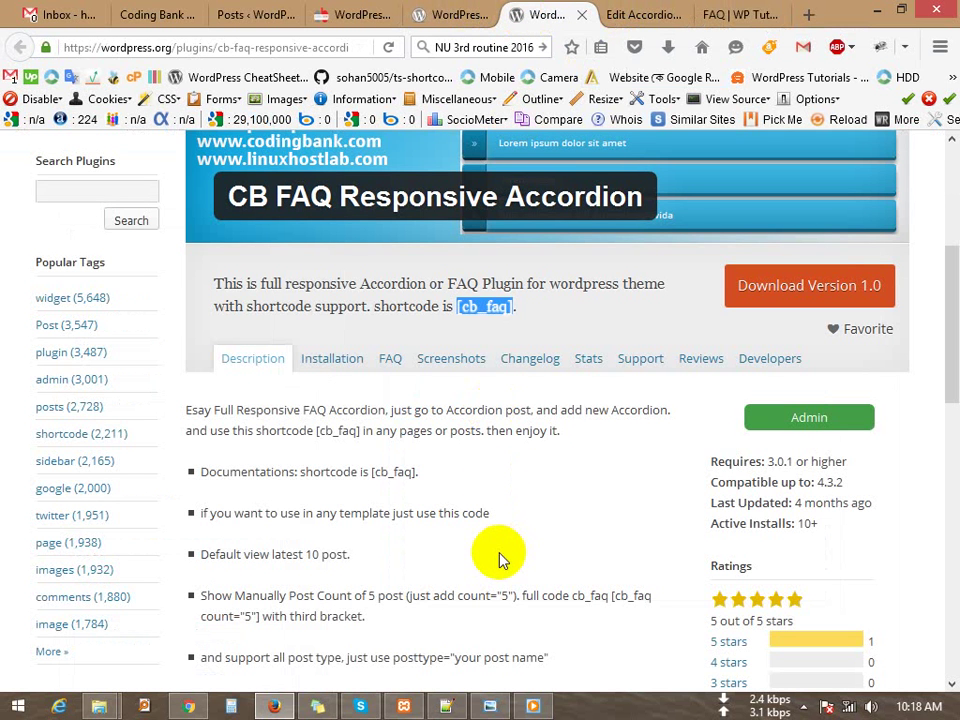
pyautogui.moveTo(200, 555); pyautogui.dragTo(352, 554)
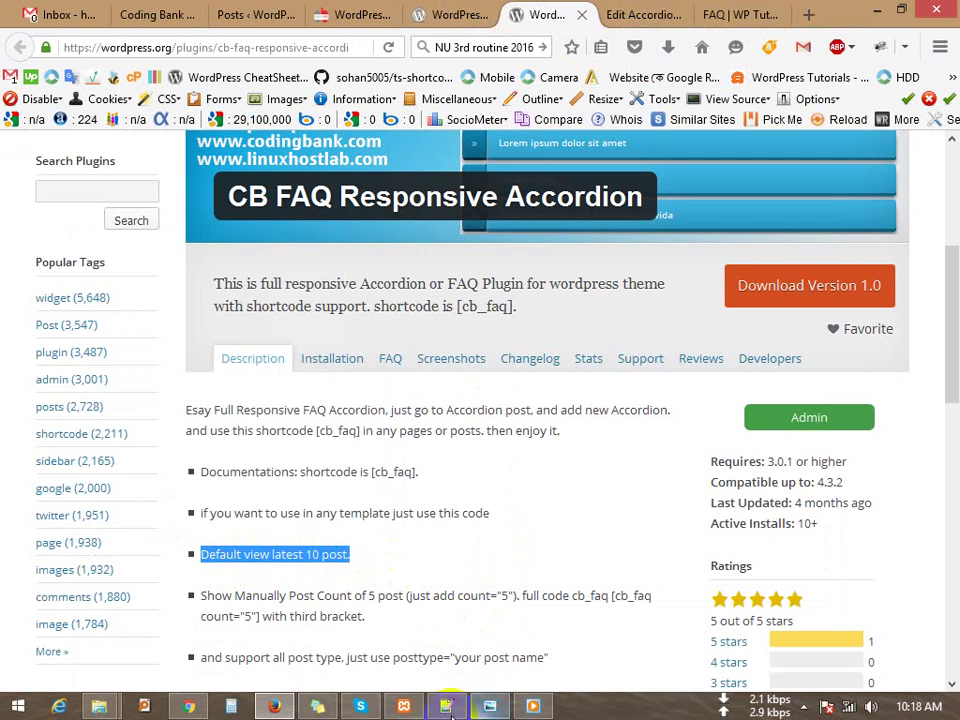
# - In Notepad++, add a fourth line reading "4. Default show latest 10 faq, but if you want to more or lass then you can change it"
pyautogui.click(445, 704)
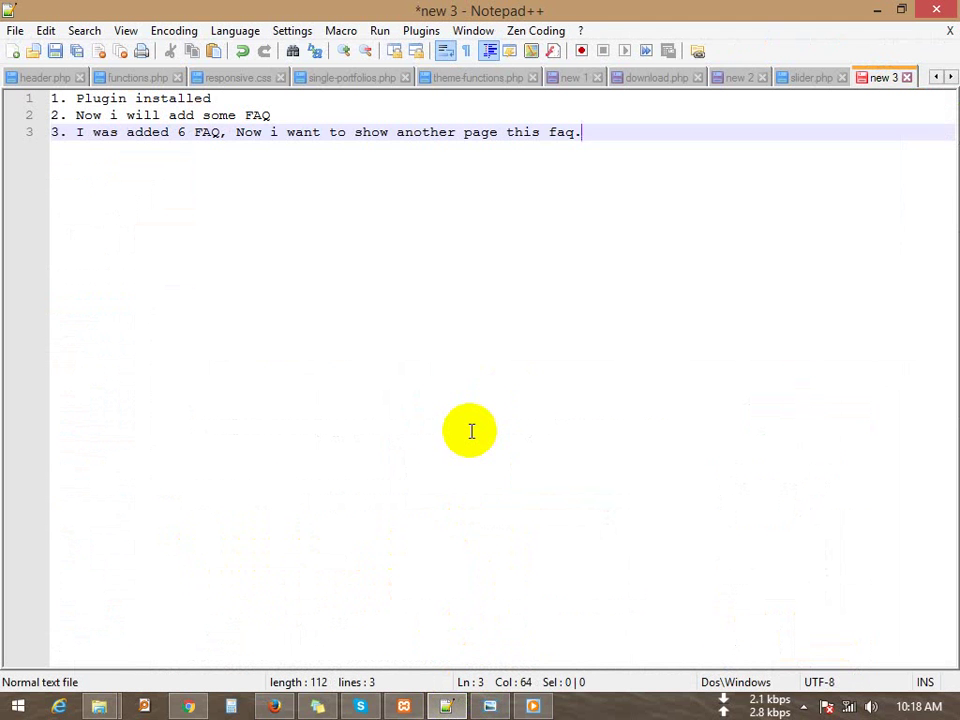
pyautogui.press('Return')
pyautogui.write('4. De')
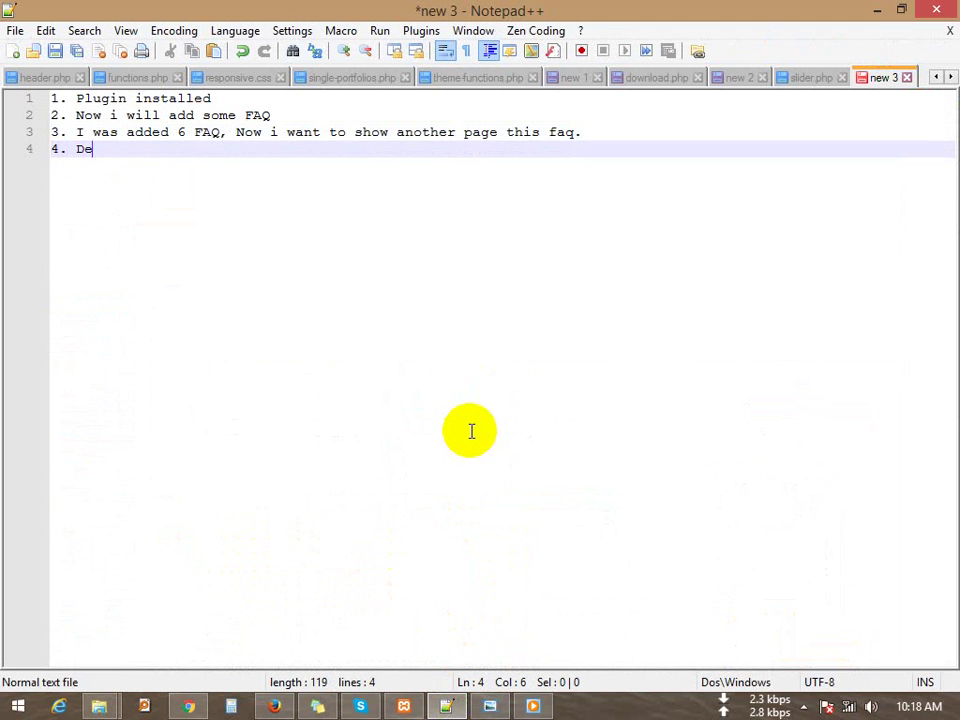
pyautogui.write('fault')
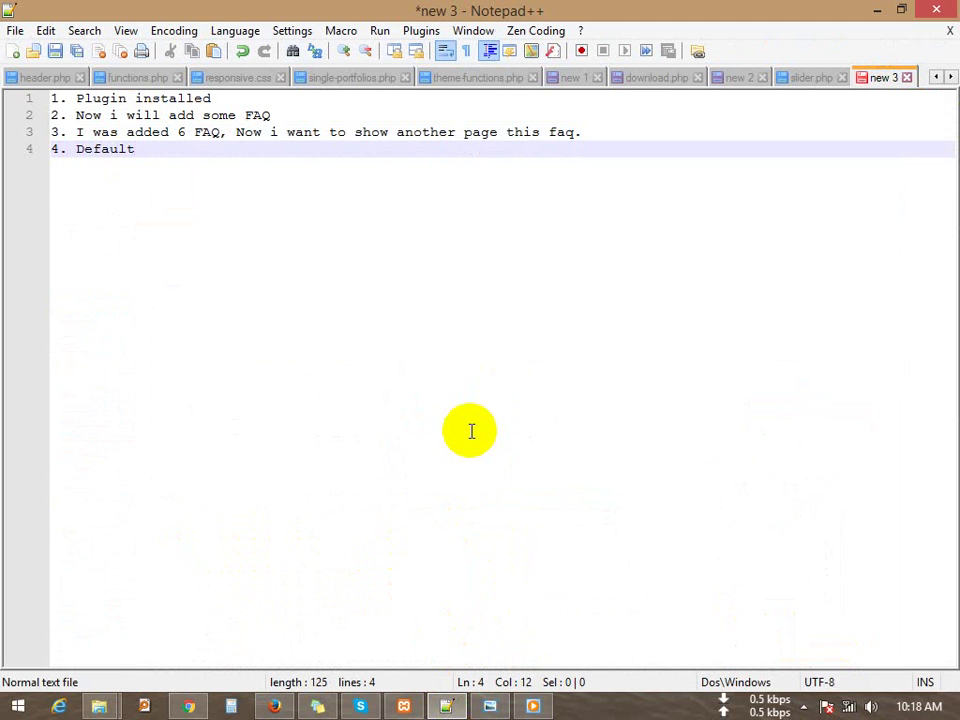
pyautogui.write(' sho')
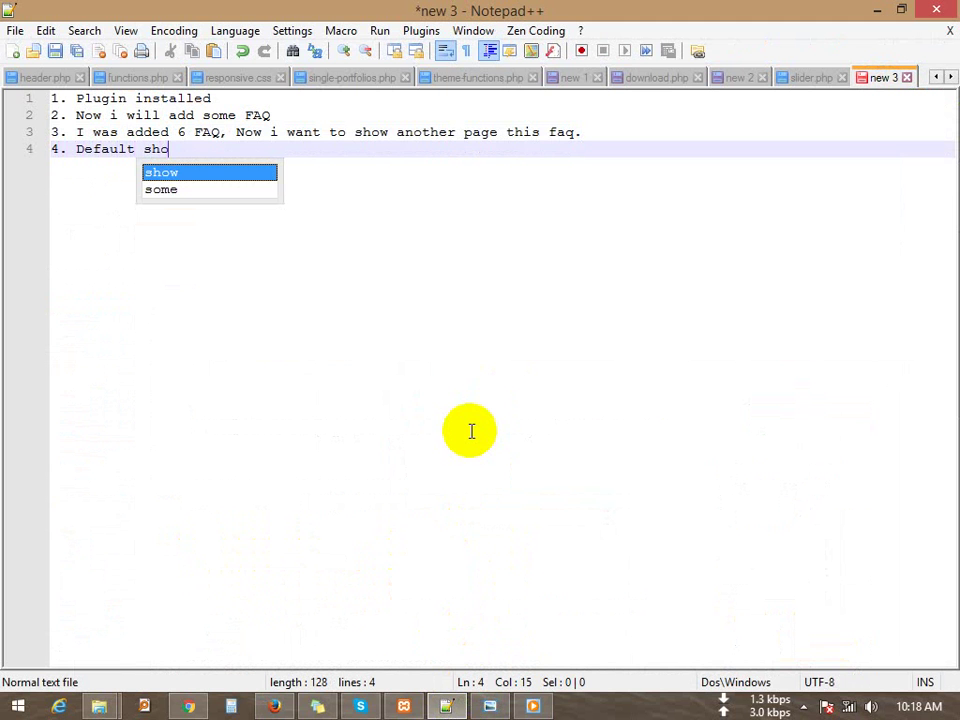
pyautogui.write('w 1')
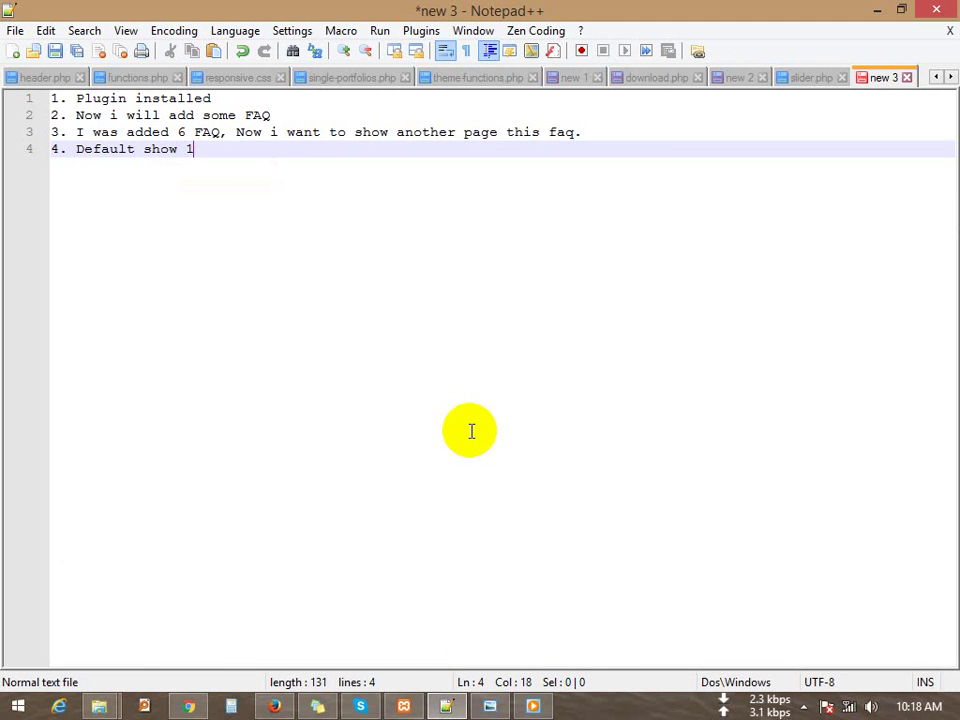
pyautogui.write('atest 10 ')
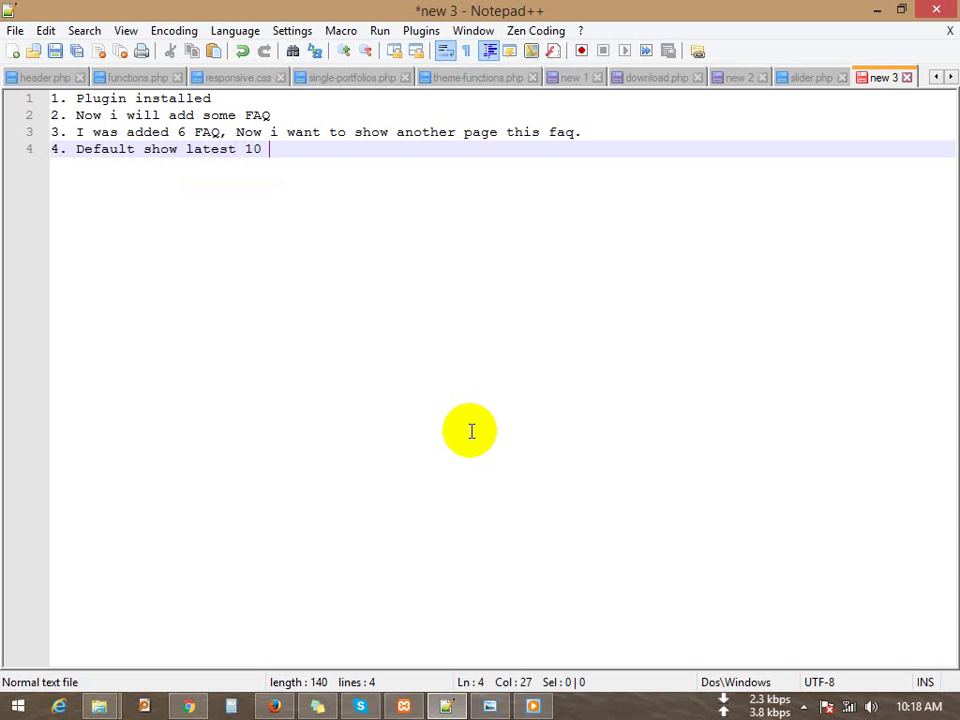
pyautogui.write('faq, but if you want ')
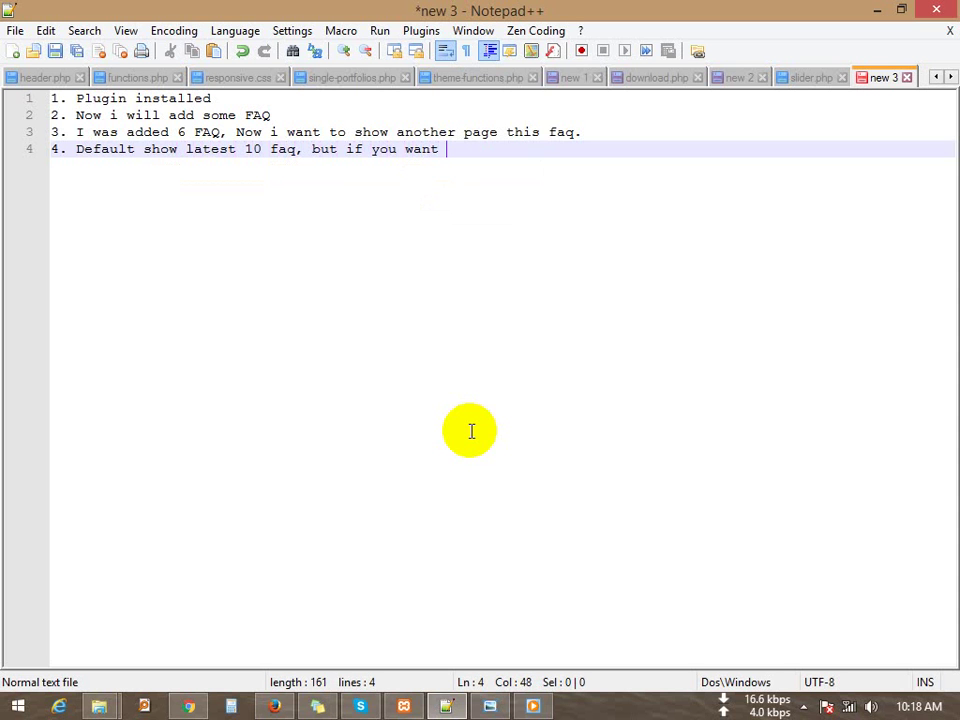
pyautogui.write('to more or ')
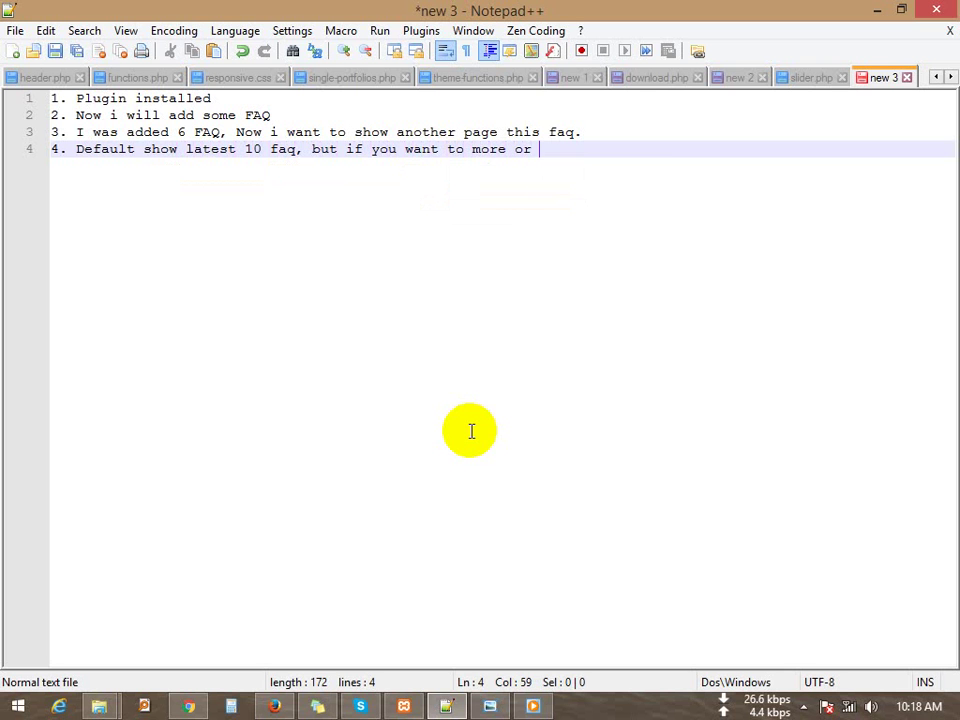
pyautogui.write('lass then you')
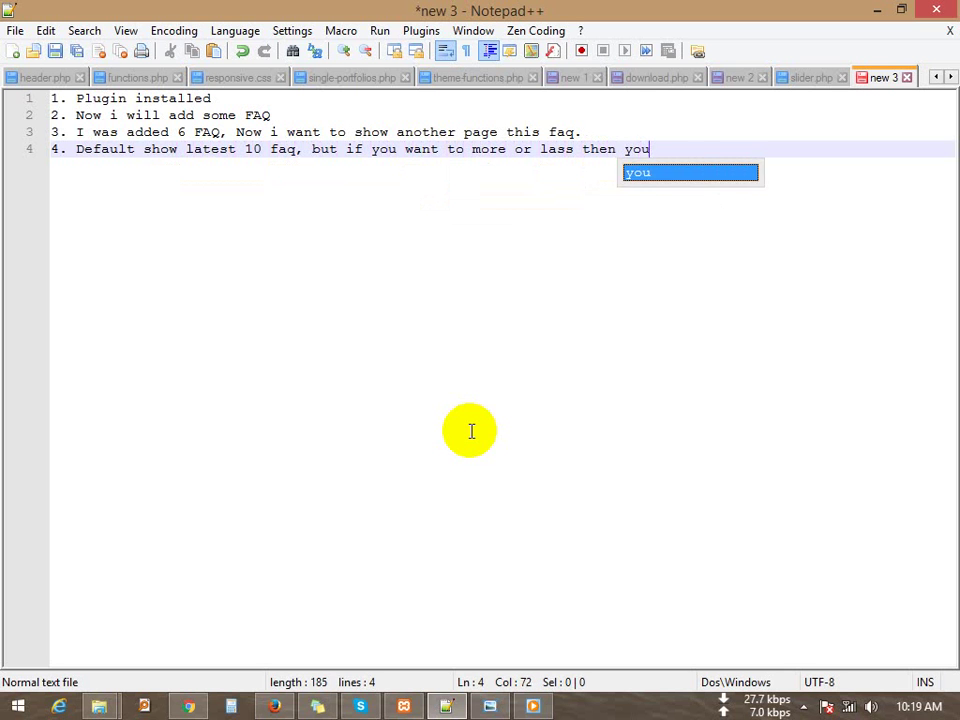
pyautogui.write(' in')
pyautogui.press('BackSpace')
pyautogui.press('BackSpace')
pyautogui.write('can ')
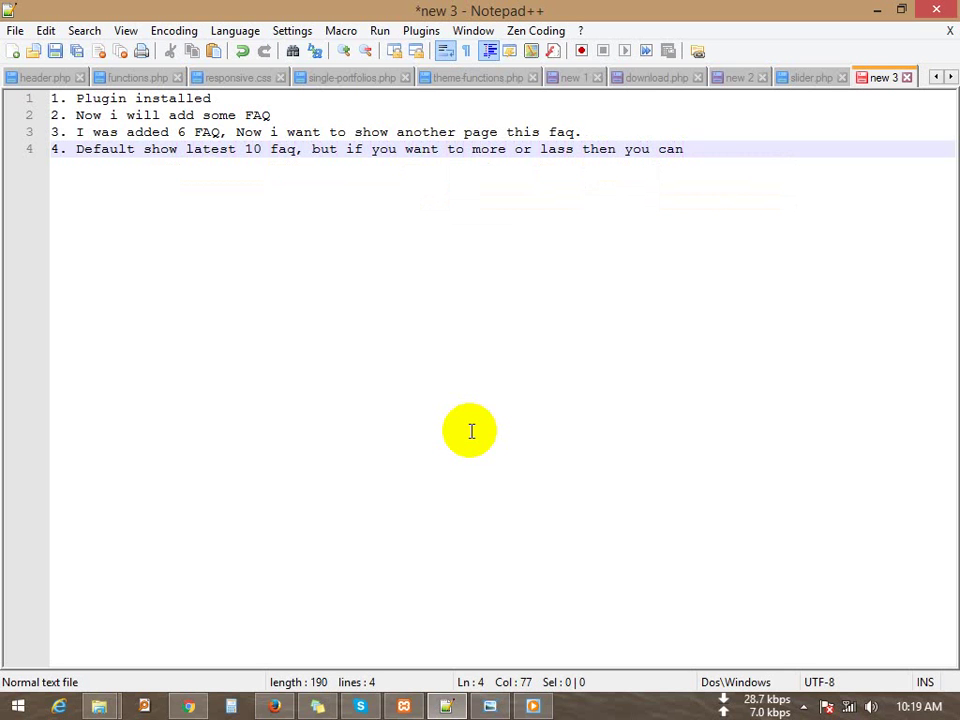
pyautogui.write('change ')
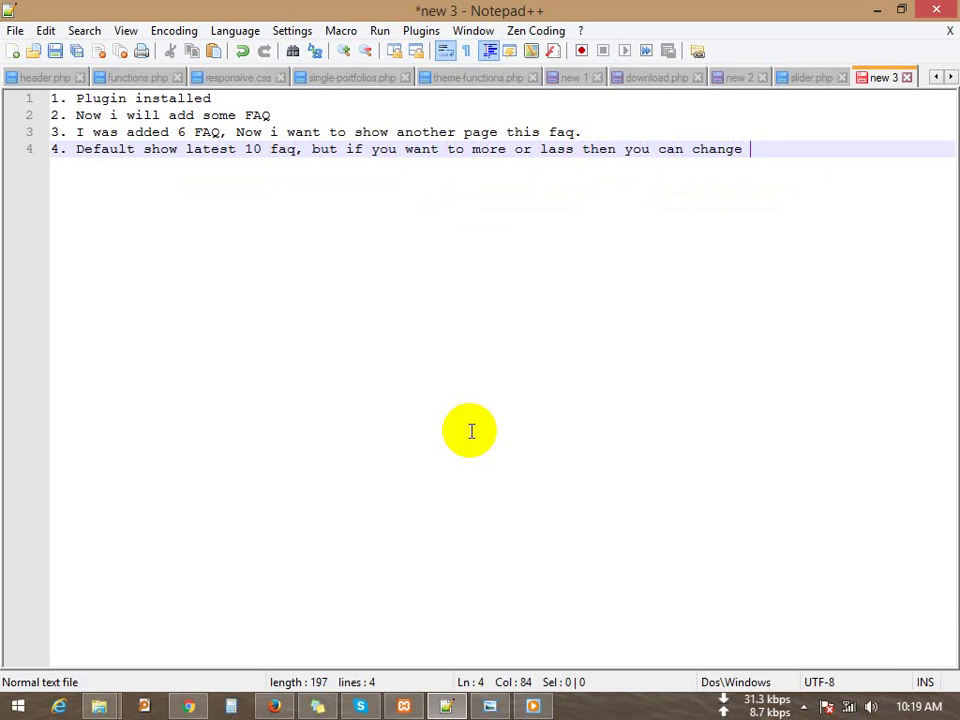
pyautogui.write('it1')
pyautogui.press('BackSpace')
# - Switch back to Firefox and highlight the count="5" attribute in the plugin description's manual post count instruction
pyautogui.click(444, 704)
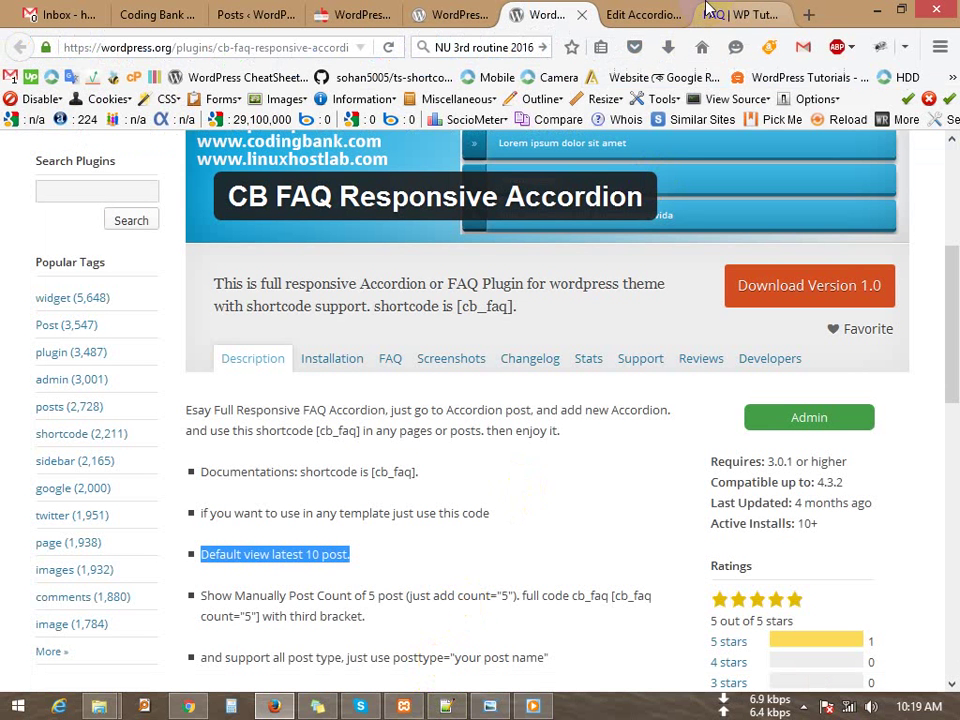
pyautogui.scroll(-2, 555, 456)
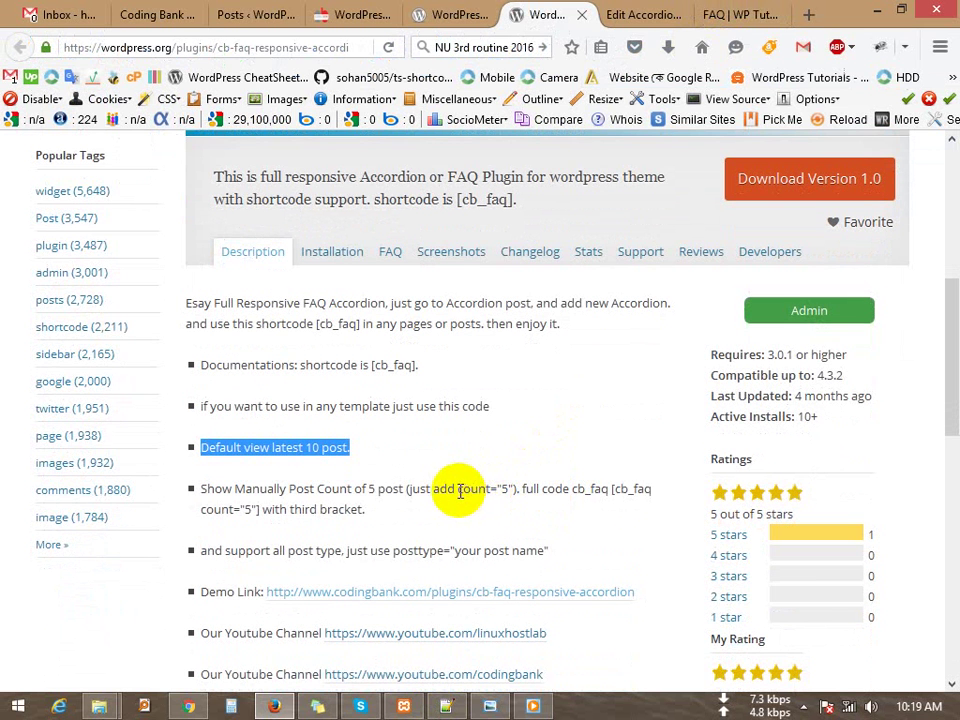
pyautogui.moveTo(459, 490); pyautogui.dragTo(512, 490)
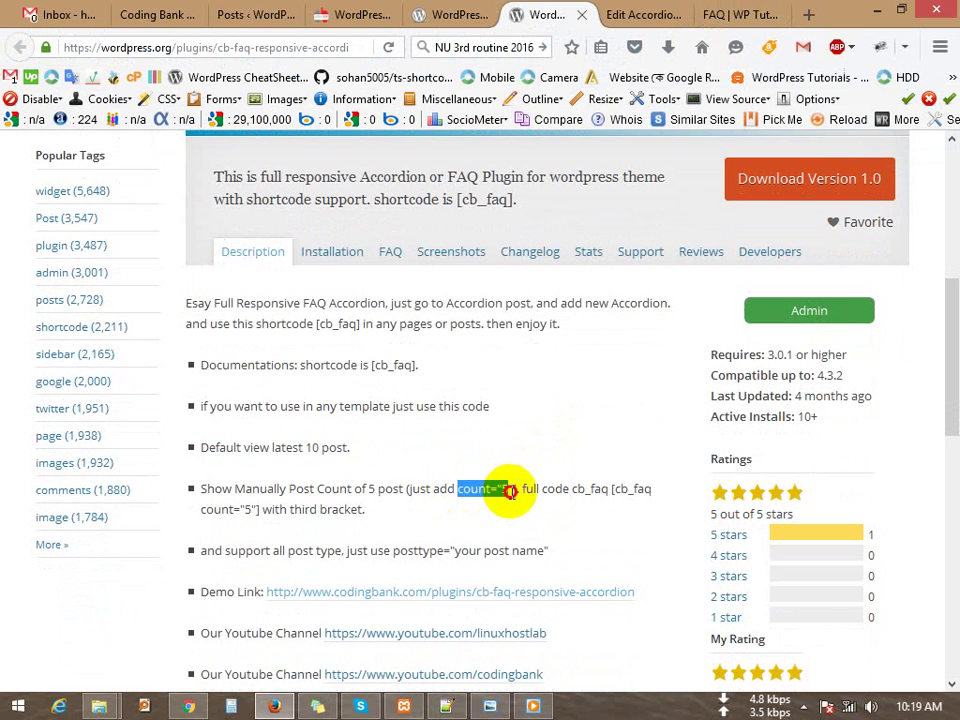
# - Open the FAQ page for editing, change its shortcode to [cb_faq count="2"] and update the page
pyautogui.click(717, 16)
pyautogui.click(625, 14)
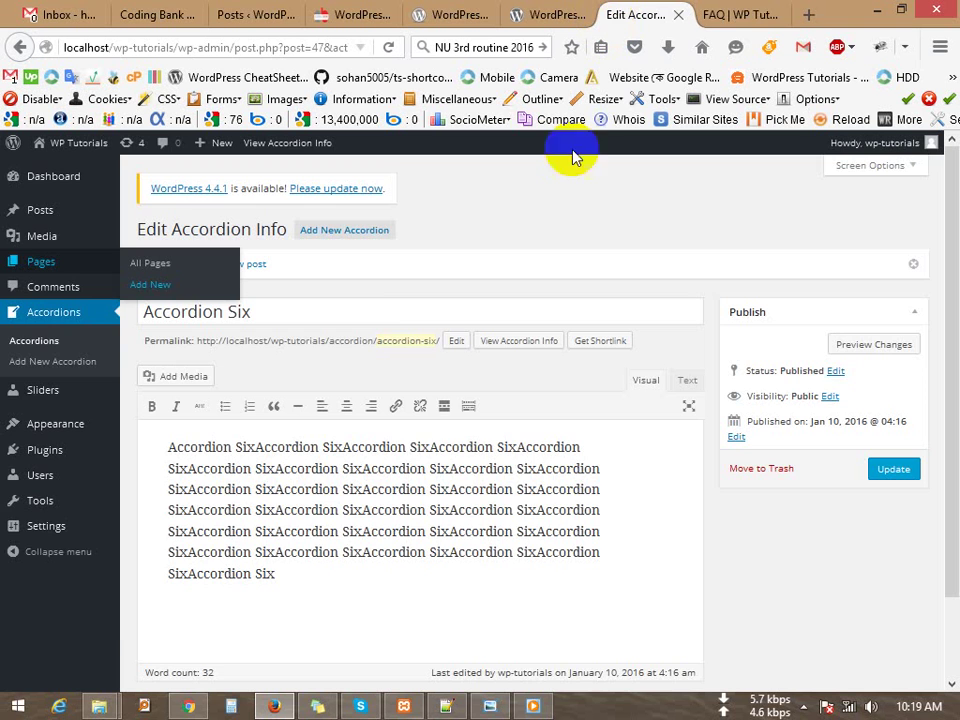
pyautogui.click(735, 15)
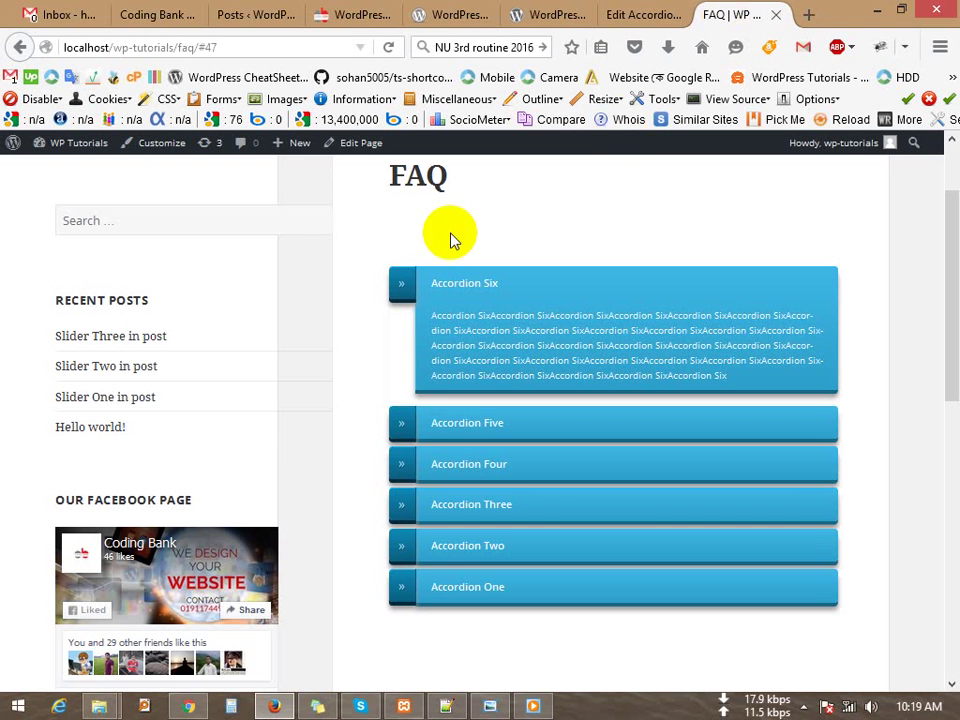
pyautogui.click(362, 146)
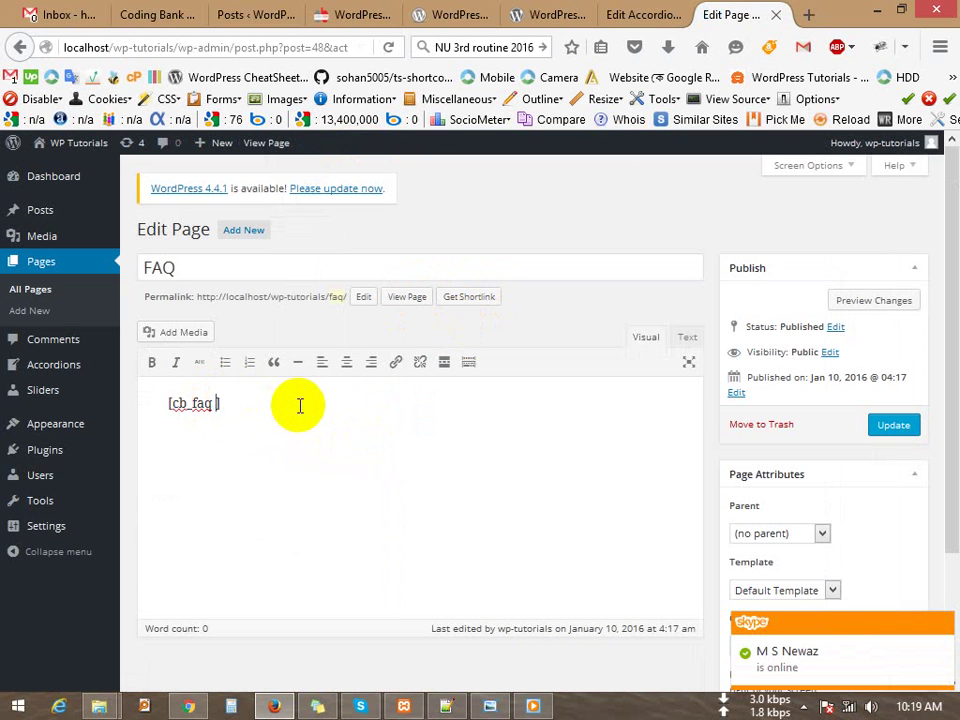
pyautogui.write('count="')
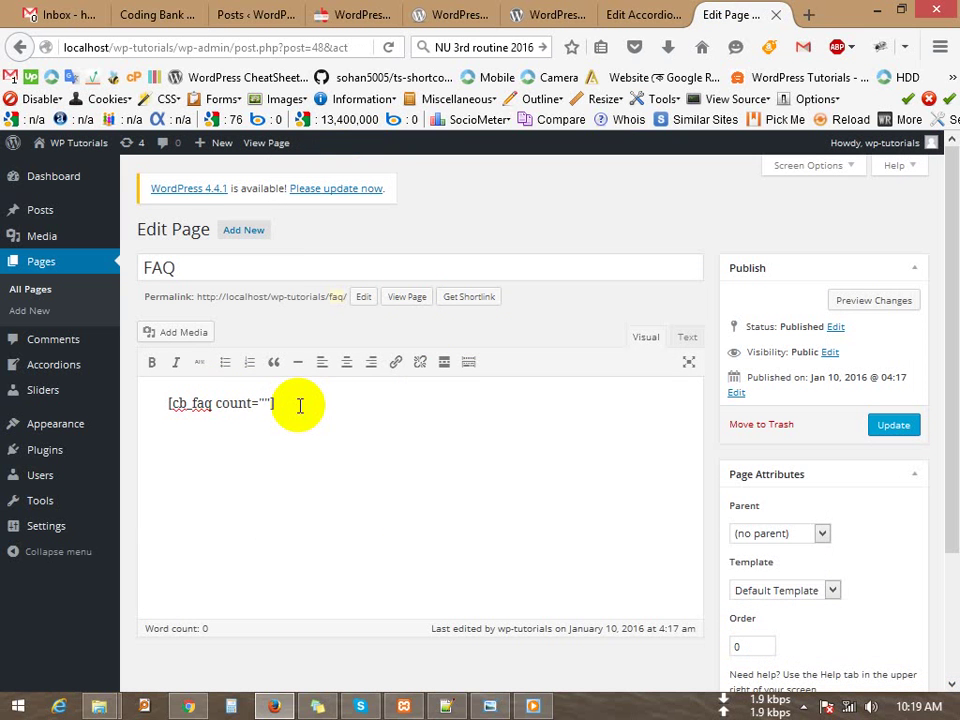
pyautogui.write('2')
pyautogui.click(892, 426)
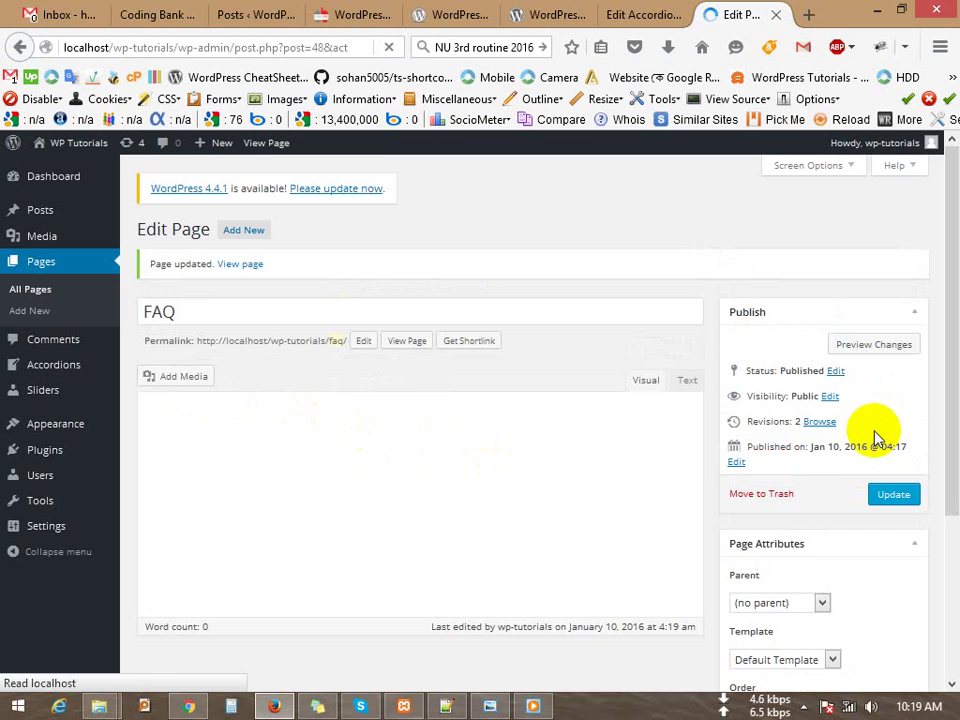
# - View the updated FAQ page and expand Accordion Six to check the shortened list
pyautogui.click(409, 345)
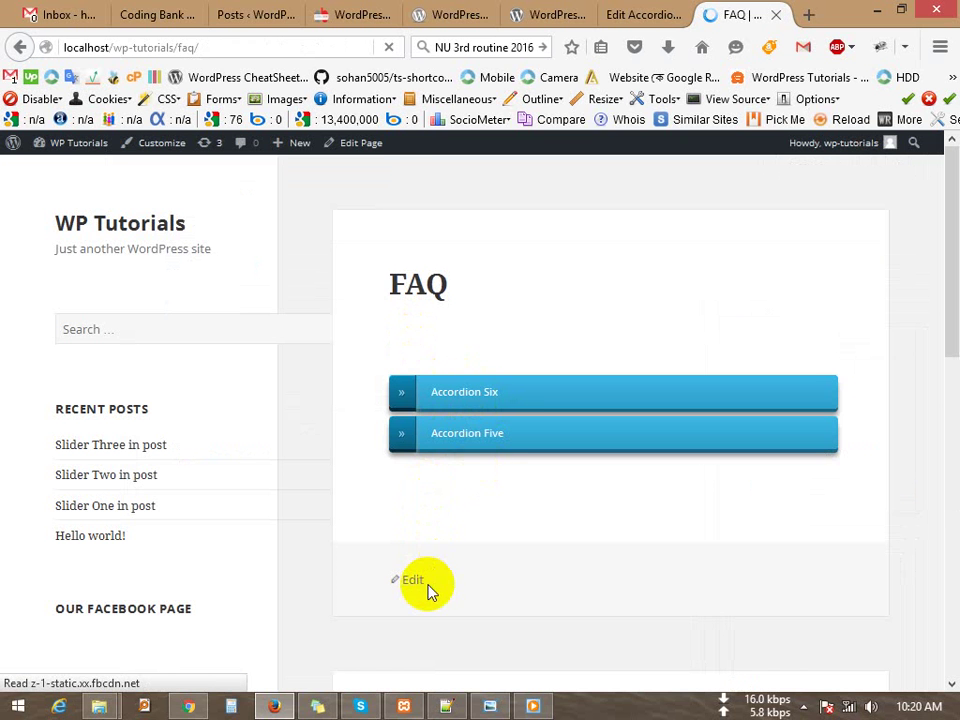
pyautogui.click(476, 393)
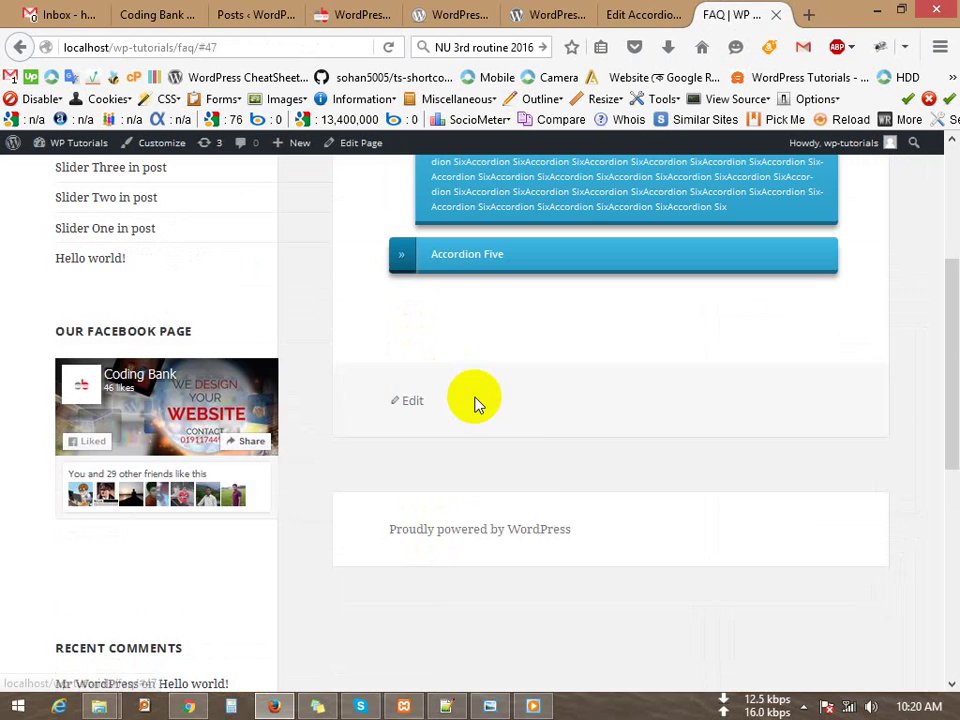
pyautogui.scroll(3, 519, 439)
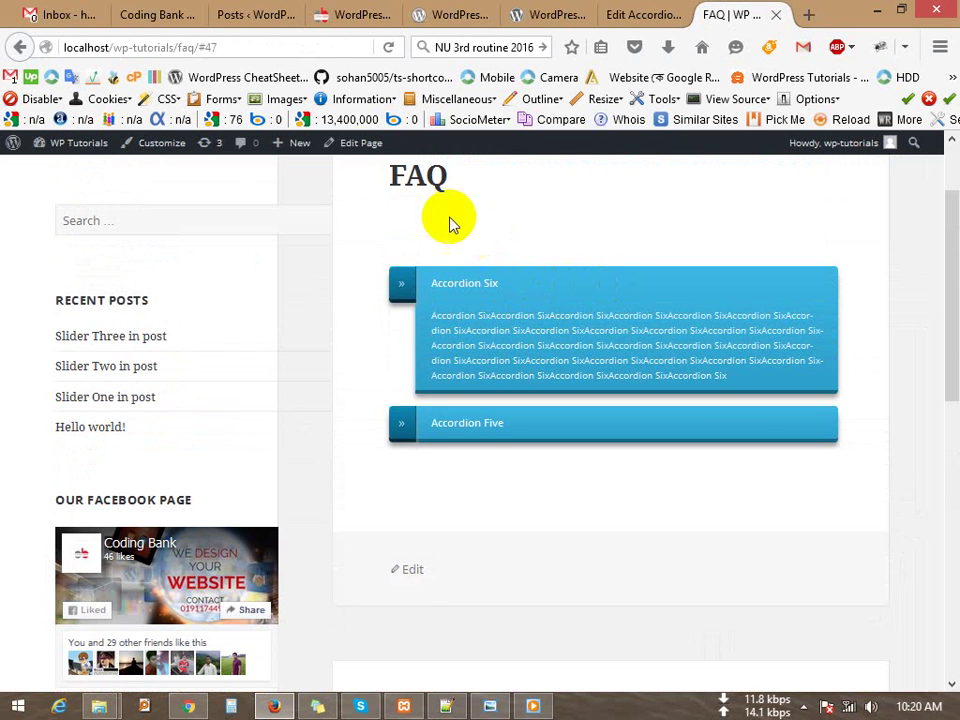
# - Edit the FAQ page again, set the shortcode's count to "4" and update the page
pyautogui.click(368, 150)
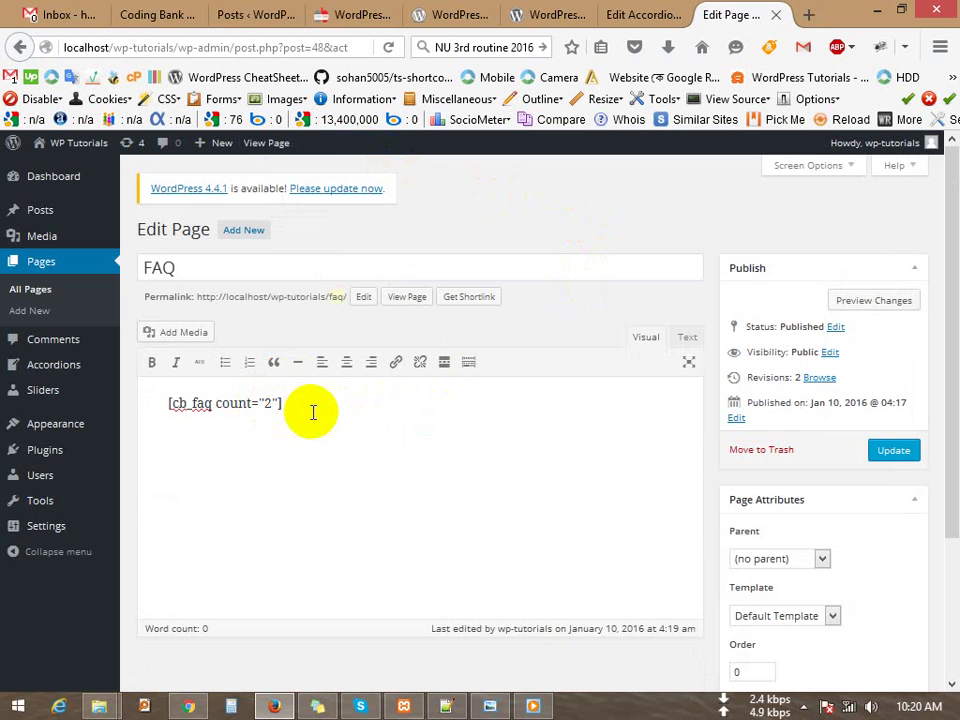
pyautogui.click(268, 402)
pyautogui.press('BackSpace')
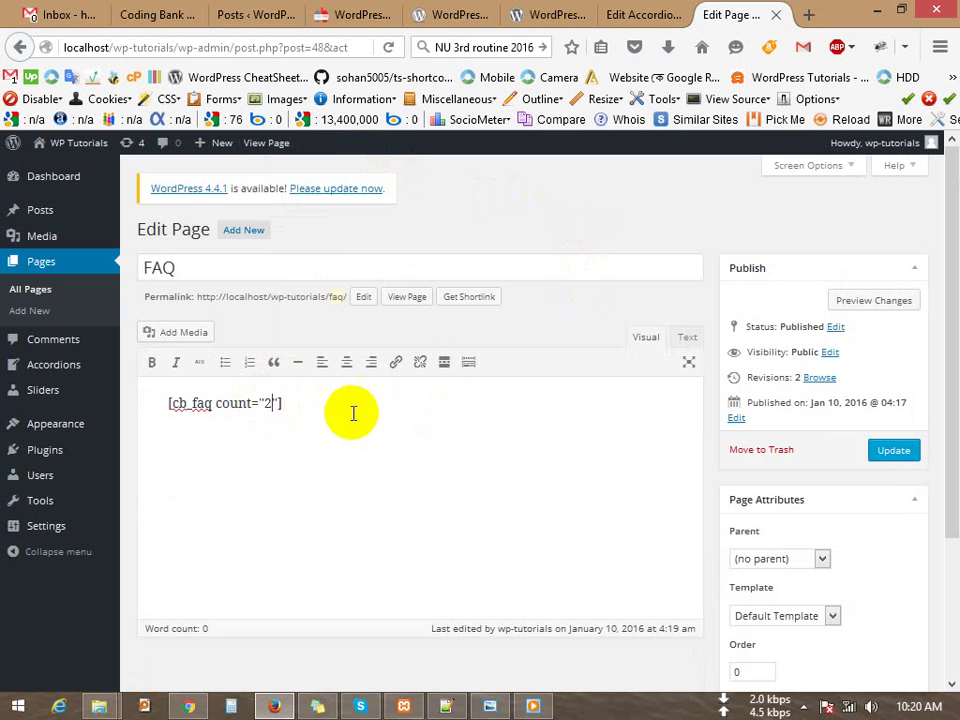
pyautogui.write('5')
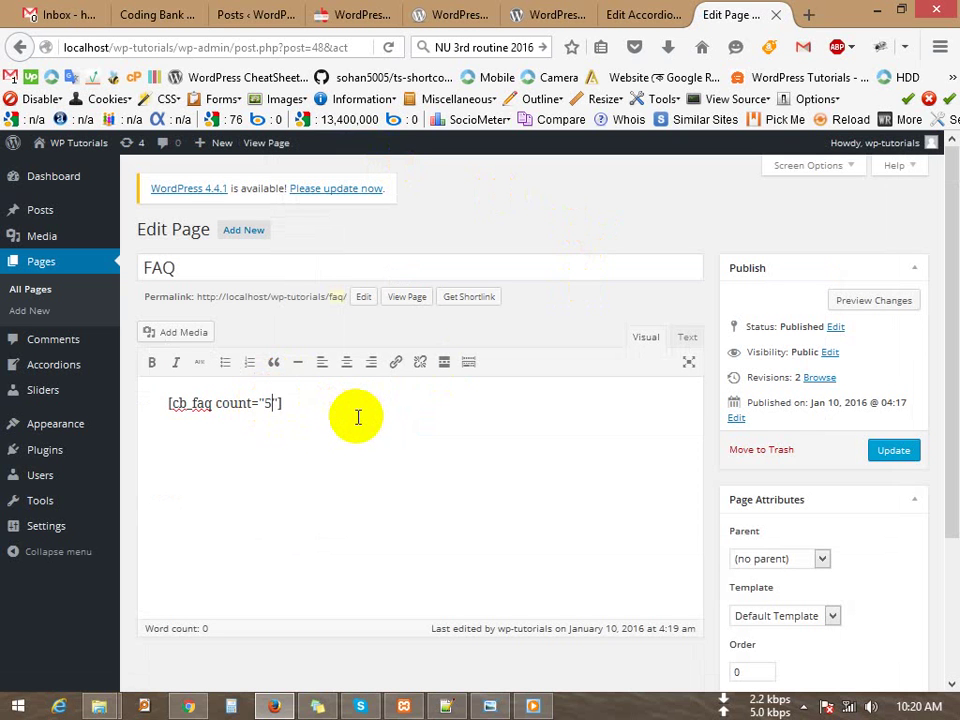
pyautogui.write('4')
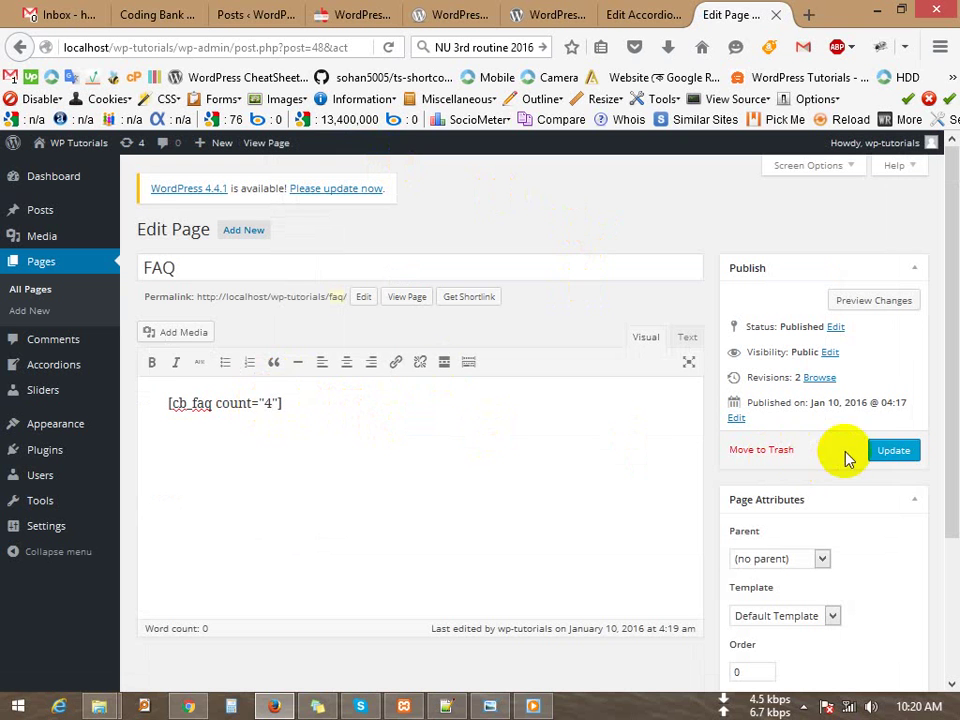
pyautogui.click(882, 450)
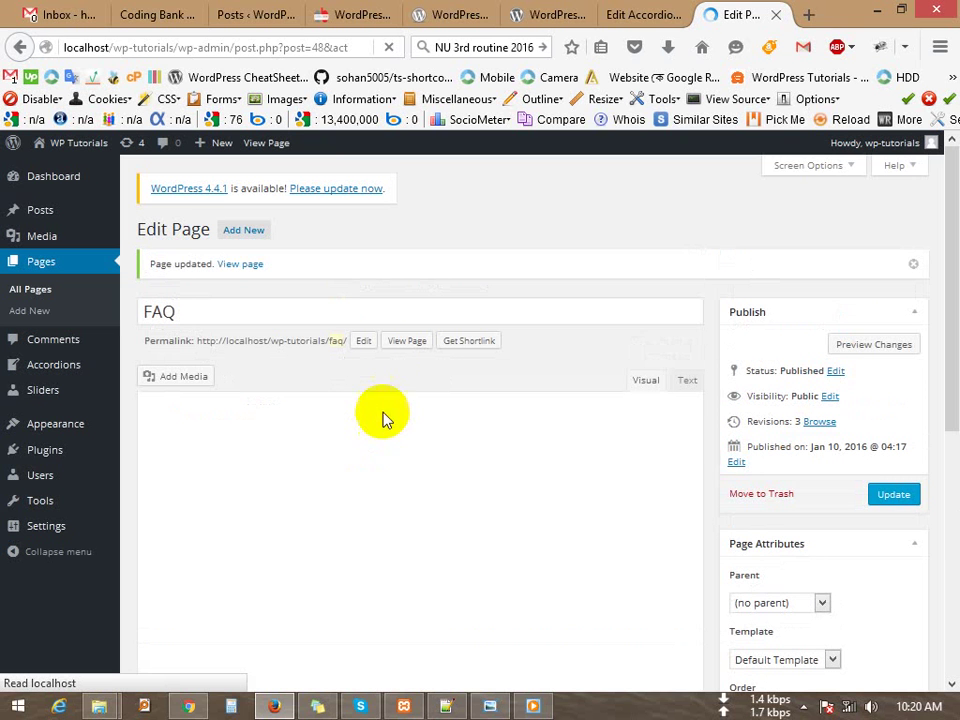
# - Open the updated FAQ page in a separate tab and check which accordion entries it lists
pyautogui.click(411, 348)
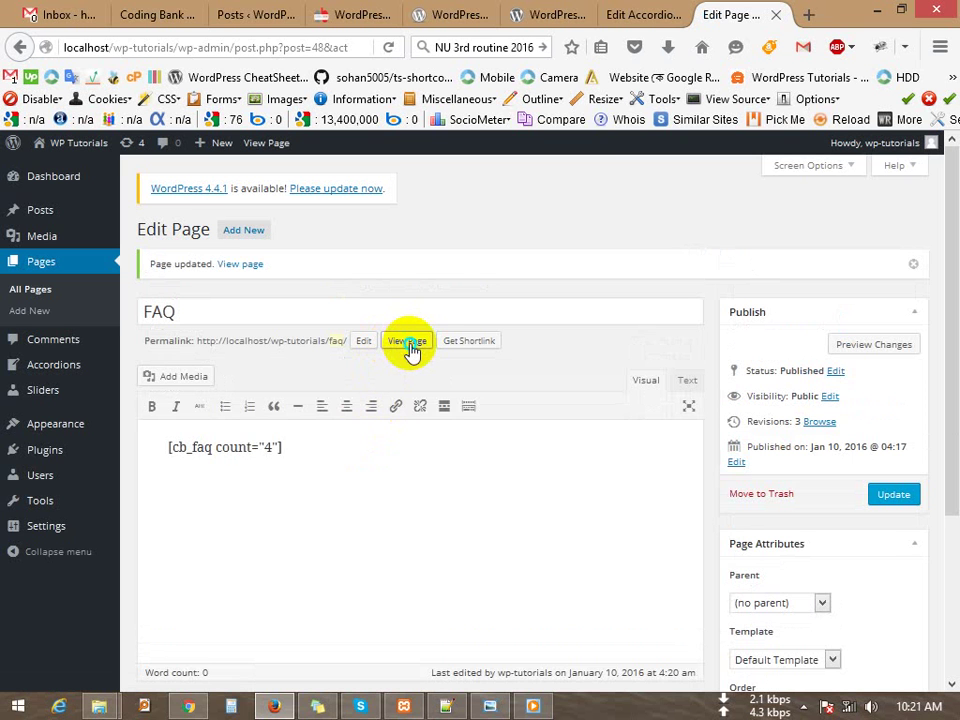
pyautogui.click(469, 358)
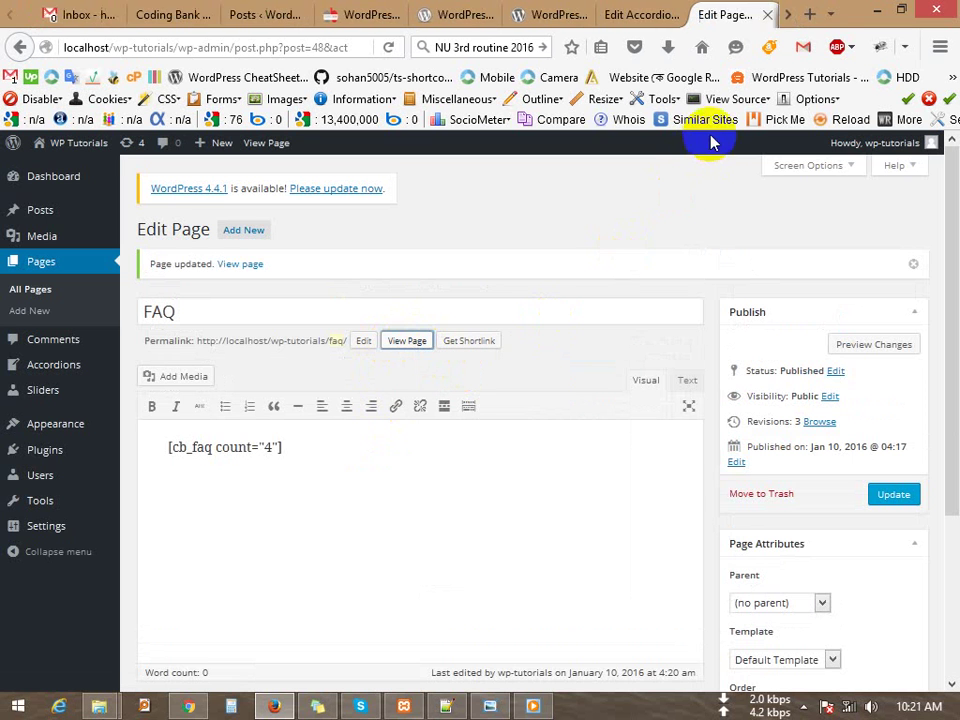
pyautogui.click(688, 16)
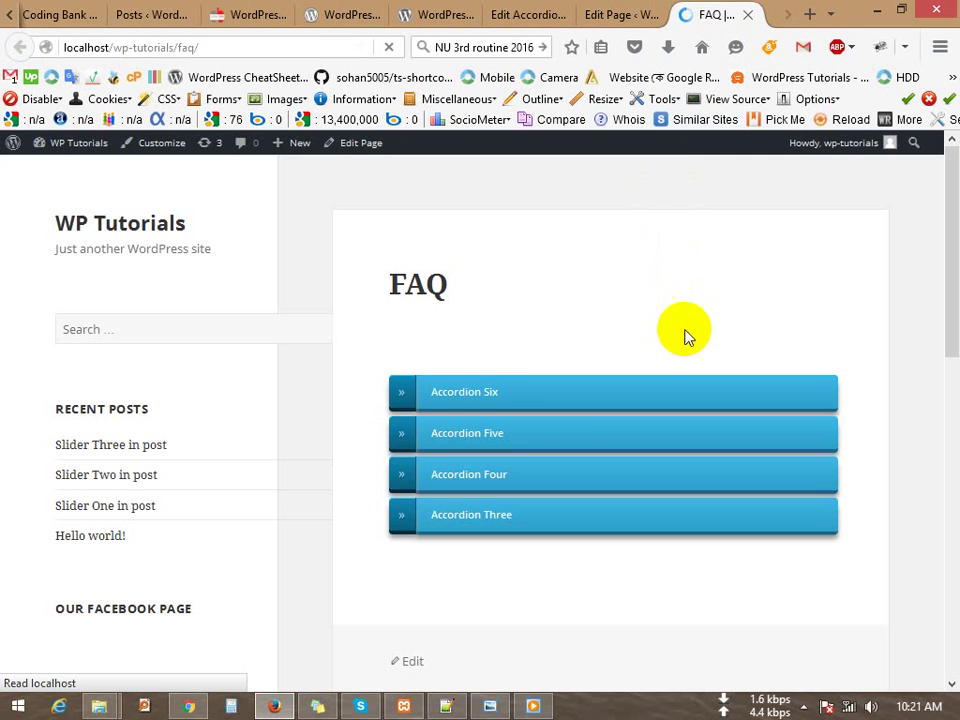
pyautogui.click(585, 411)
pyautogui.click(471, 500)
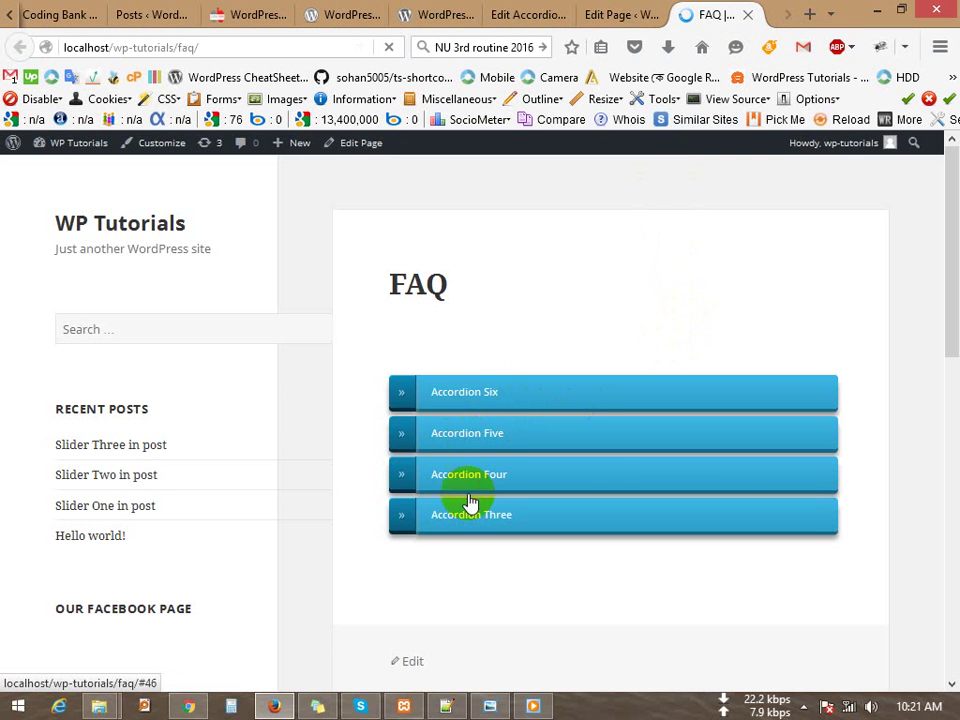
# - Return to the FAQ page's editor, set the shortcode's count to "10" and update the page
pyautogui.click(604, 18)
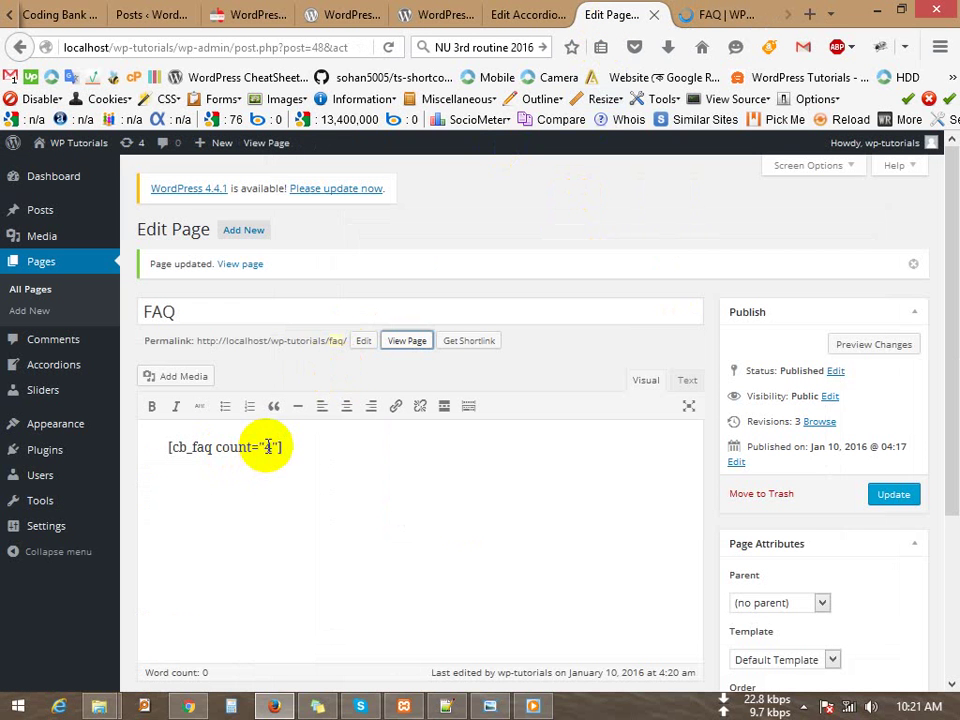
pyautogui.doubleClick(272, 447)
pyautogui.write('4')
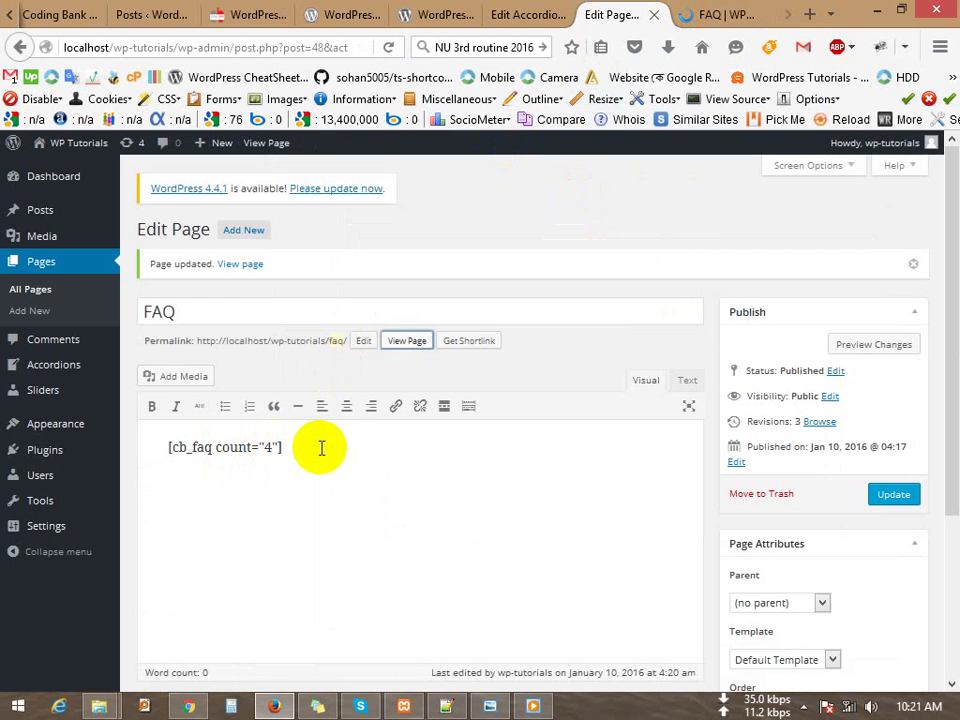
pyautogui.click(286, 447)
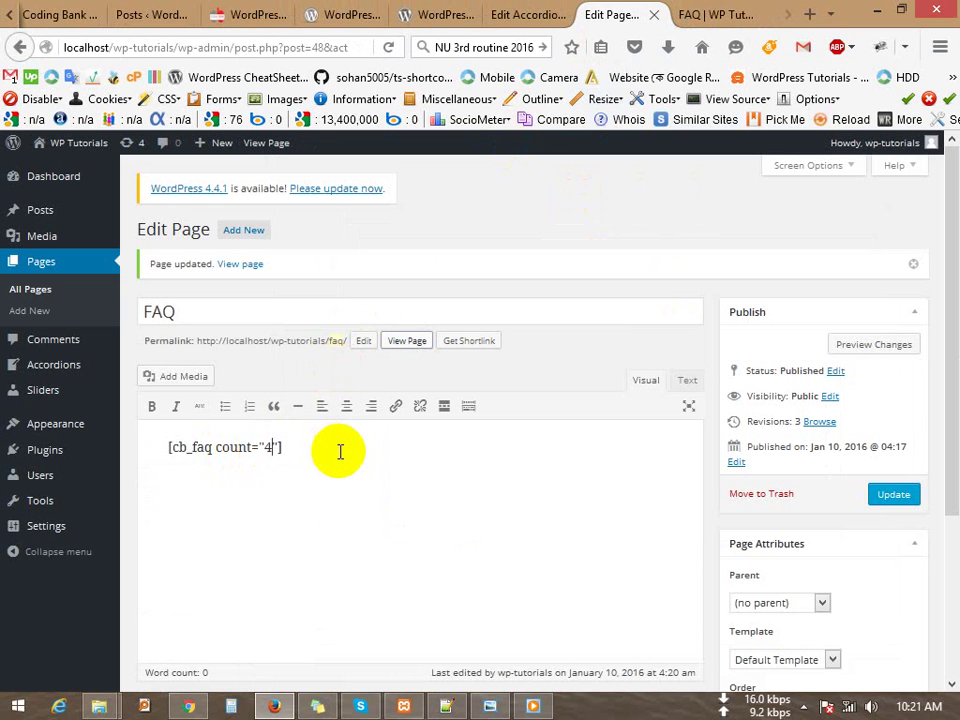
pyautogui.write('10')
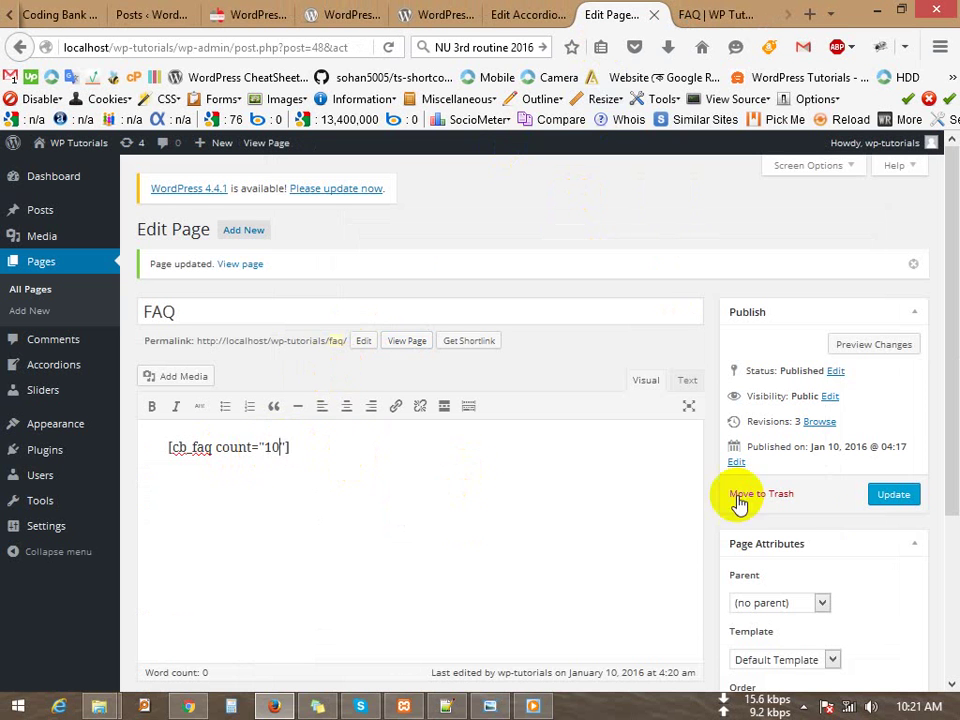
pyautogui.click(896, 495)
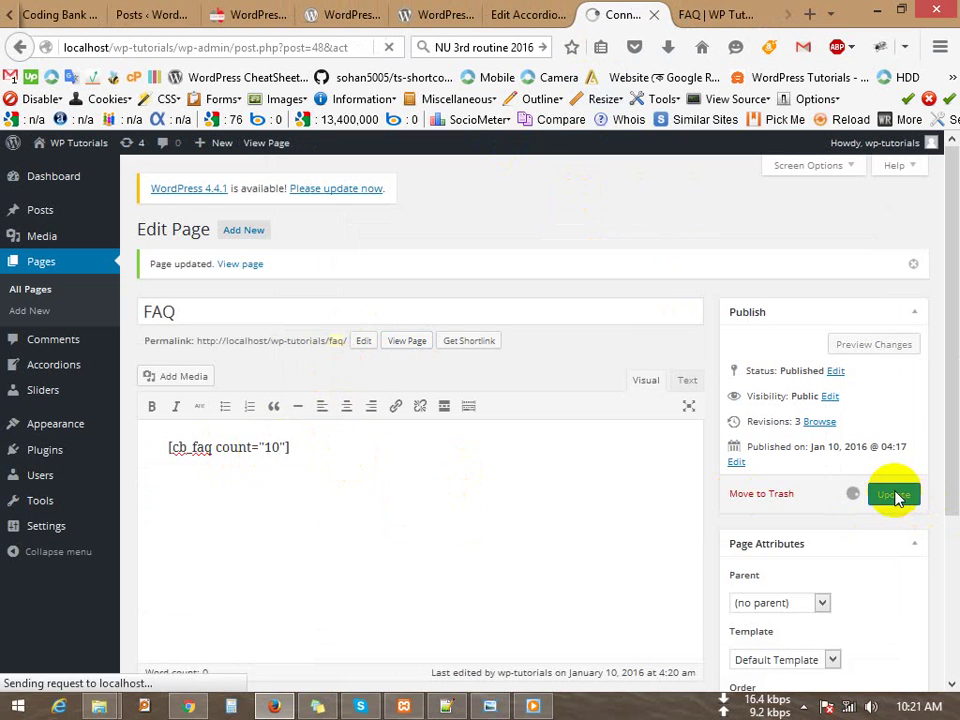
# - Reload the published FAQ page and check which accordion entries it lists
pyautogui.click(713, 15)
pyautogui.click(388, 49)
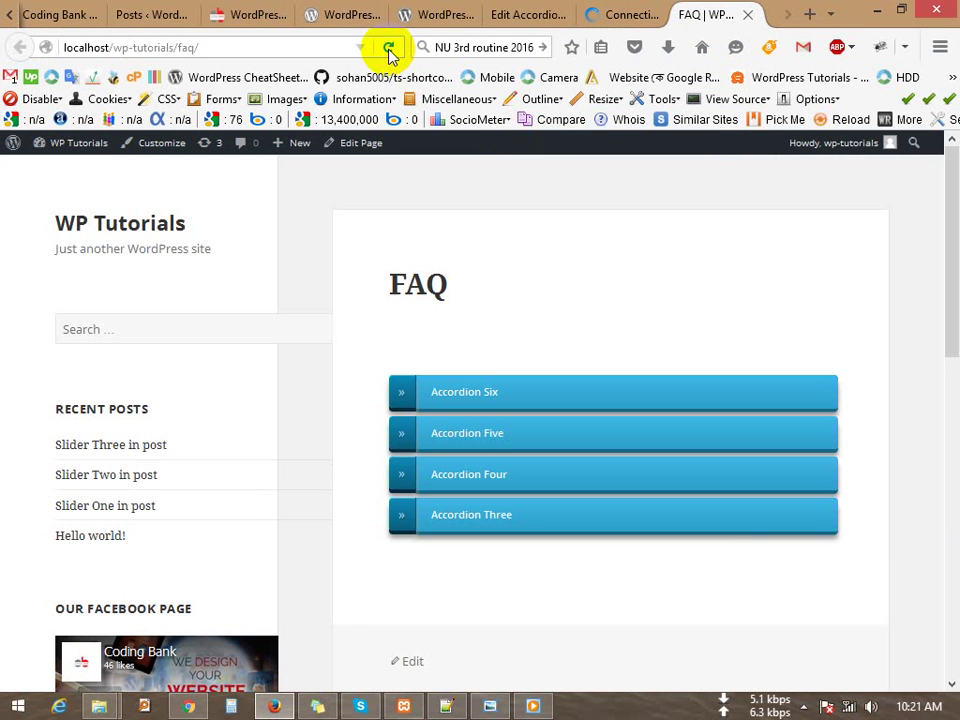
pyautogui.click(390, 50)
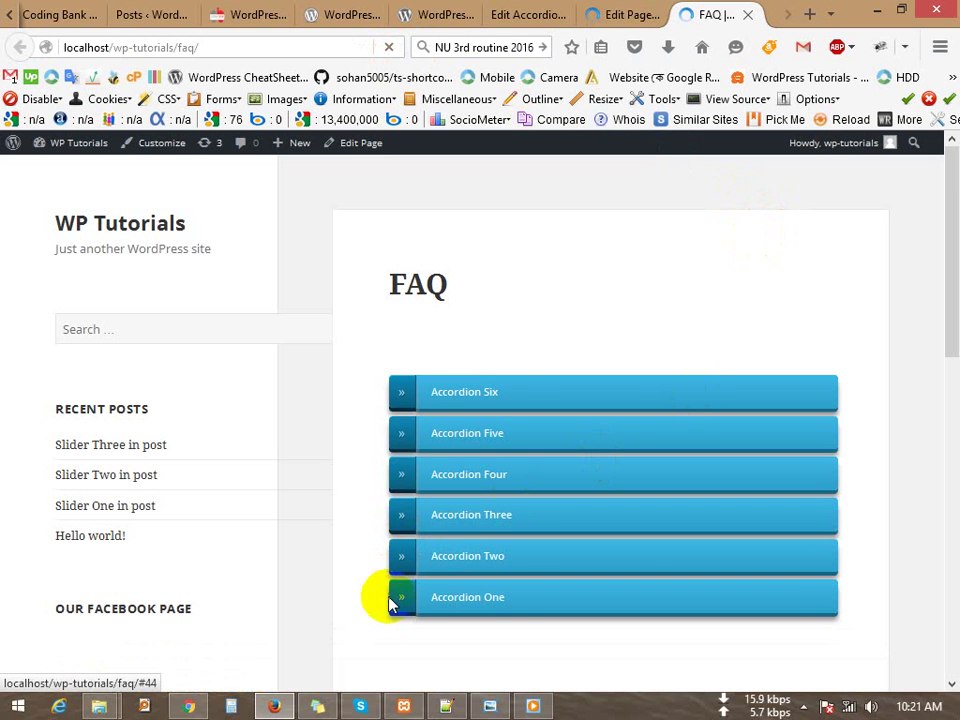
# - Switch to Notepad++ and add the line "5. You can't see 10 posts :D because i don't have added 10 posts."
pyautogui.click(442, 707)
pyautogui.press('Return')
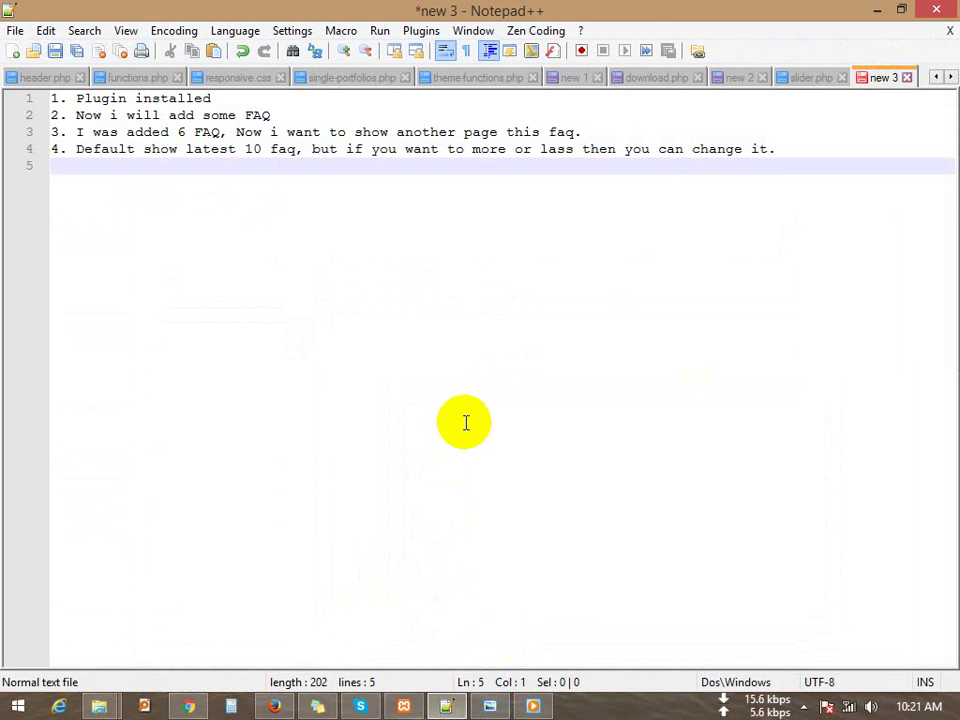
pyautogui.write('5. You ca')
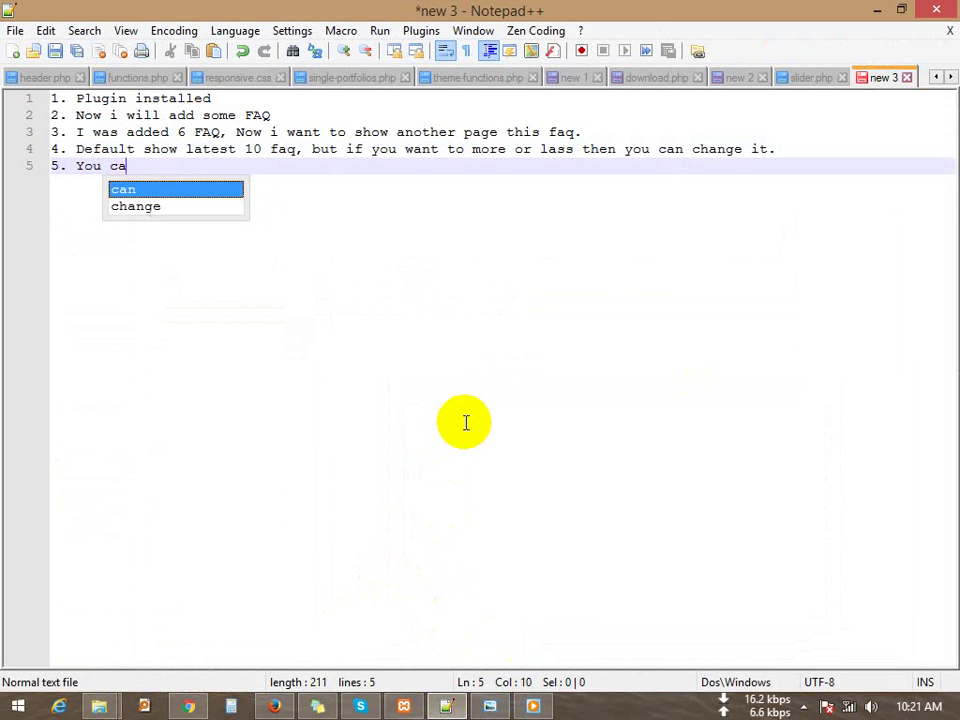
pyautogui.write("n't see 10 posts")
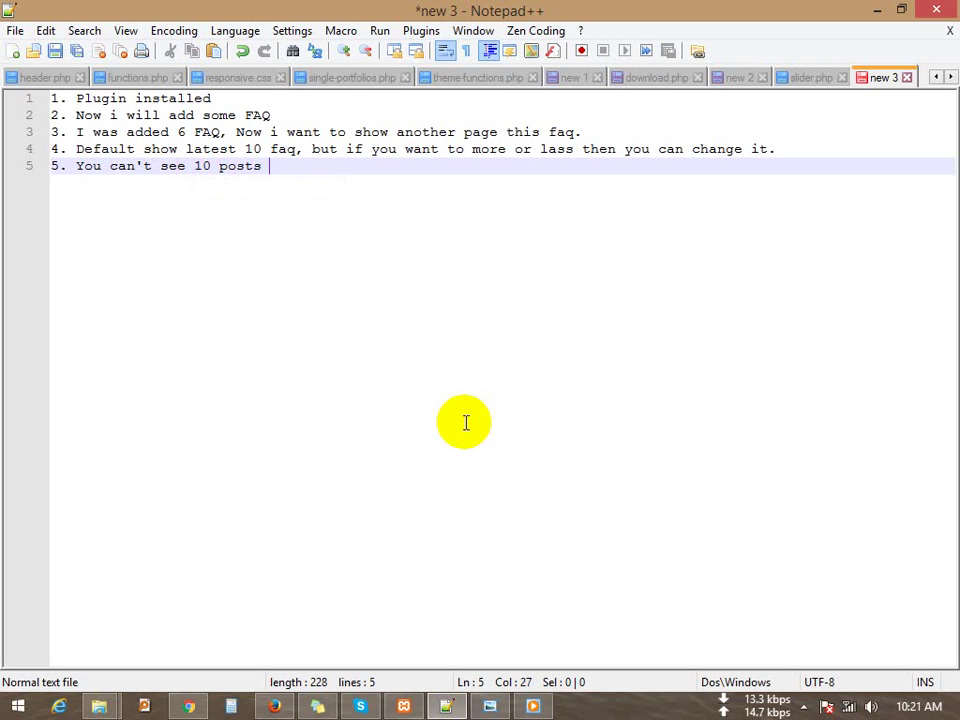
pyautogui.write(' :D because i don')
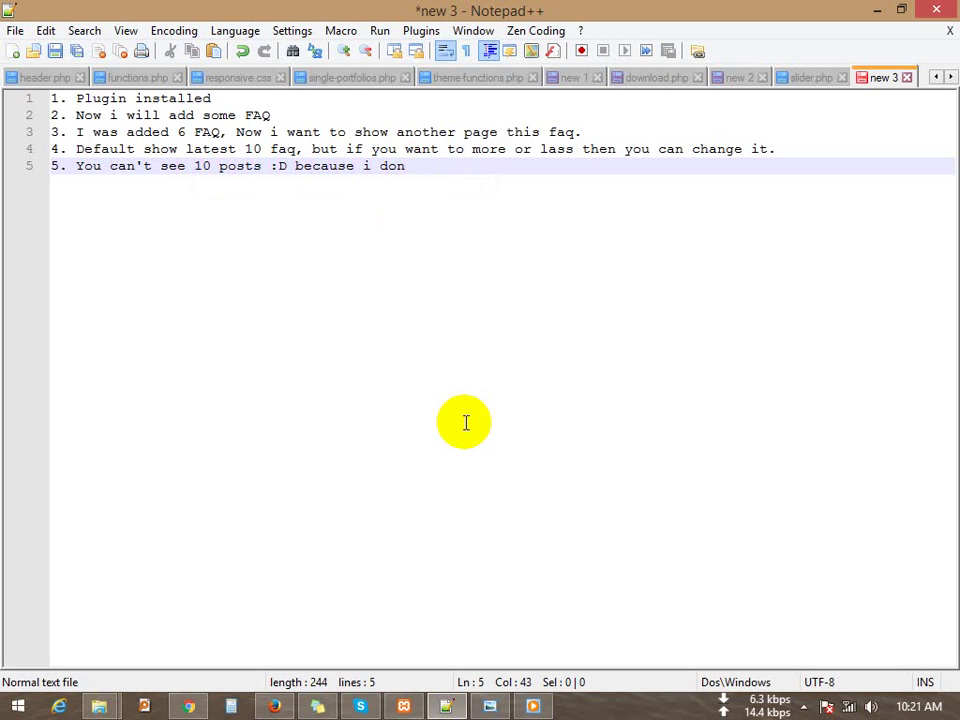
pyautogui.write("'t have 10 ")
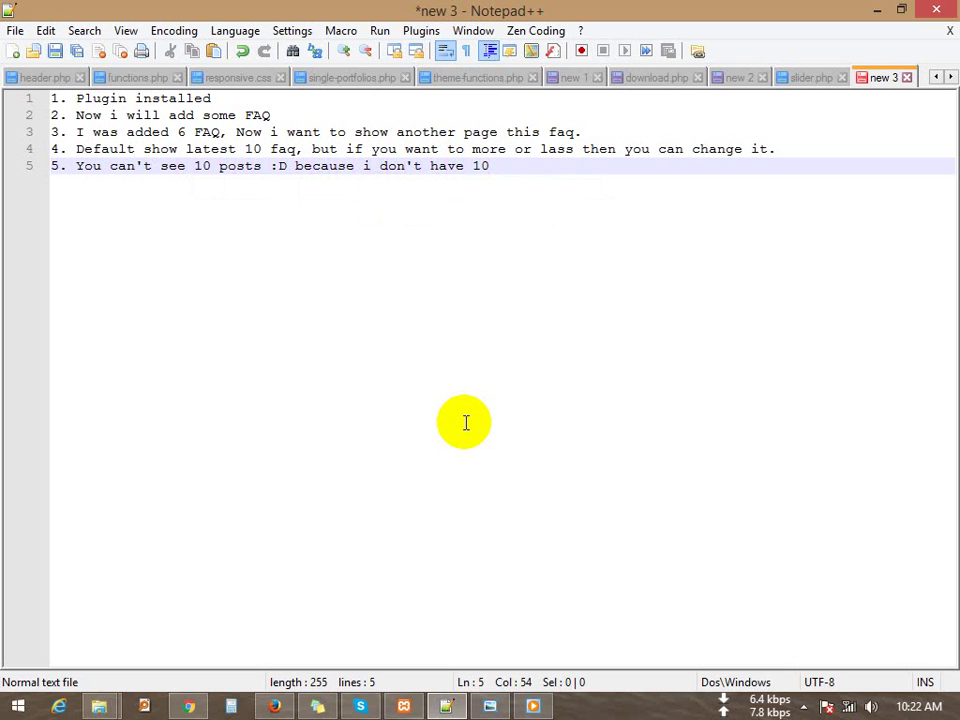
pyautogui.press('BackSpace')
pyautogui.press('BackSpace')
pyautogui.press('BackSpace')
pyautogui.write('added 10 posts.')
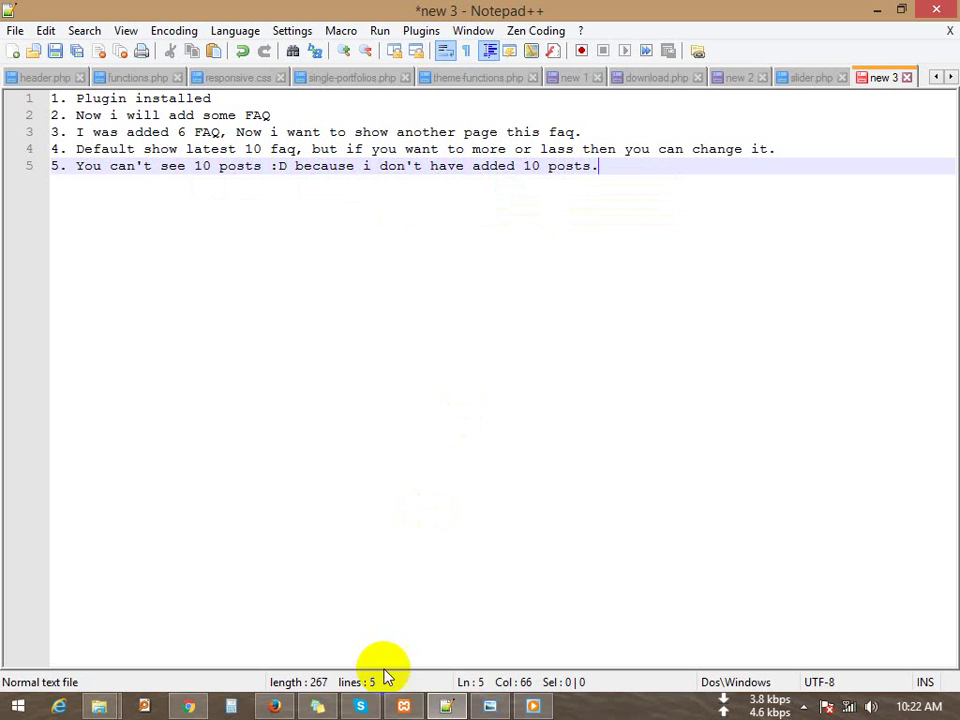
# - Switch back to Firefox, open the list of all accordions and compare it with the FAQ page and its shortcode
pyautogui.click(443, 705)
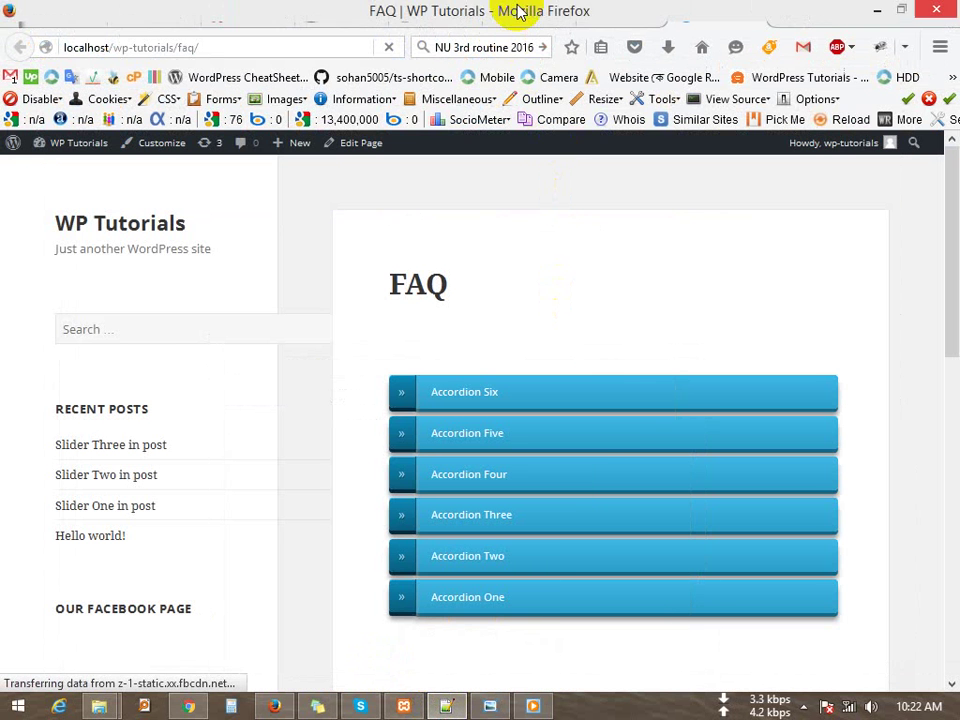
pyautogui.click(510, 22)
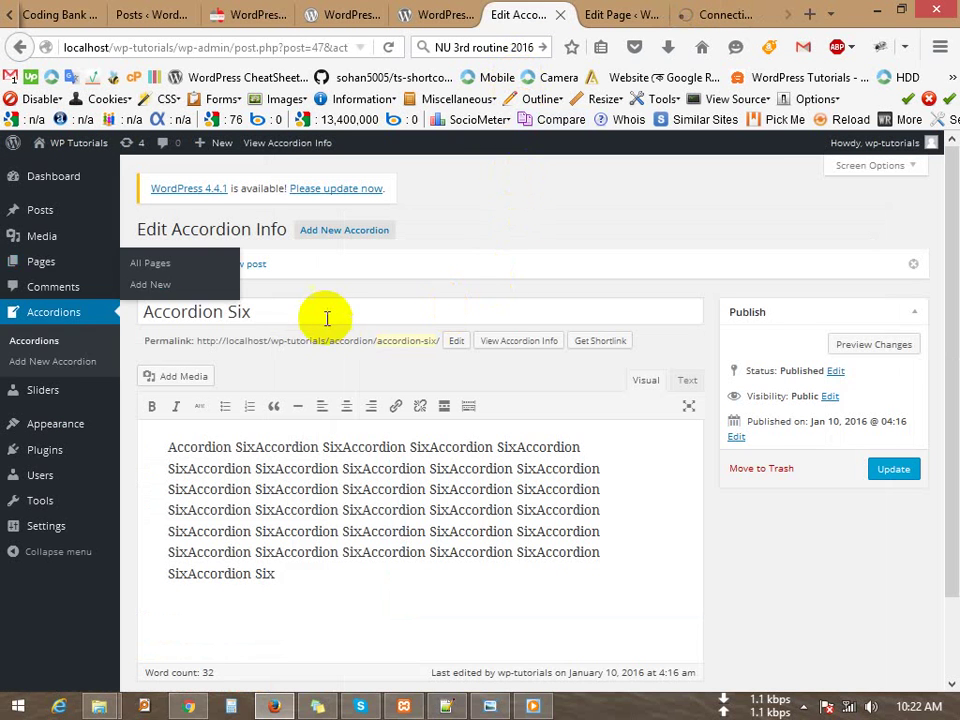
pyautogui.click(37, 346)
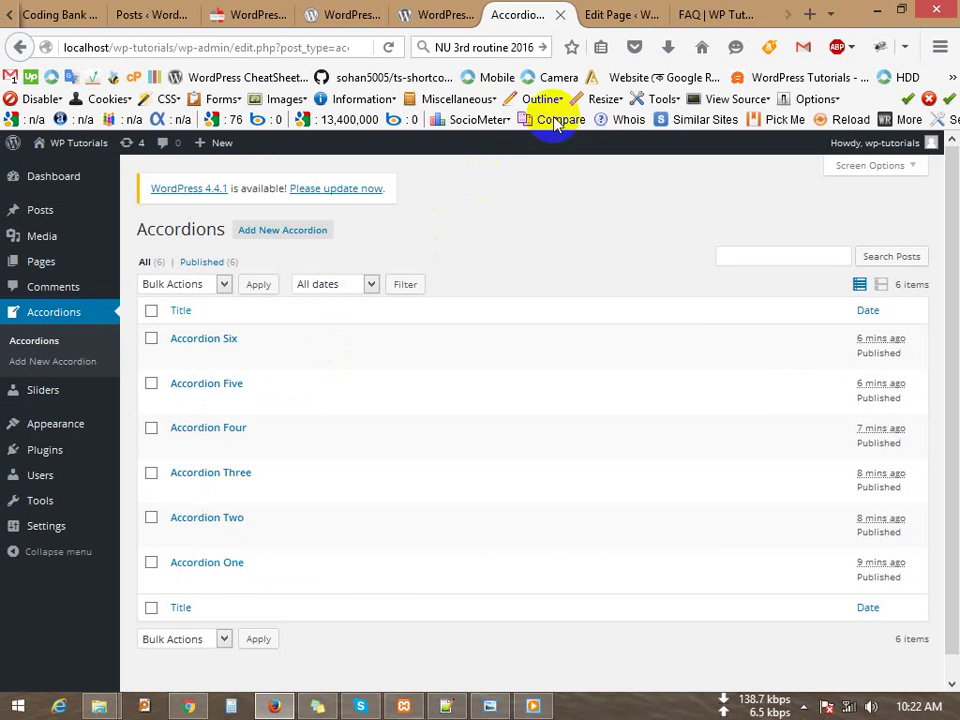
pyautogui.click(703, 17)
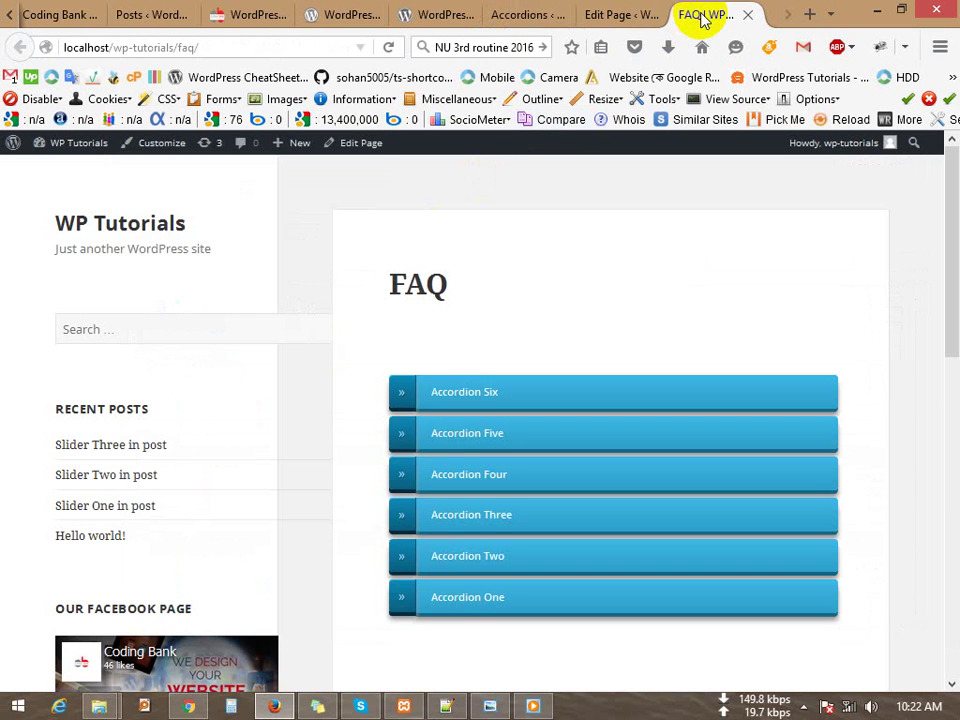
pyautogui.click(607, 15)
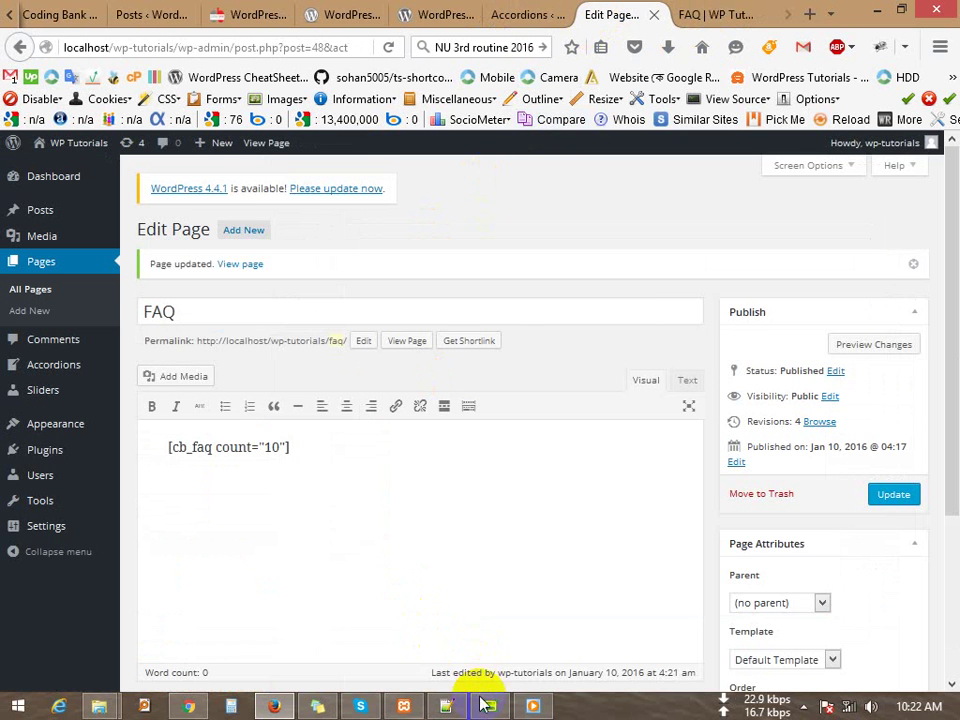
# - Switch to Notepad++ and add the line "6. if you don't then you can change post type."
pyautogui.click(448, 706)
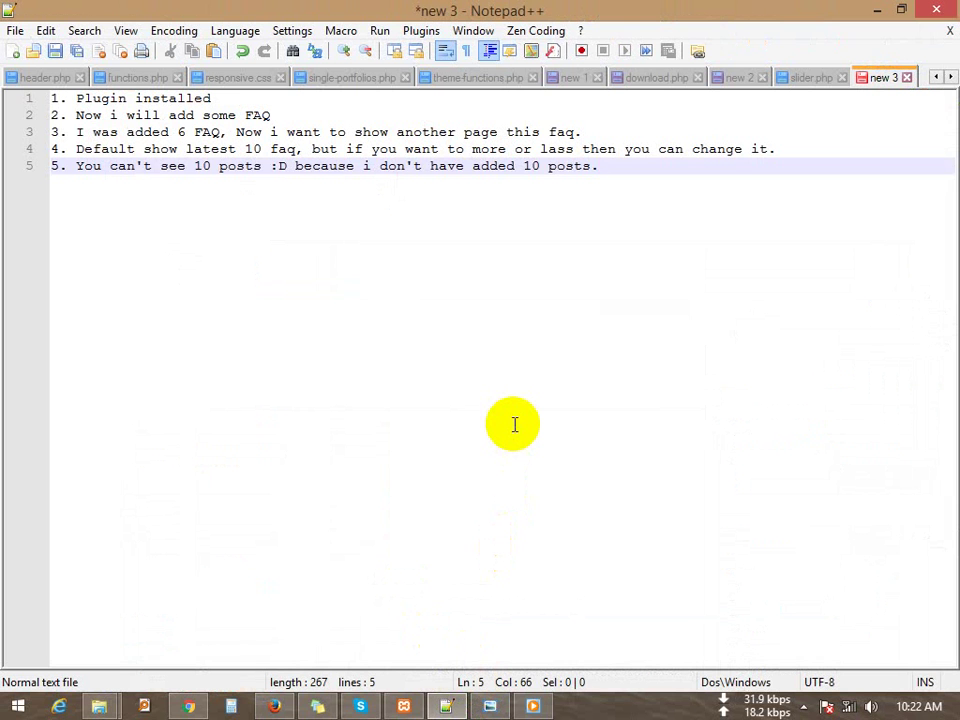
pyautogui.press('Return')
pyautogui.write('6')
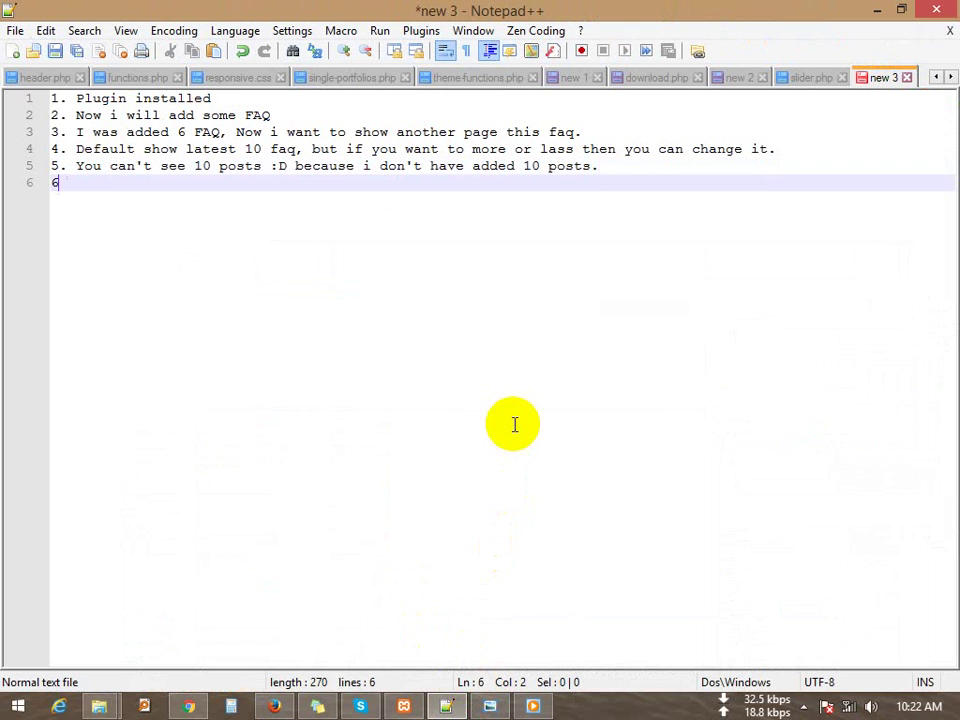
pyautogui.write('. if you')
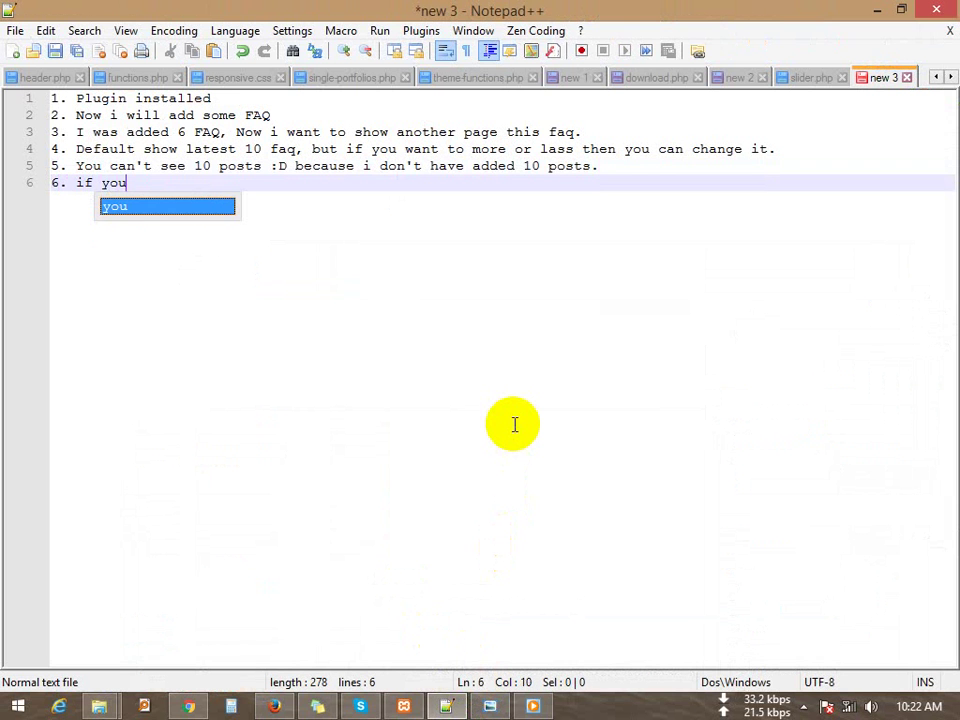
pyautogui.write(" don't ")
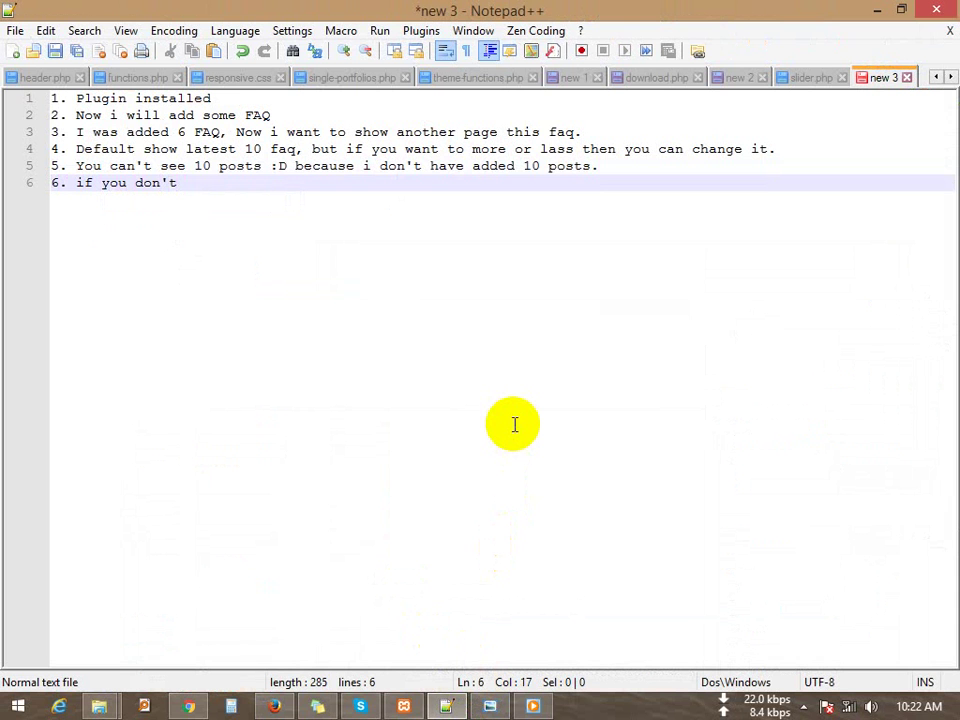
pyautogui.write('the')
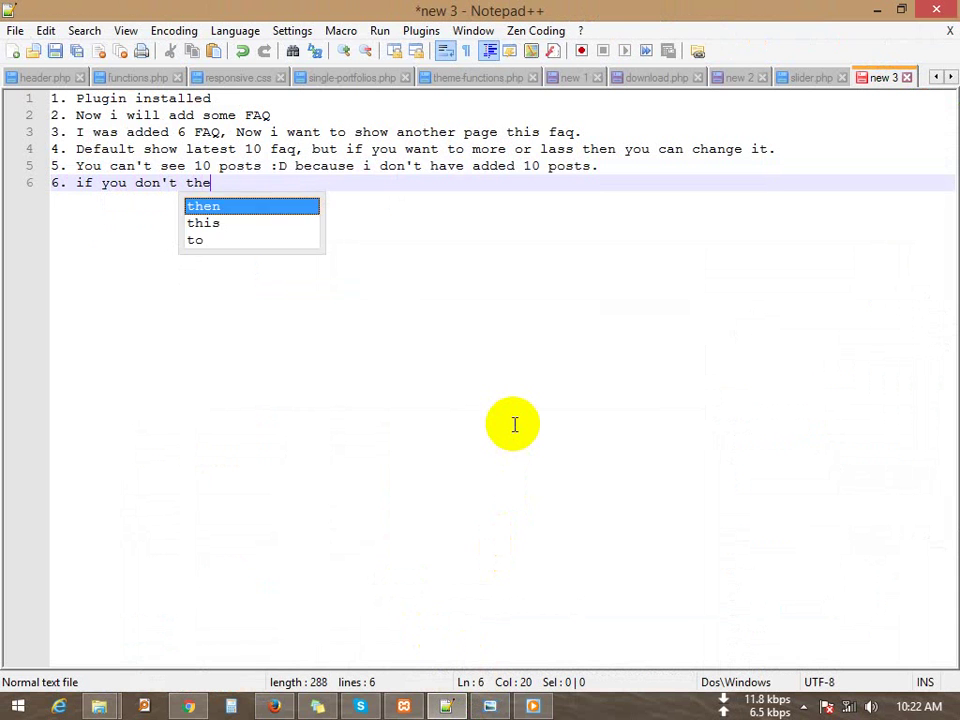
pyautogui.write('n you can ')
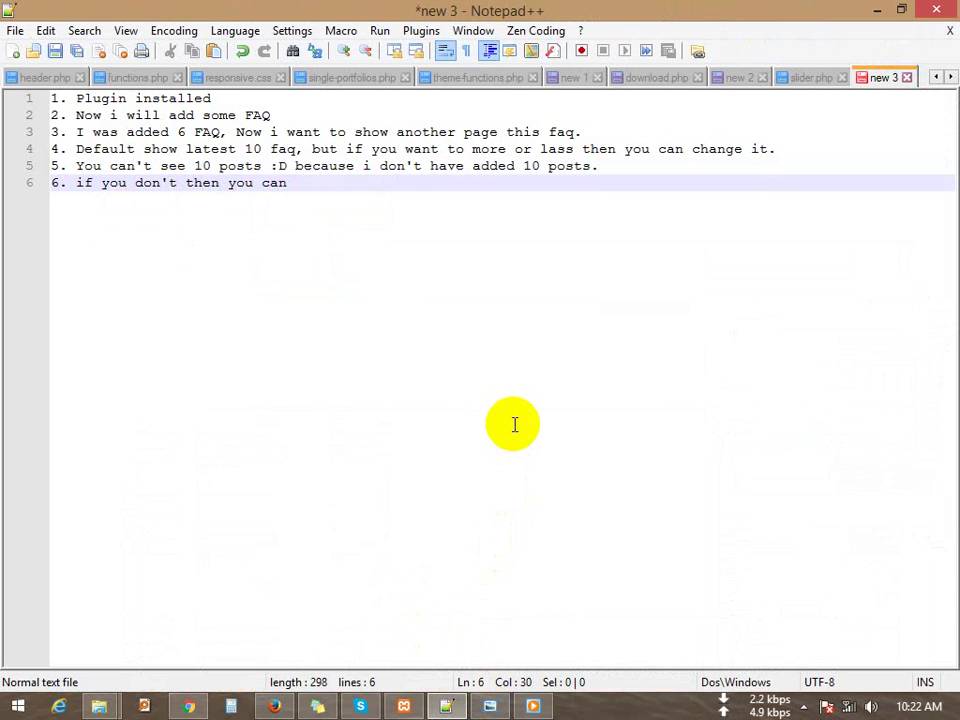
pyautogui.write('ch')
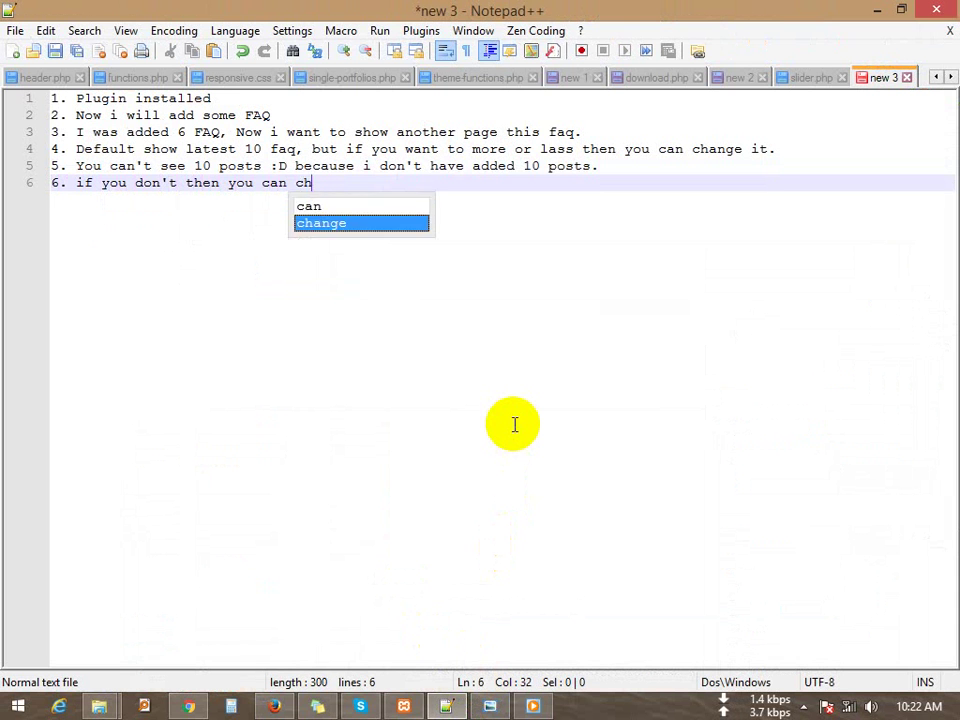
pyautogui.write('ange post t')
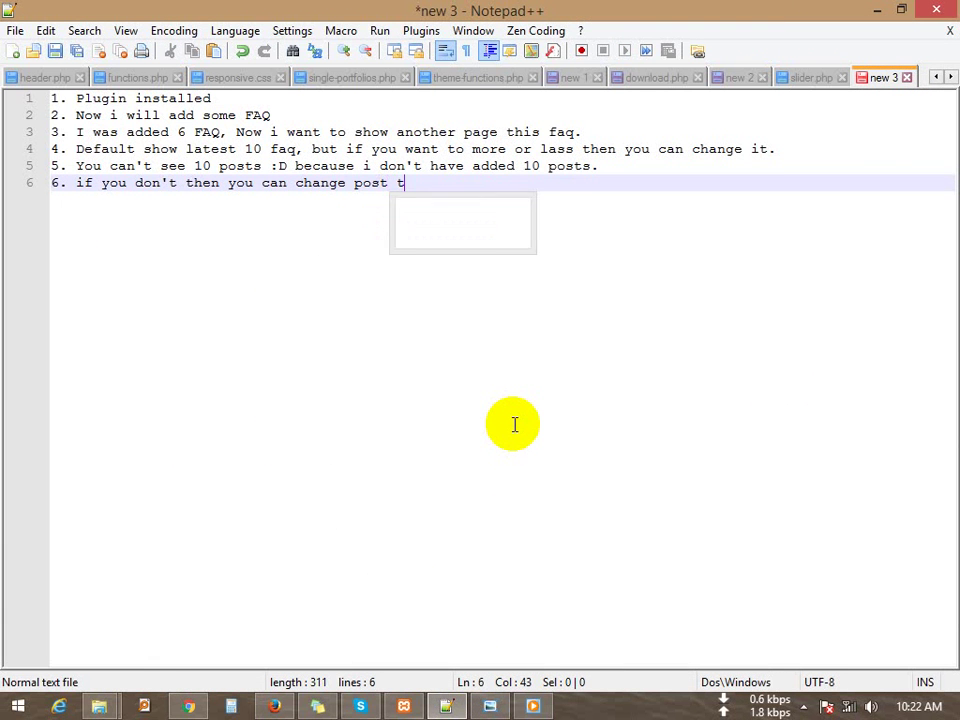
pyautogui.write('ype.')
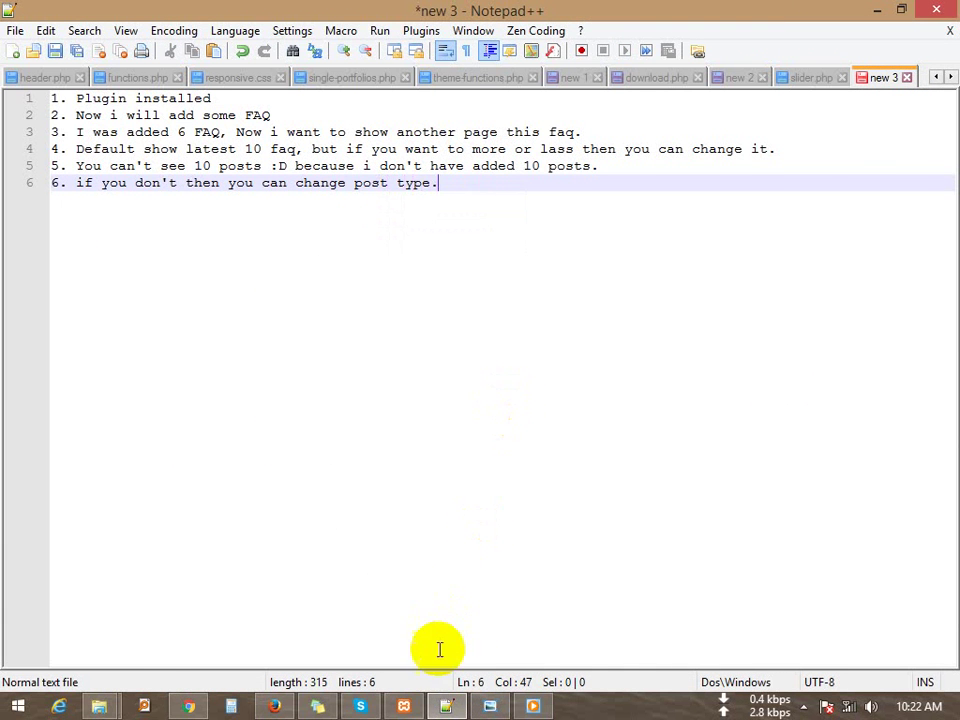
# - Back in Firefox, extend the FAQ page's shortcode to [cb_faq count="10" posttype="post"] and update the page
pyautogui.click(443, 706)
pyautogui.click(287, 449)
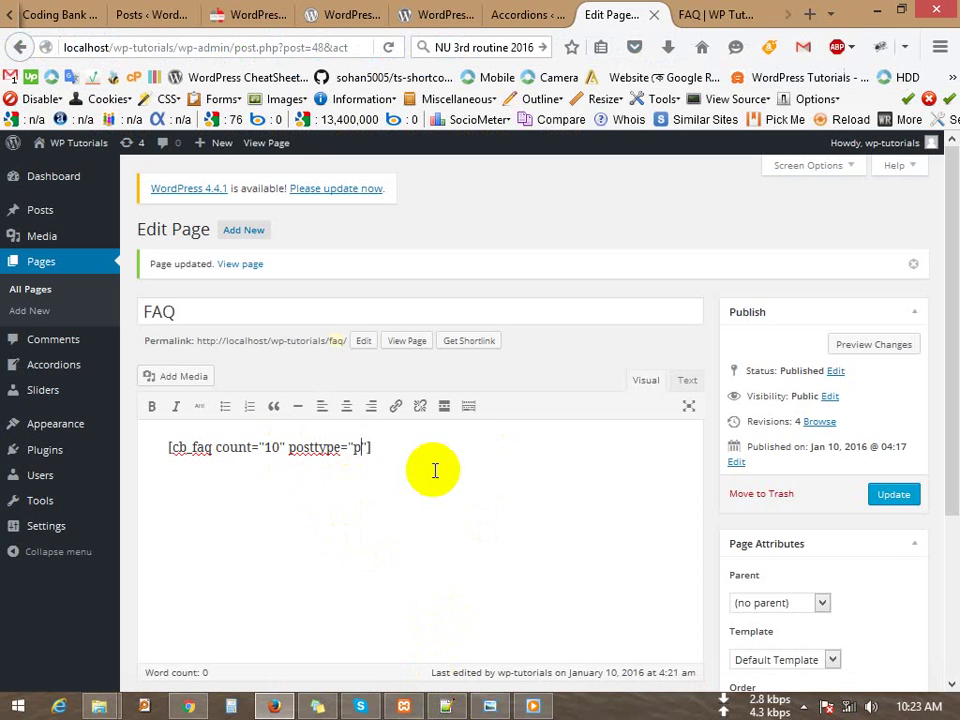
pyautogui.click(885, 498)
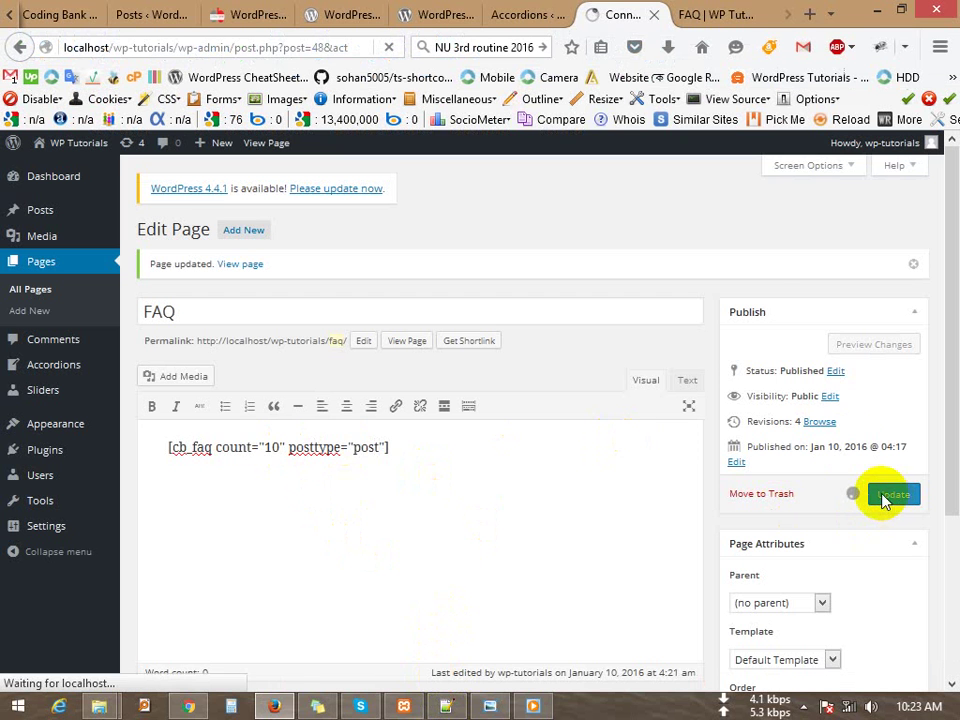
# - Reload the published FAQ page and expand the Hello world! and Slider One in post entries to check their content
pyautogui.click(698, 18)
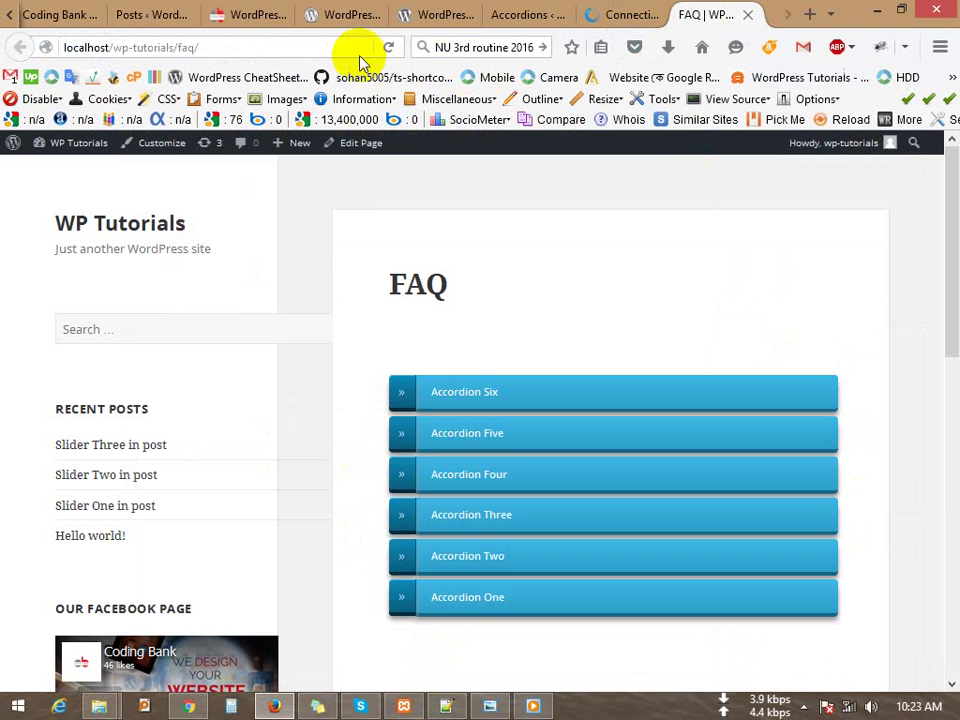
pyautogui.click(389, 48)
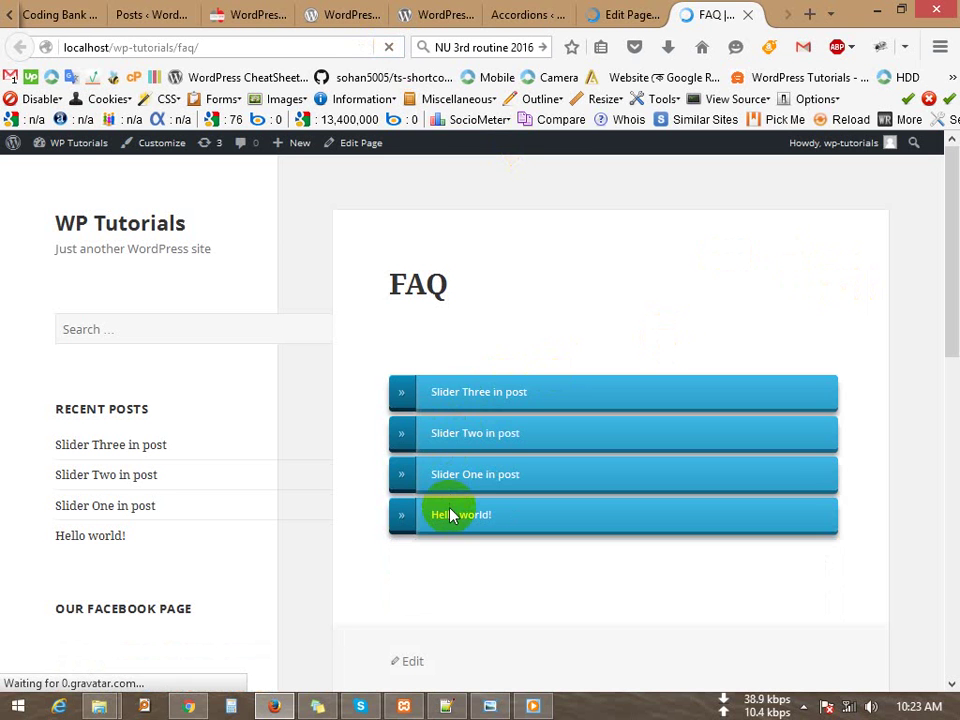
pyautogui.click(501, 516)
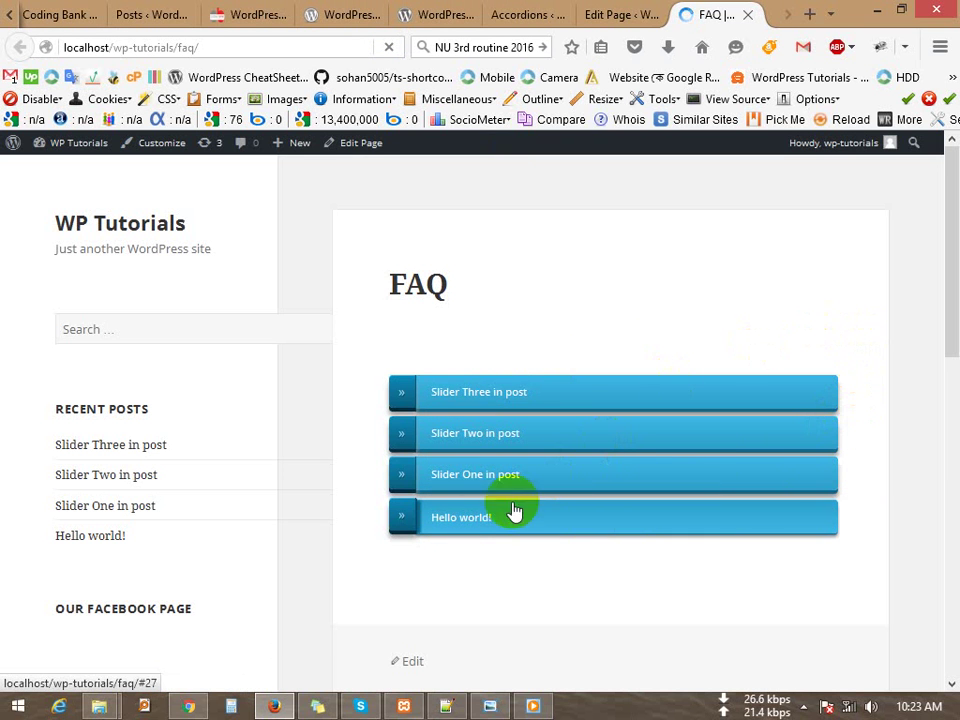
pyautogui.click(480, 528)
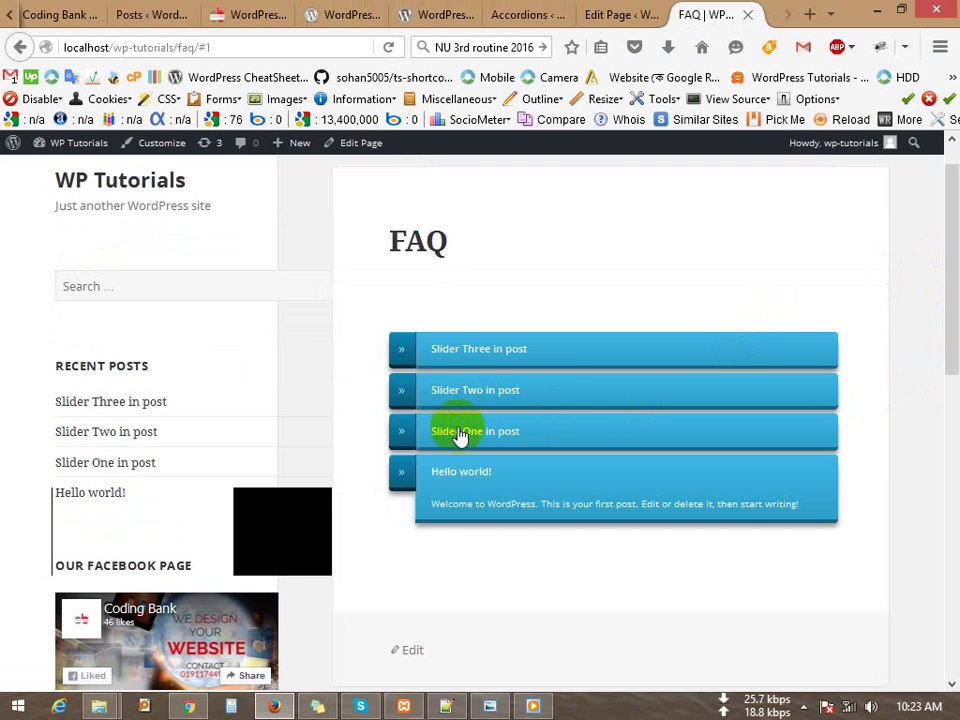
pyautogui.click(492, 428)
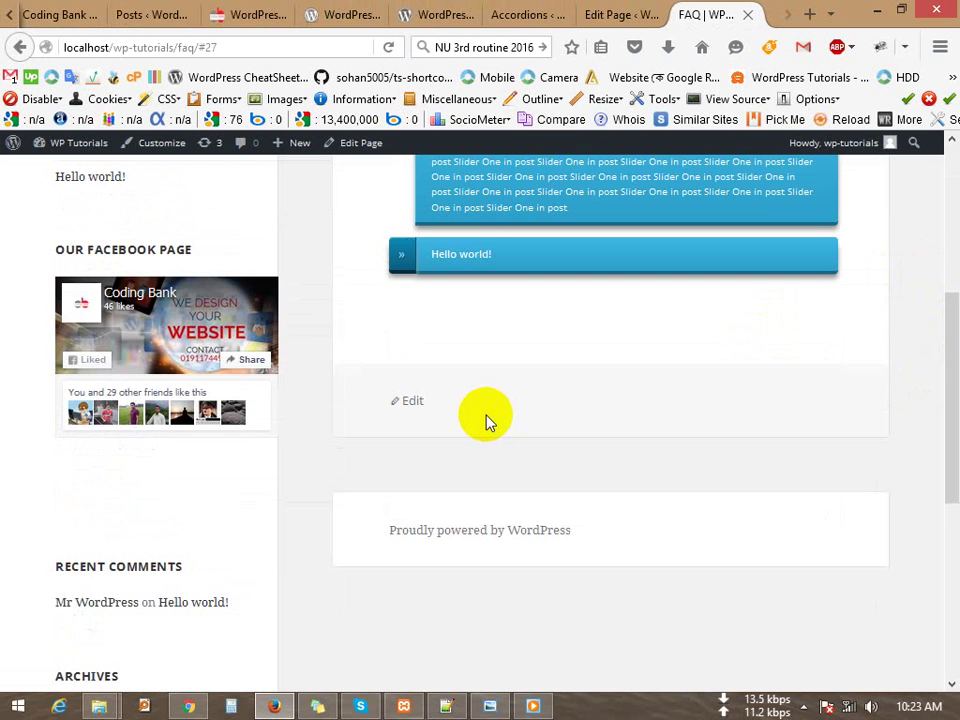
pyautogui.scroll(5, 485, 420)
pyautogui.click(612, 16)
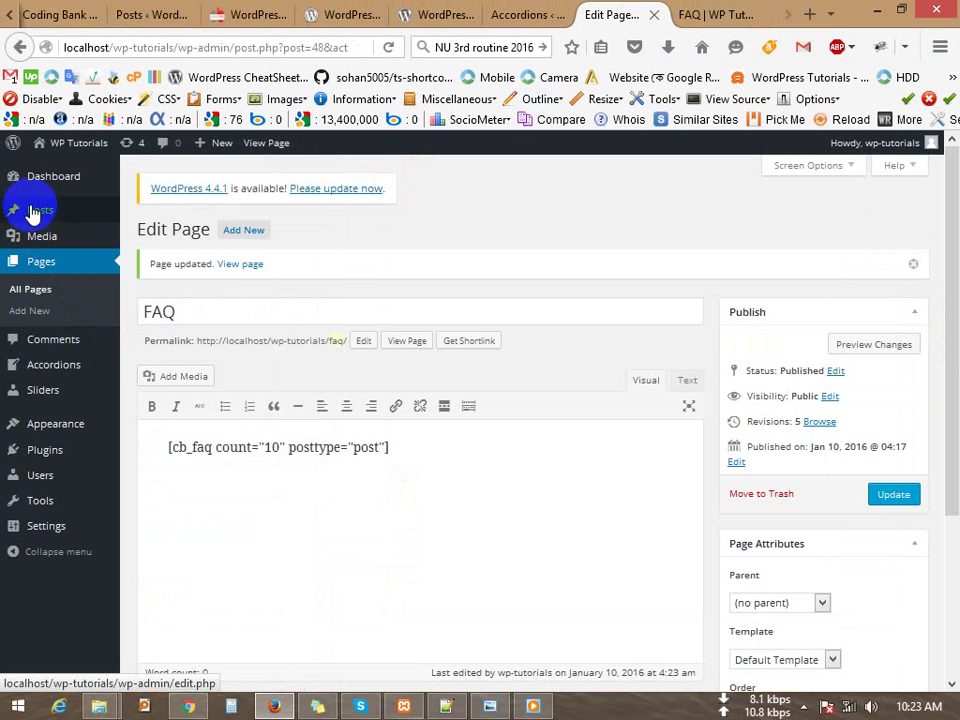
# - Open the list of all posts, view the Slider One in post entry, and compare the titles with the published FAQ page
pyautogui.moveTo(46, 216)
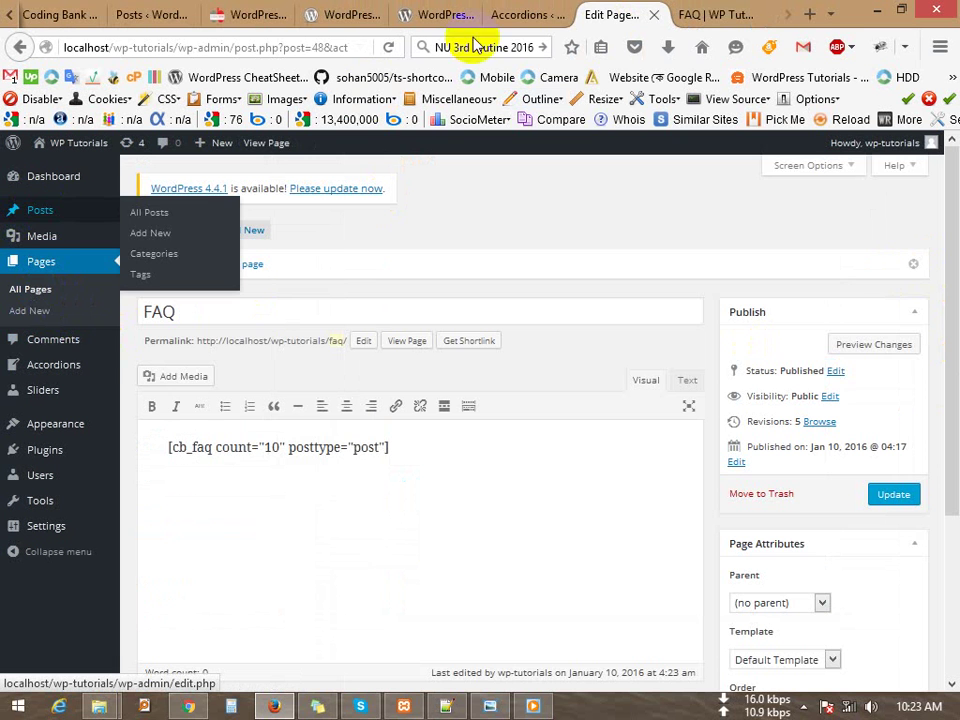
pyautogui.click(520, 14)
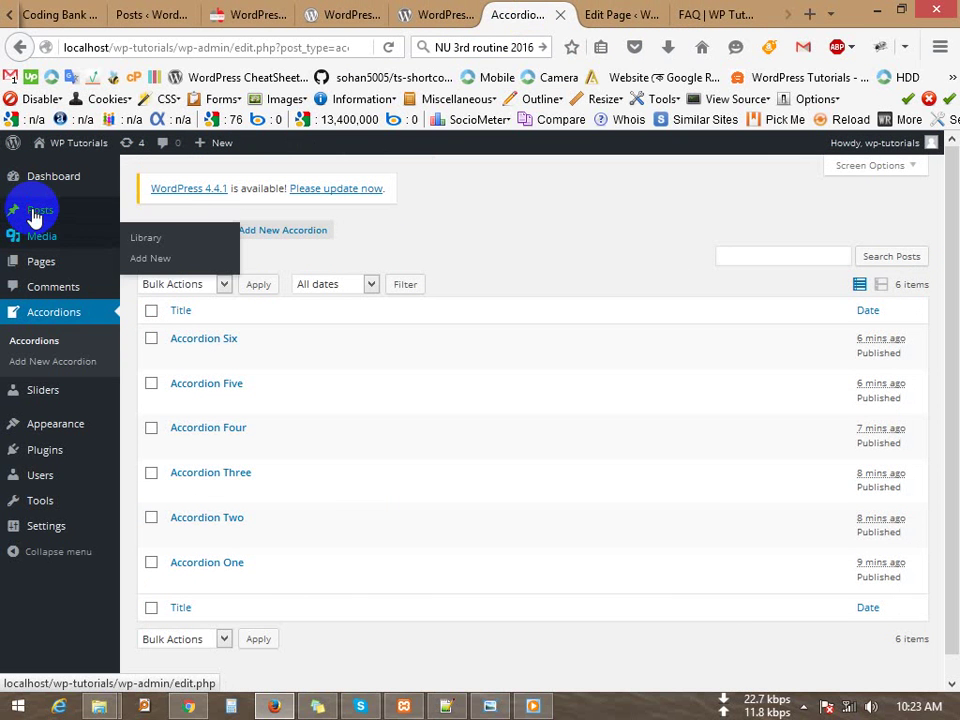
pyautogui.click(35, 213)
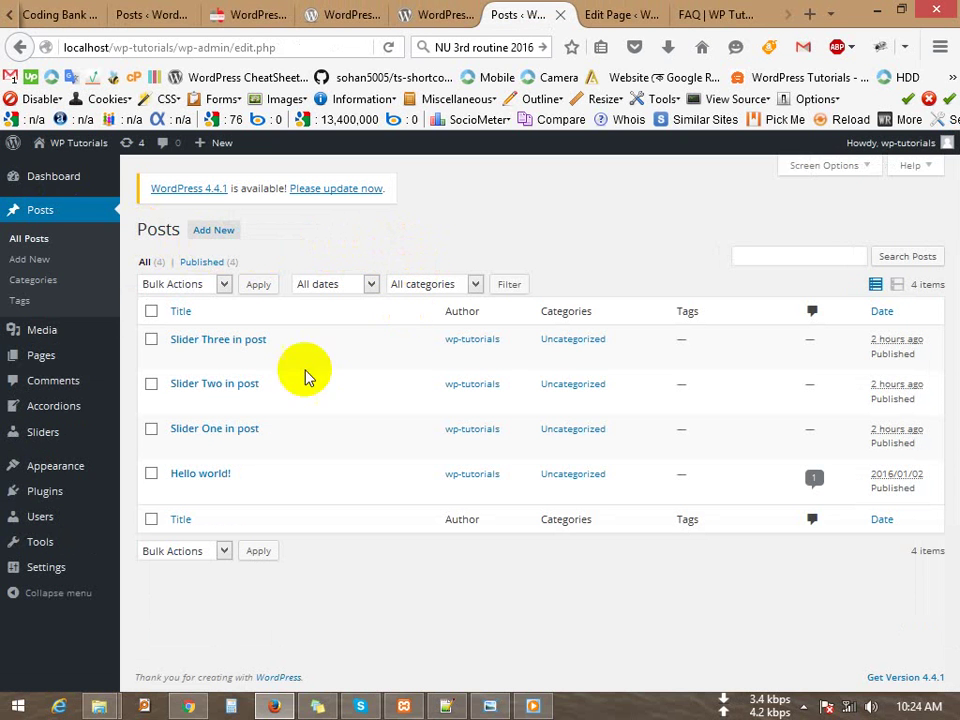
pyautogui.moveTo(289, 429)
pyautogui.moveTo(265, 410); pyautogui.dragTo(180, 321)
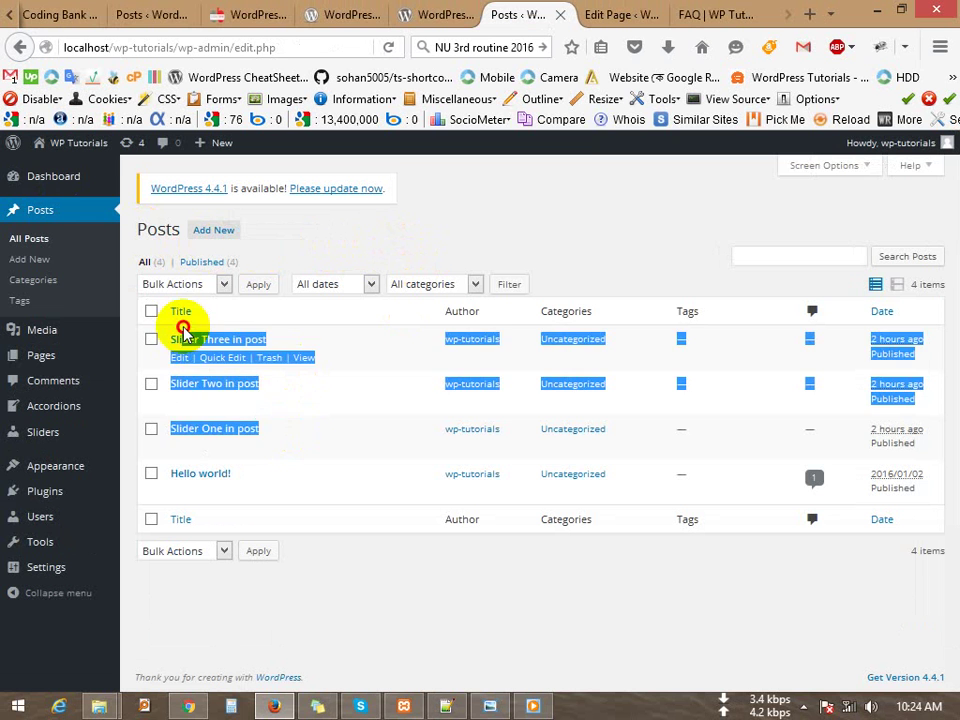
pyautogui.moveTo(272, 476); pyautogui.dragTo(167, 476)
pyautogui.click(304, 446)
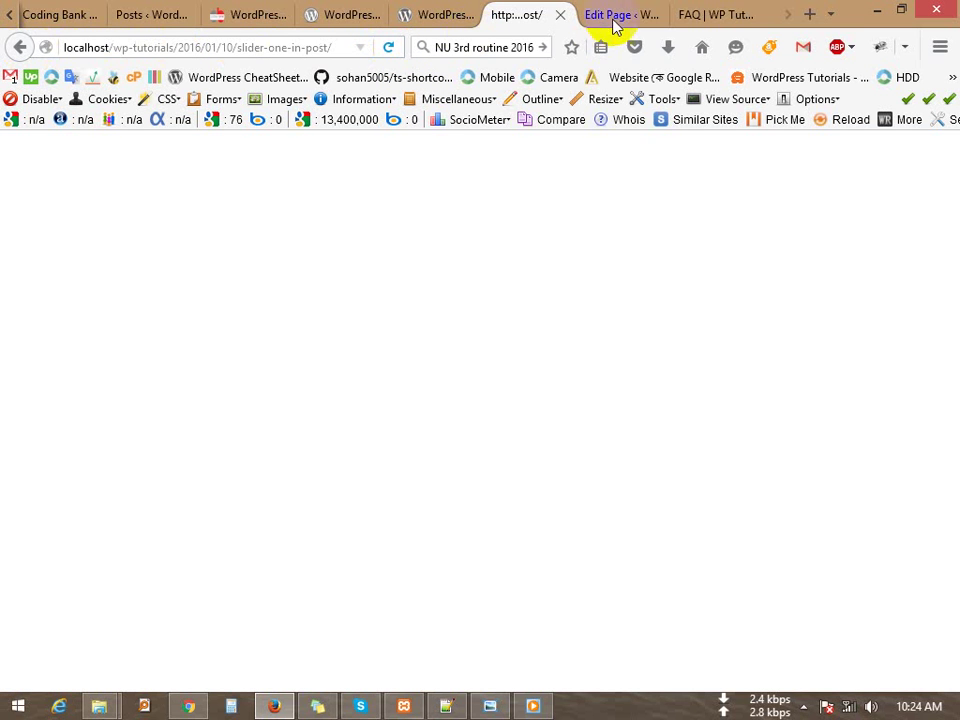
pyautogui.click(713, 14)
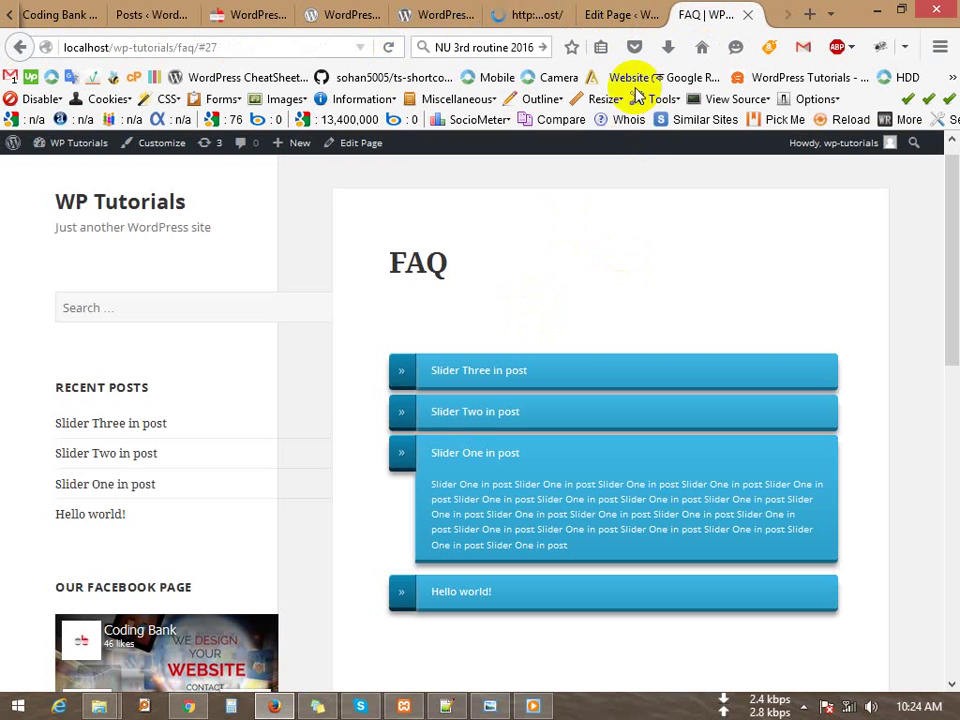
# - Add a second shortcode [cb_faq] below the existing one on the FAQ page and update the page
pyautogui.click(611, 18)
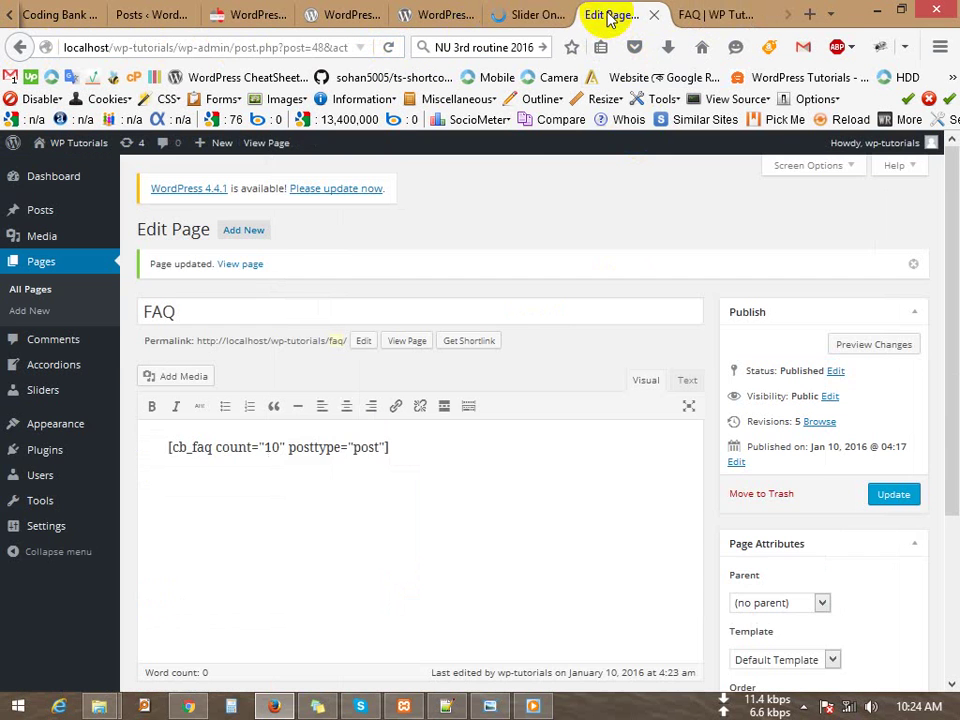
pyautogui.click(463, 461)
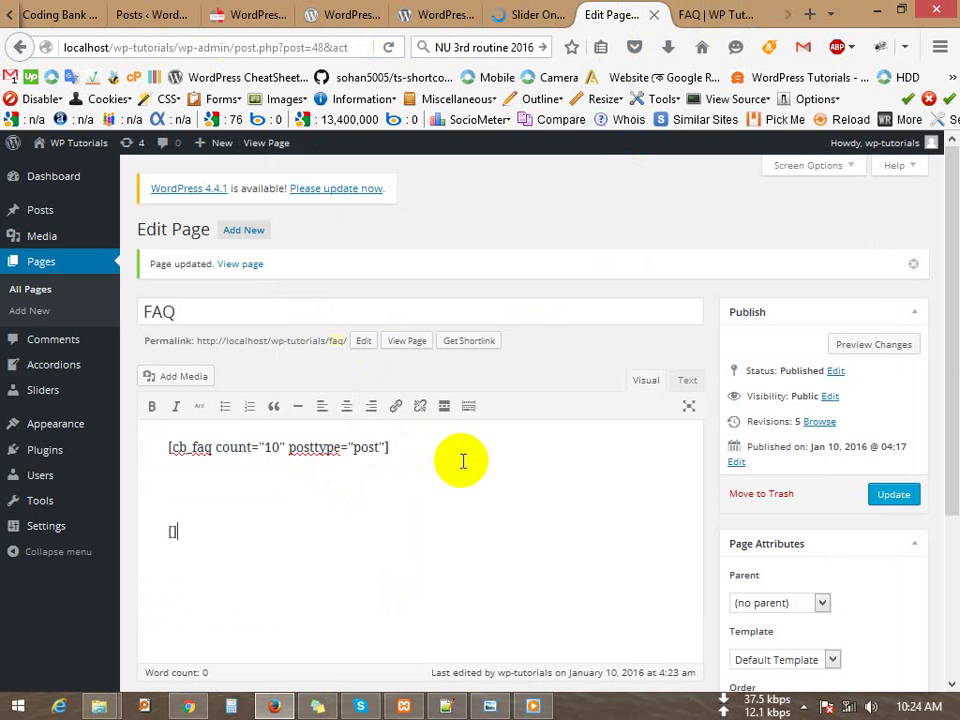
pyautogui.write('[cb_')
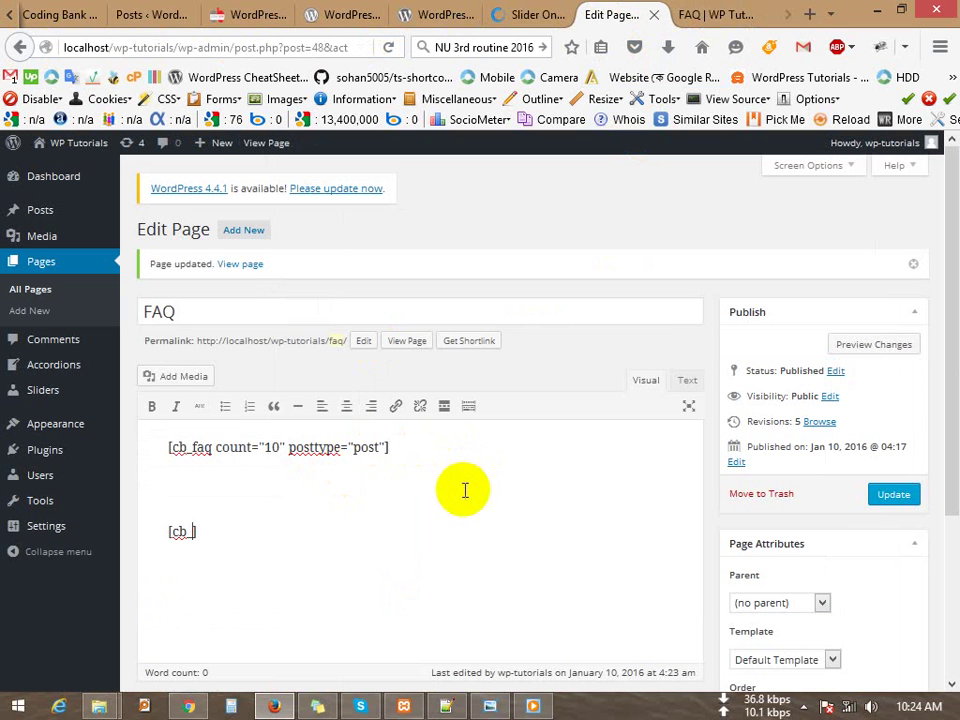
pyautogui.write('faq')
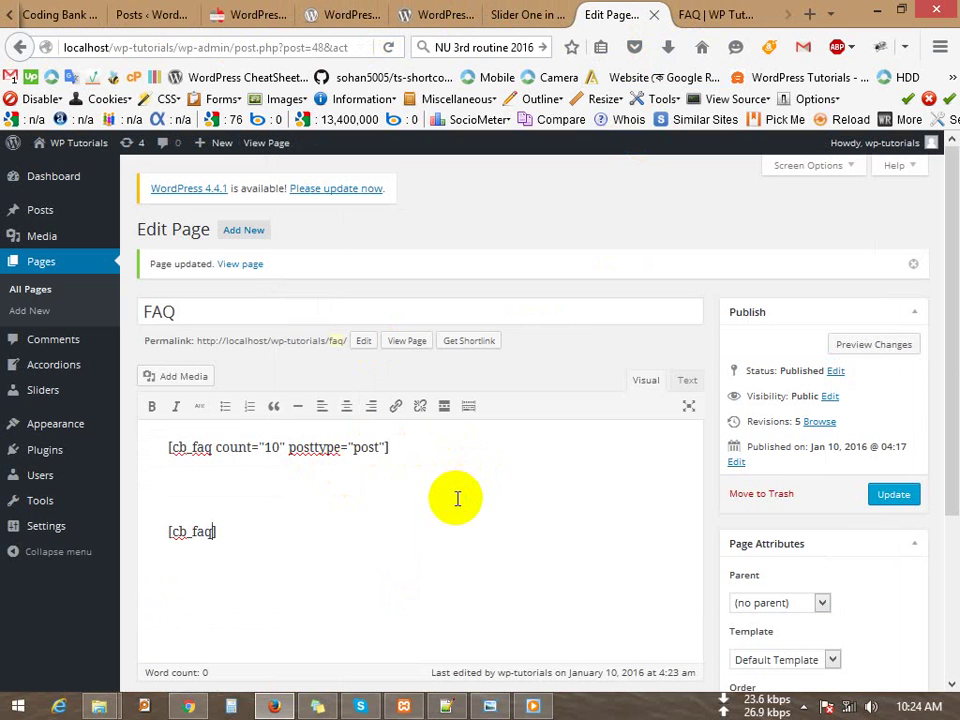
pyautogui.click(893, 497)
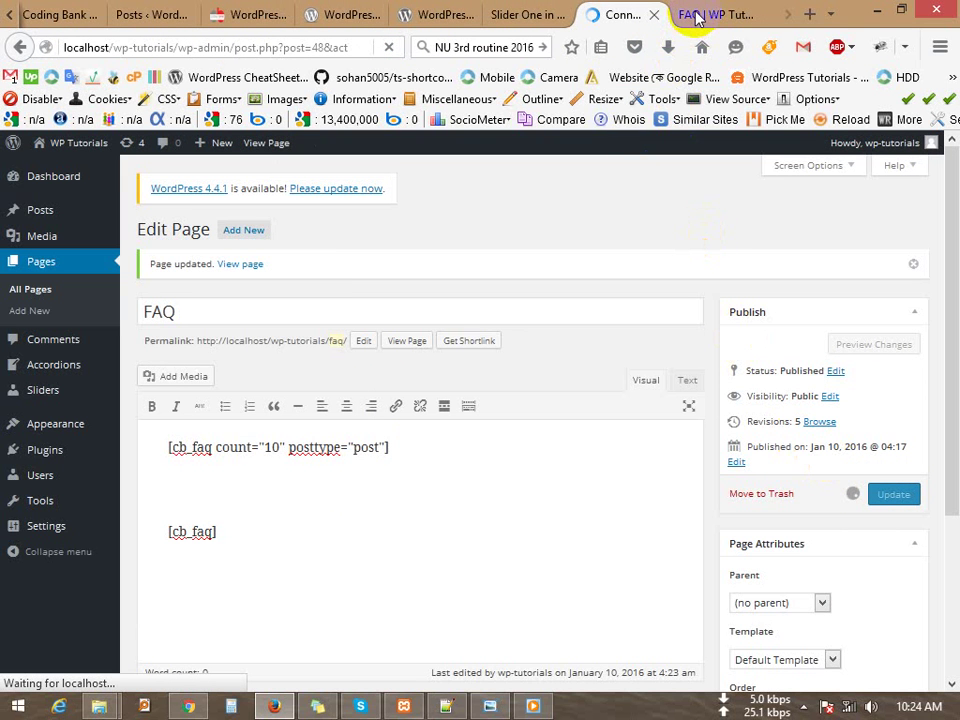
# - Reload the published FAQ page, examine the accordion groups from both shortcodes, and open the list of all accordions in the admin area
pyautogui.click(530, 16)
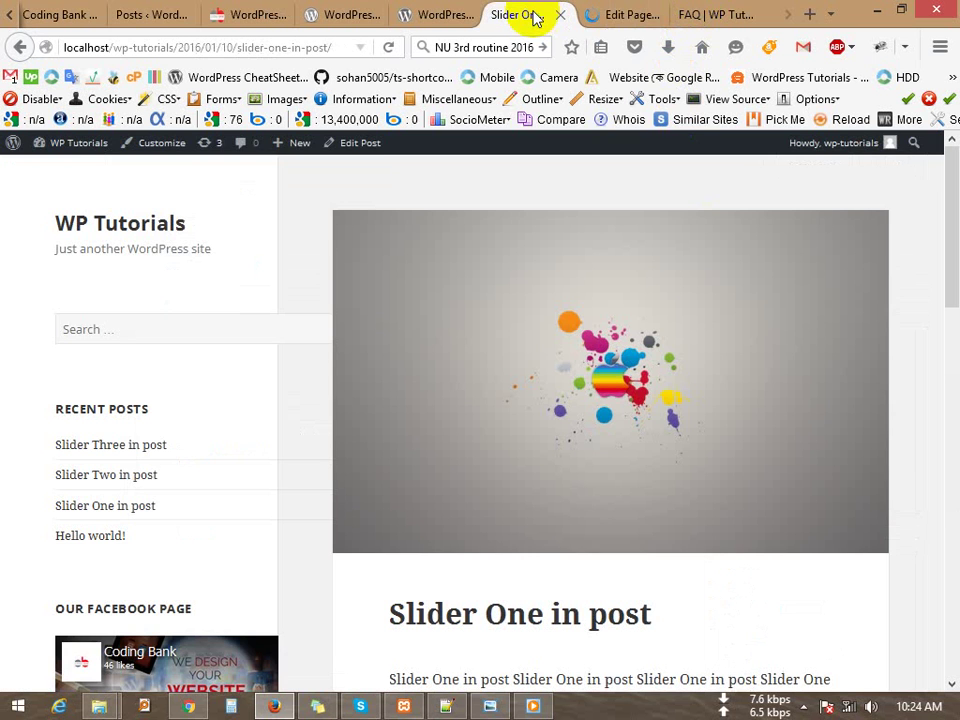
pyautogui.click(19, 47)
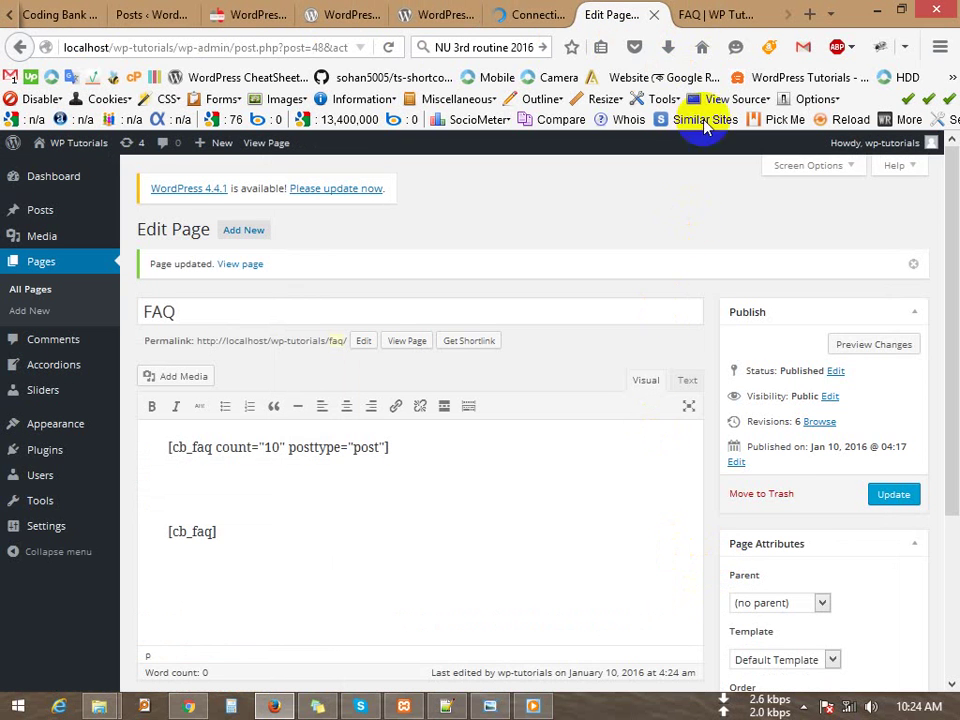
pyautogui.click(712, 27)
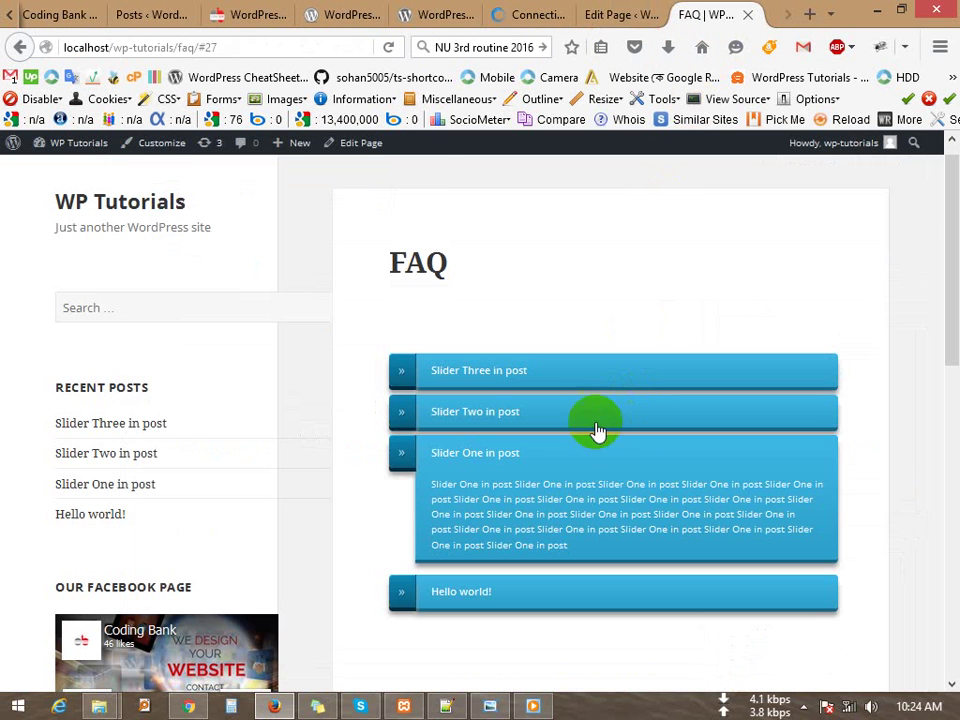
pyautogui.click(389, 48)
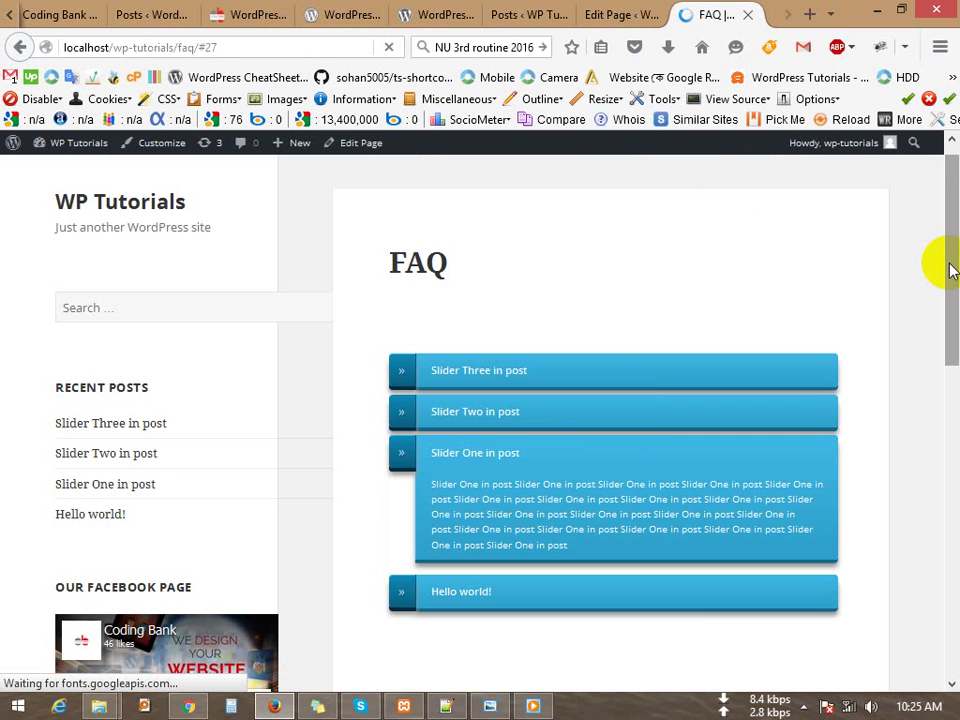
pyautogui.scroll(1, 943, 263)
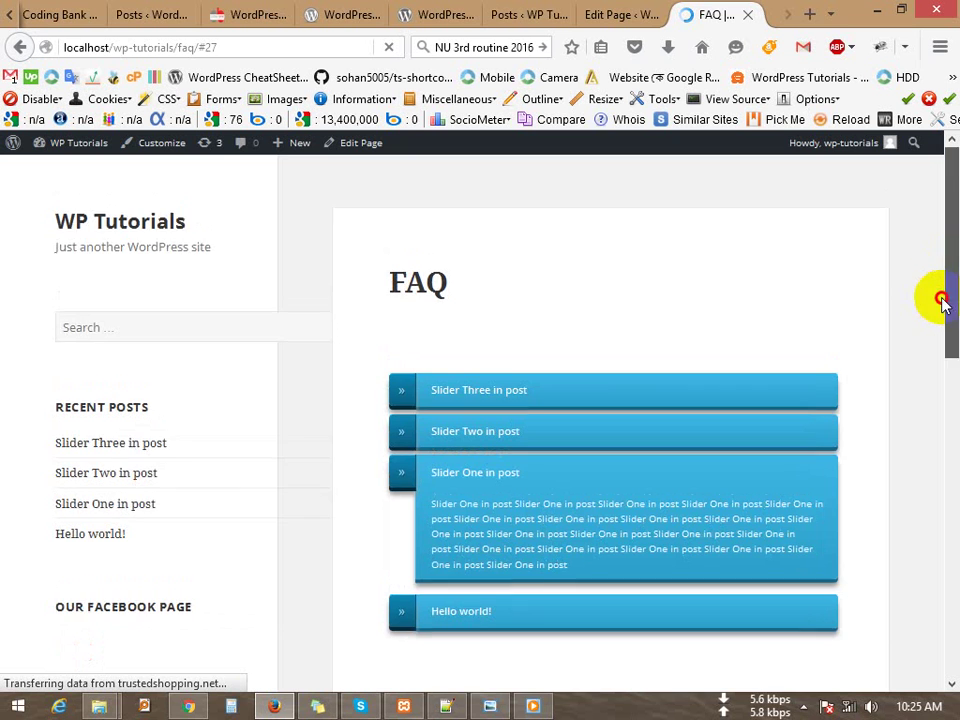
pyautogui.moveTo(943, 300); pyautogui.dragTo(943, 414)
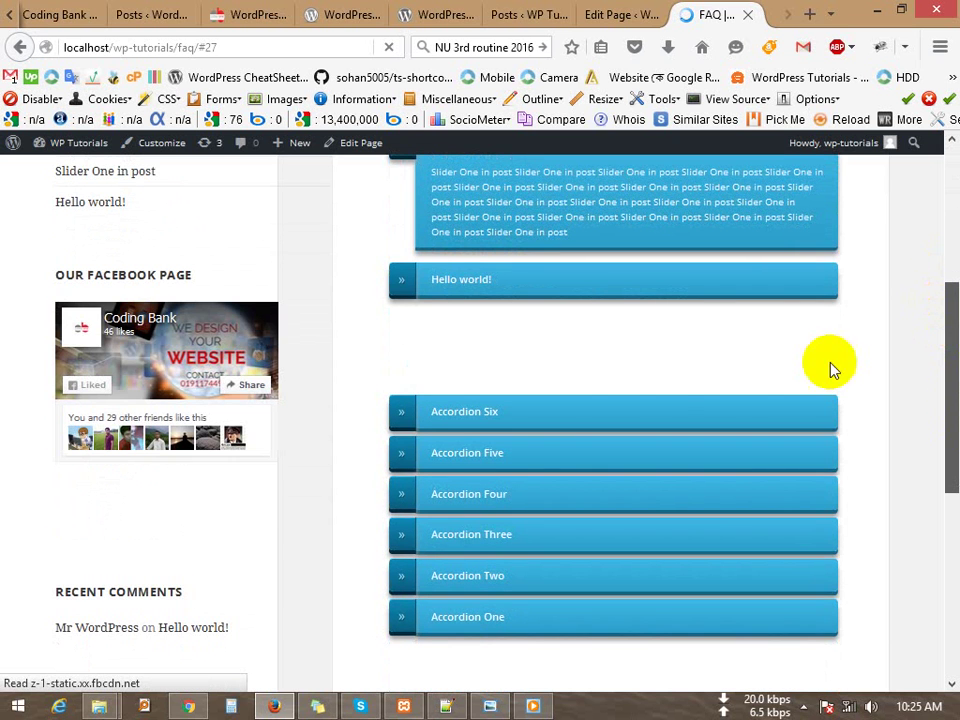
pyautogui.click(578, 440)
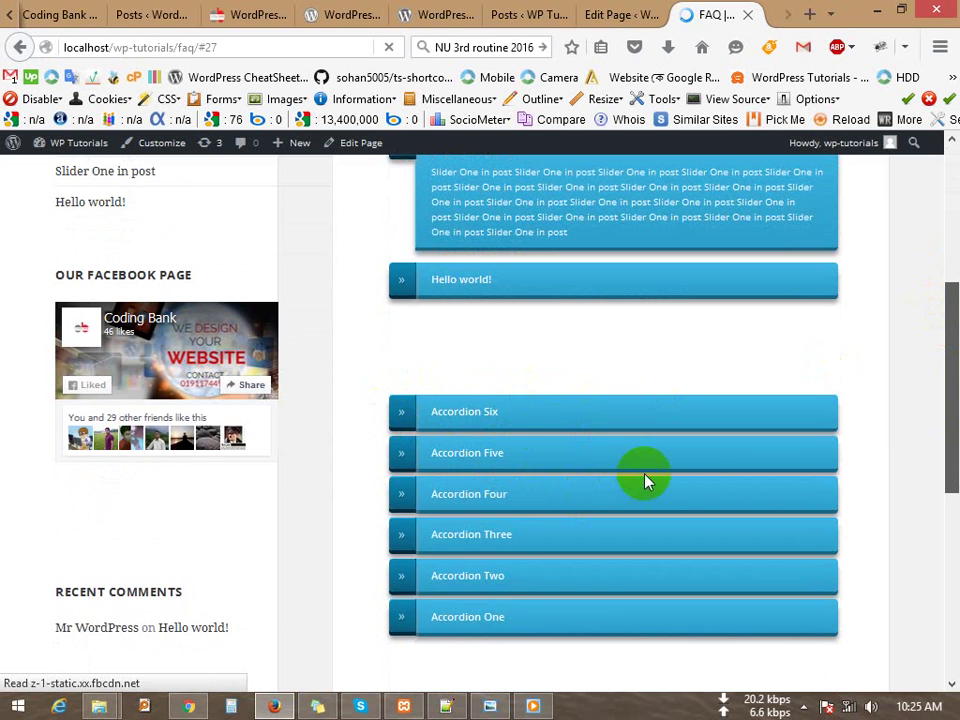
pyautogui.moveTo(943, 377); pyautogui.dragTo(938, 322)
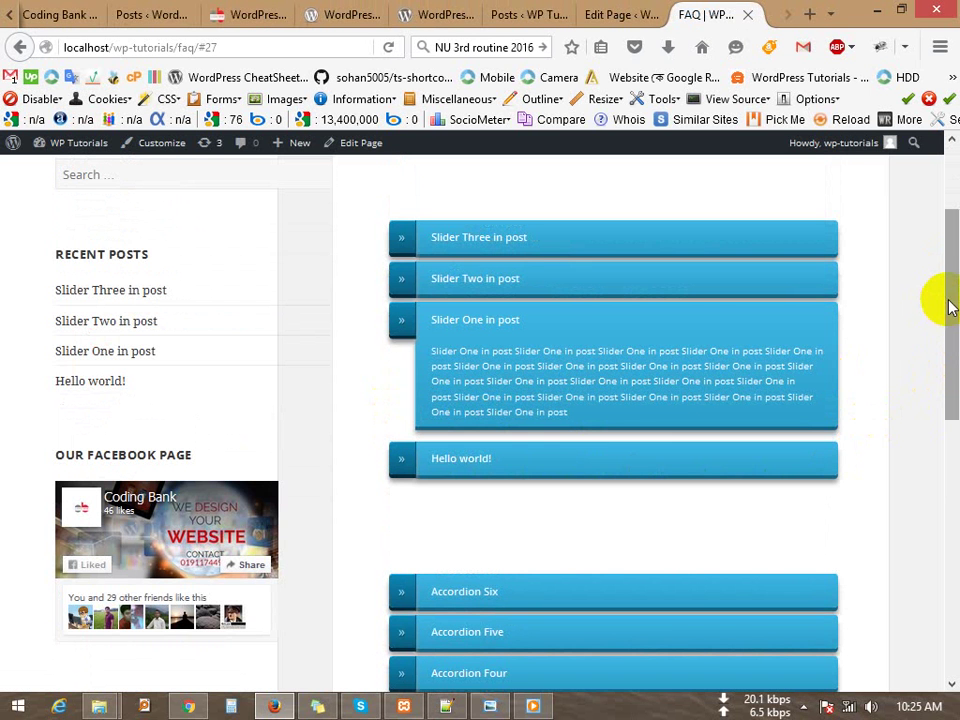
pyautogui.click(952, 484)
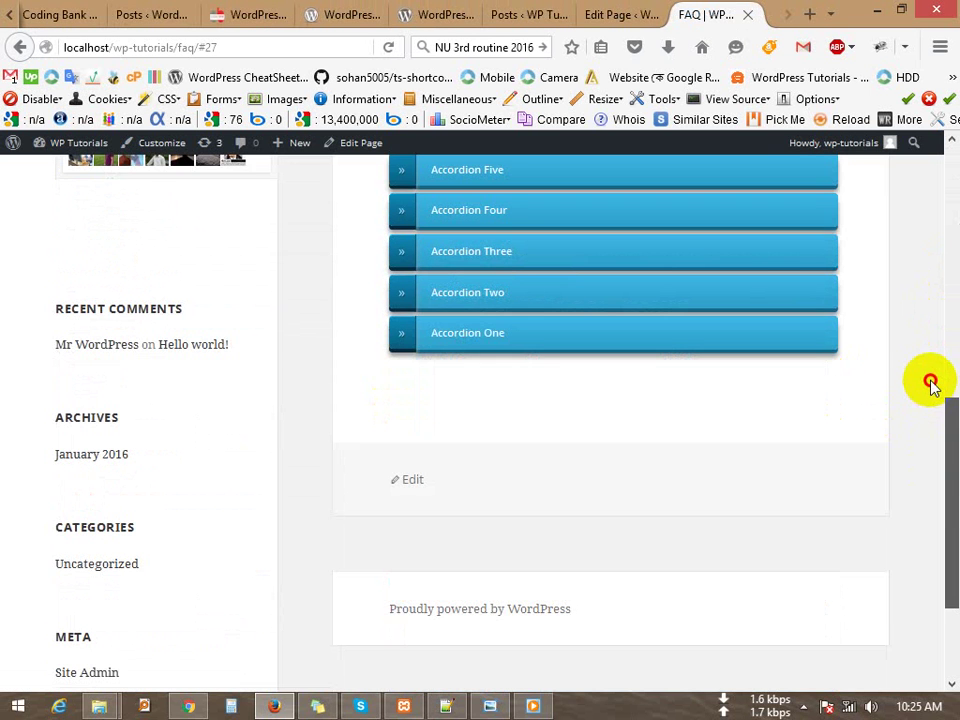
pyautogui.scroll(3, 936, 445)
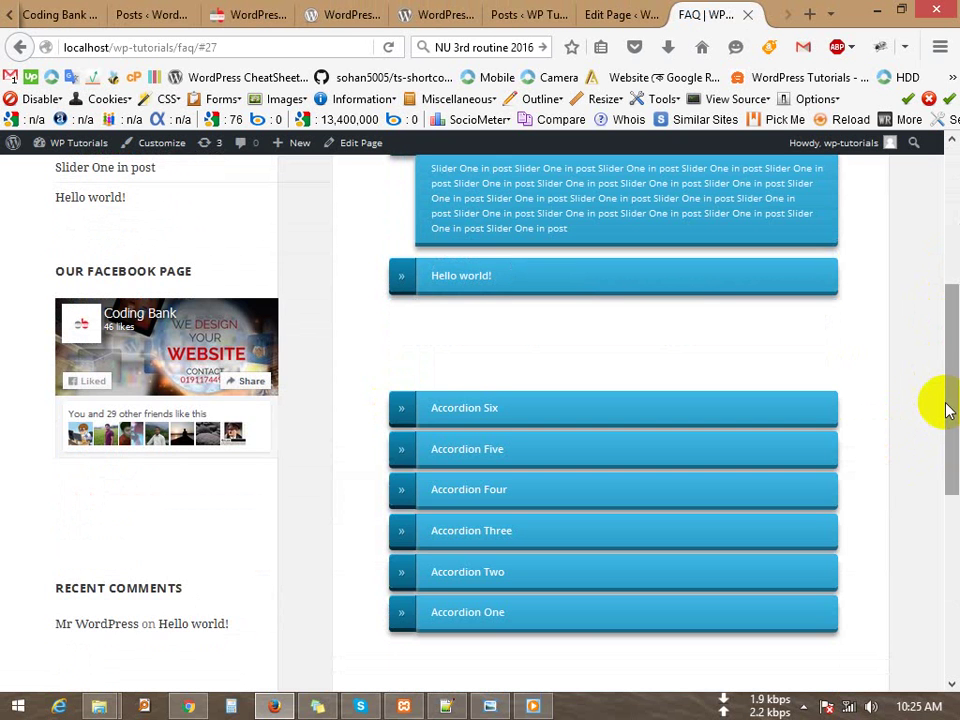
pyautogui.moveTo(943, 403)
pyautogui.mouseDown()
pyautogui.moveTo(936, 356)
pyautogui.moveTo(950, 315)
pyautogui.moveTo(939, 406)
pyautogui.mouseUp()
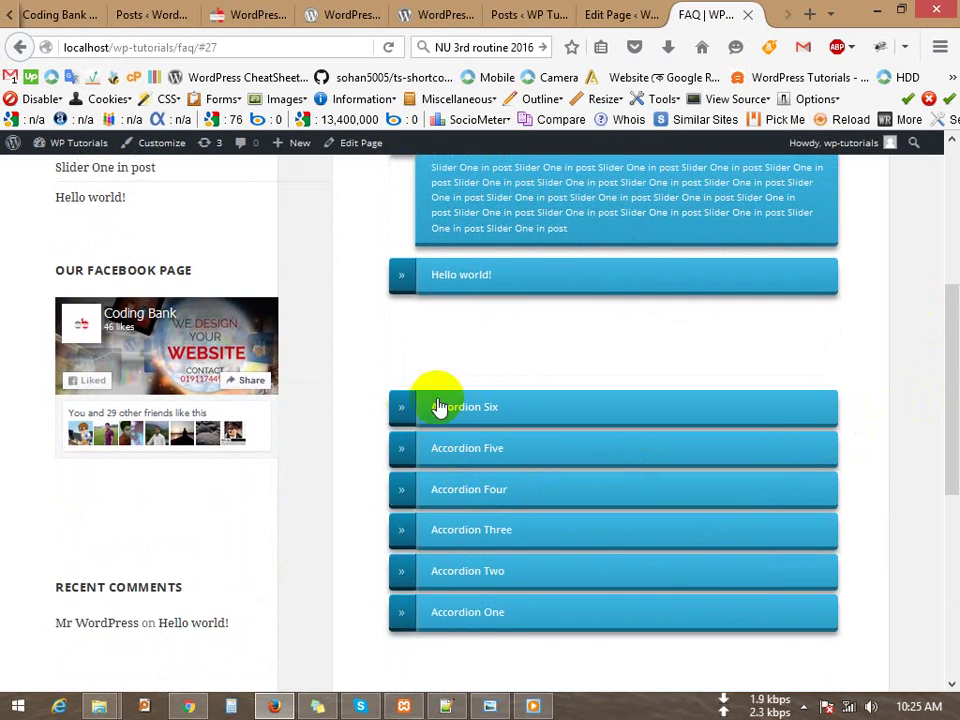
pyautogui.click(521, 15)
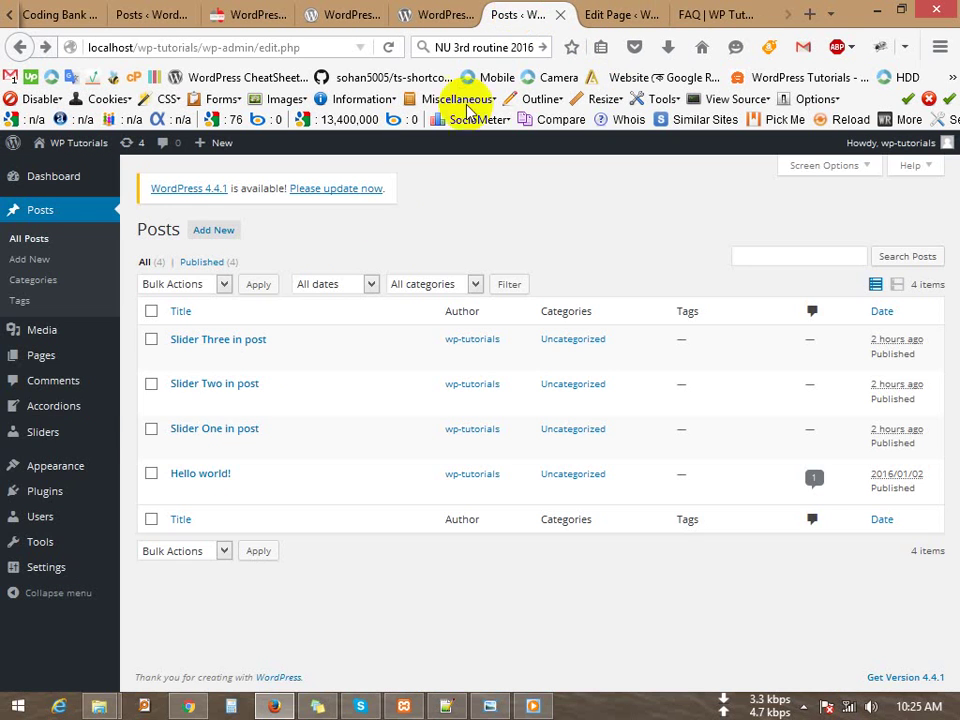
pyautogui.click(58, 414)
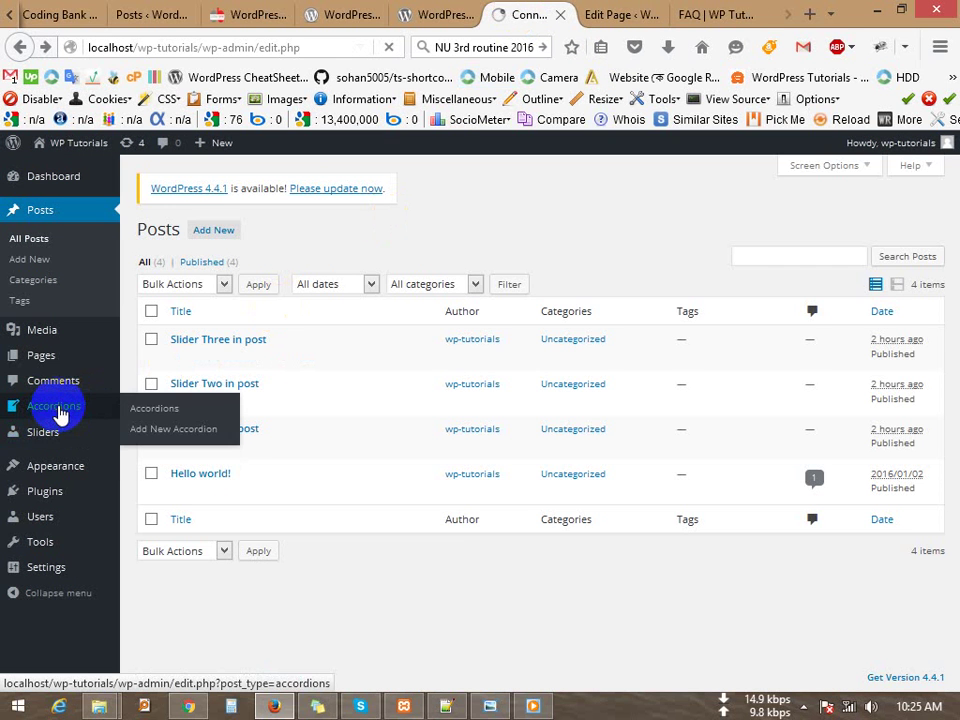
# - Switch to Notepad++ and add the line "7. If you want then you can use more posts and more sliders."
pyautogui.click(447, 706)
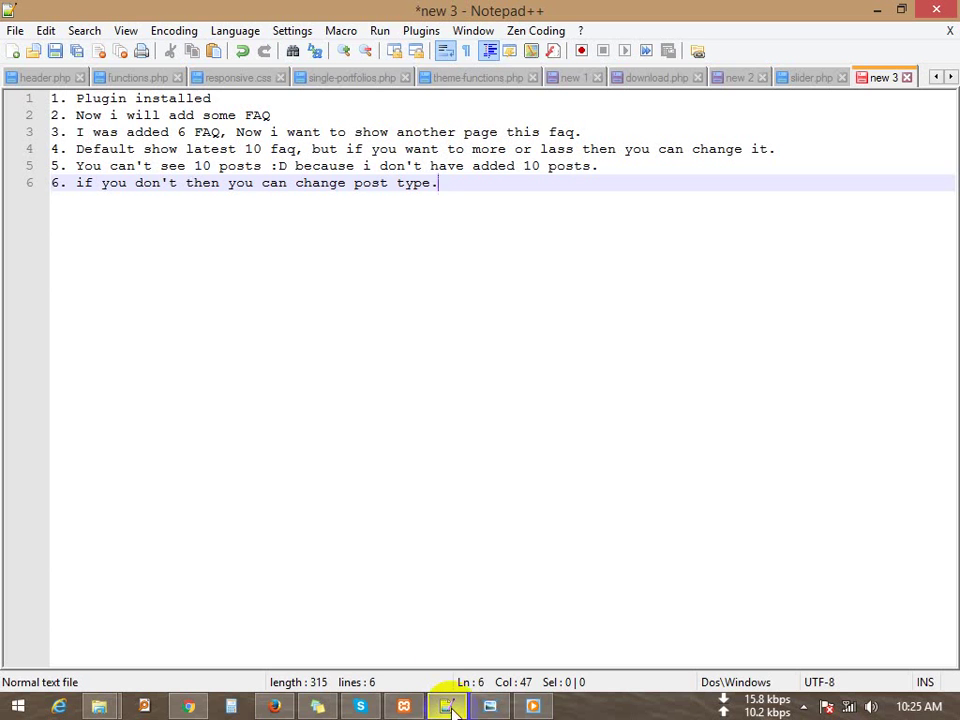
pyautogui.press('Return')
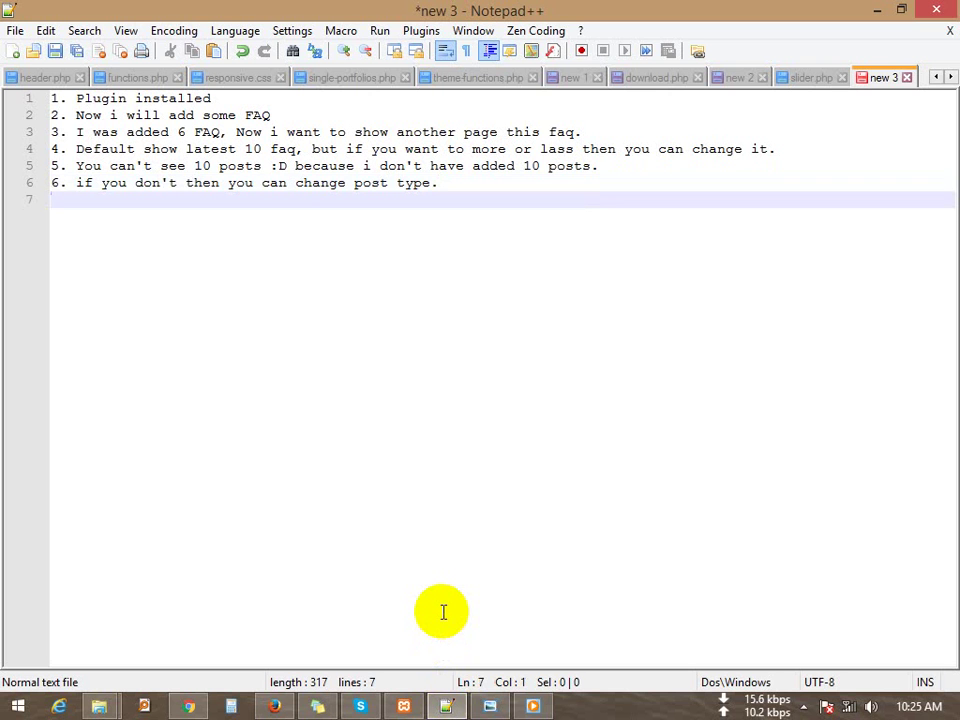
pyautogui.write('7. If you want then ')
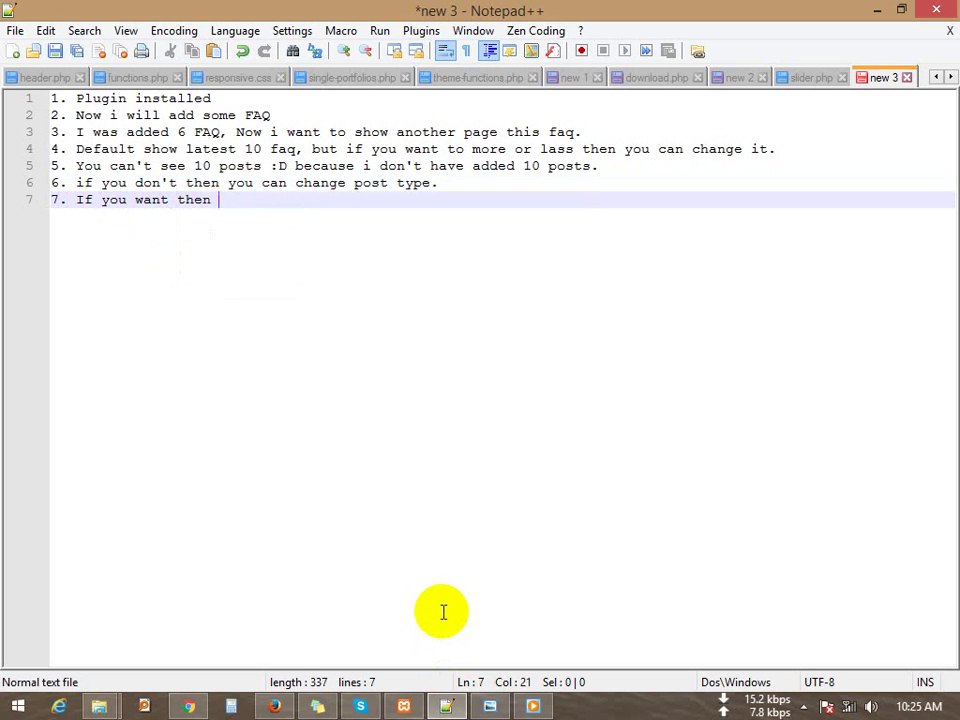
pyautogui.write('you coan y')
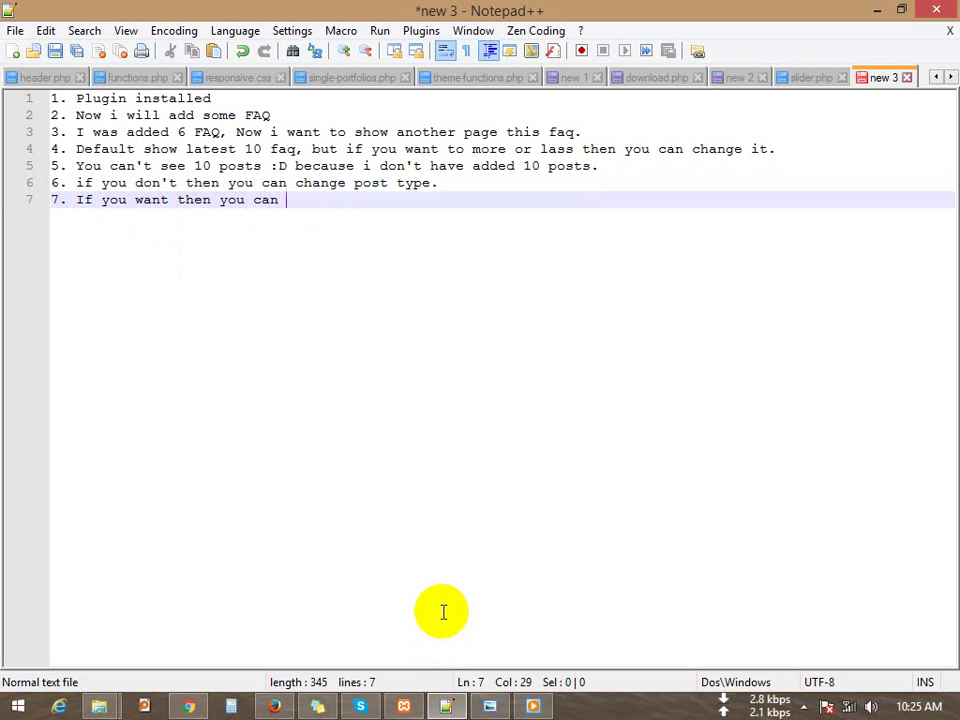
pyautogui.press('BackSpace')
pyautogui.write('use more p')
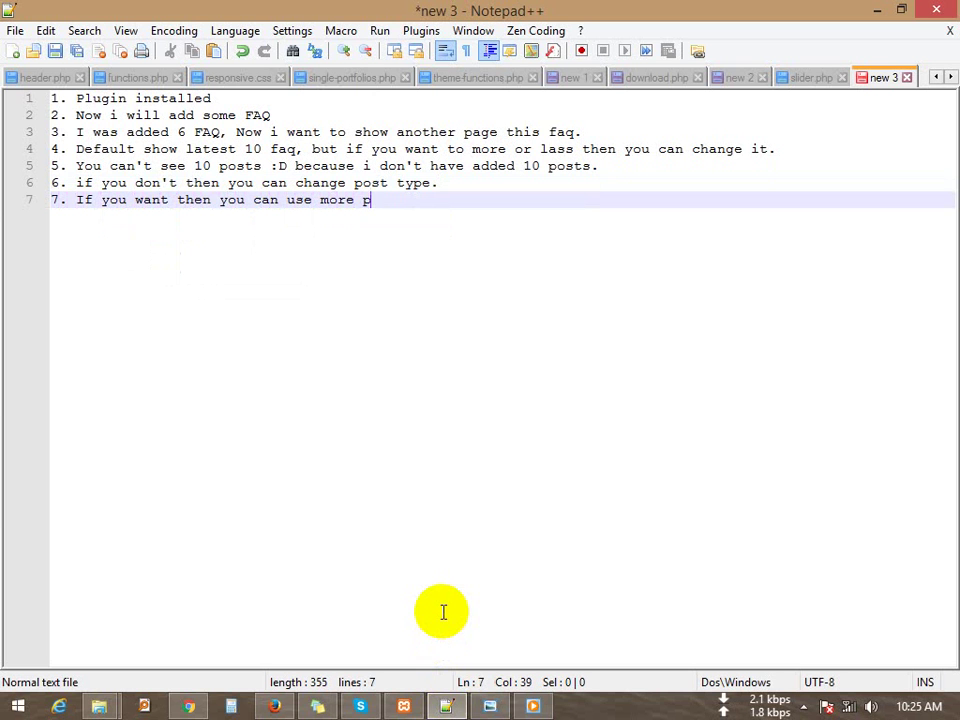
pyautogui.write('osts and p')
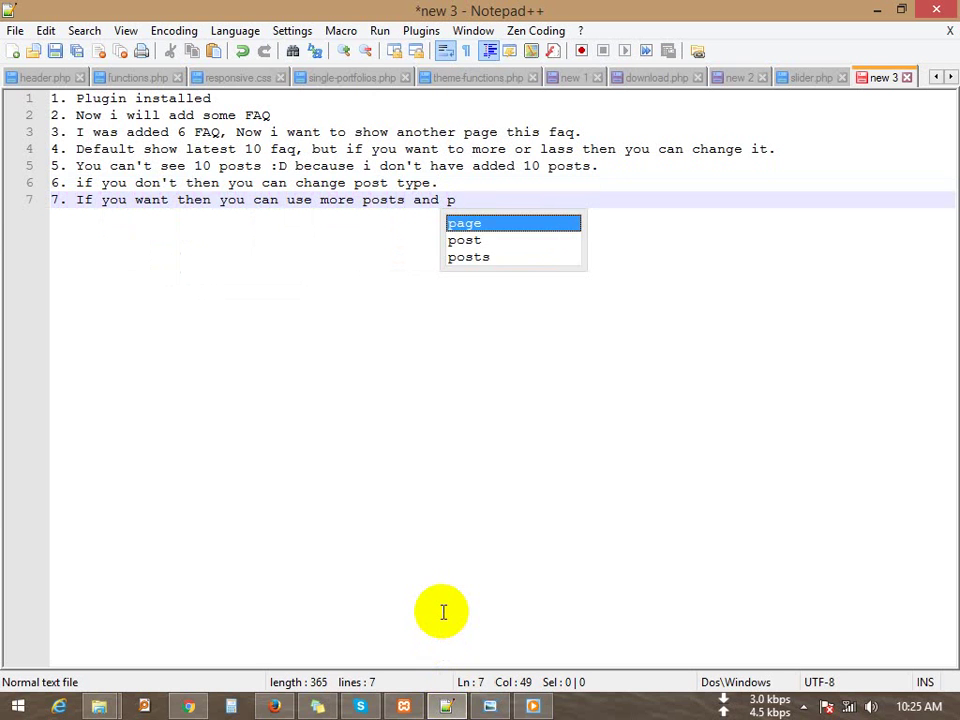
pyautogui.press('BackSpace')
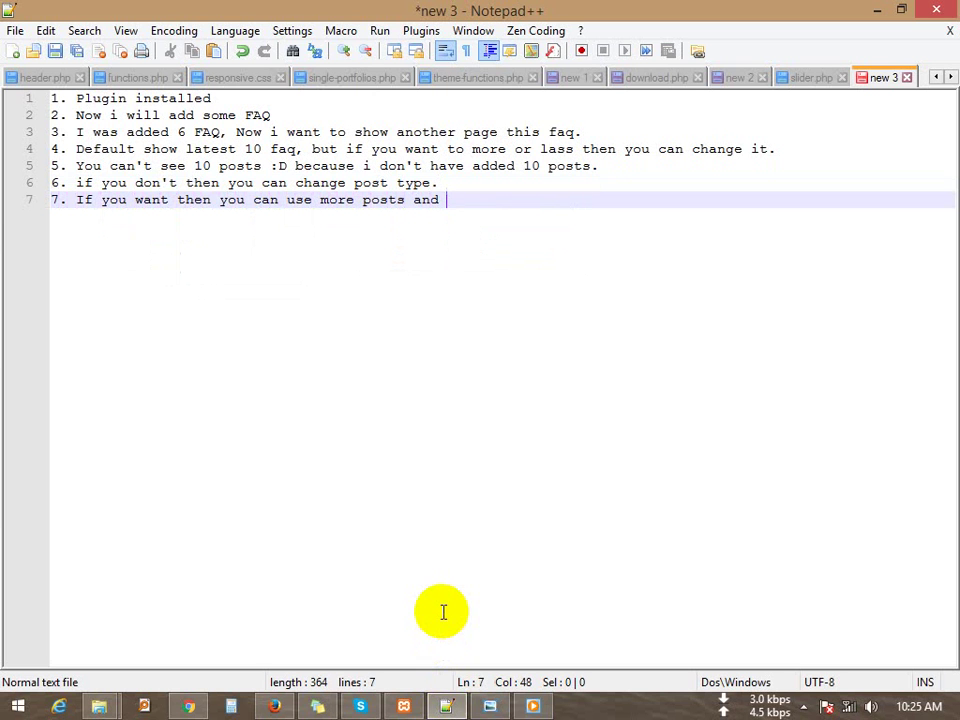
pyautogui.write('more sliders.')
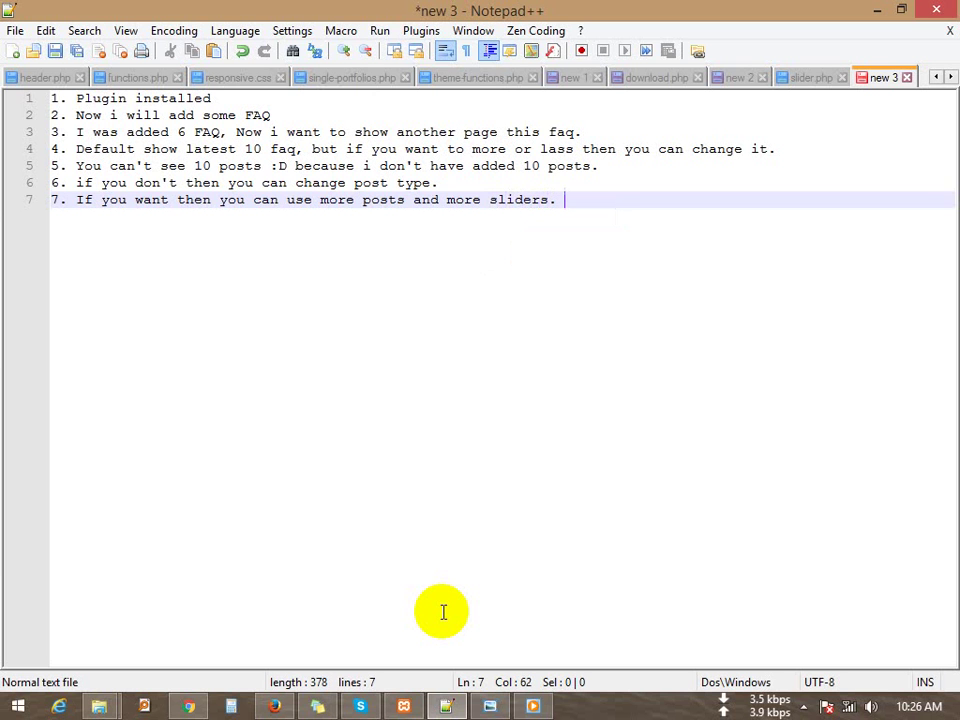
# - Append "you can use unlimited :)" to the end of line 7 in the notes
pyautogui.write(' you can you')
pyautogui.press('BackSpace')
pyautogui.press('BackSpace')
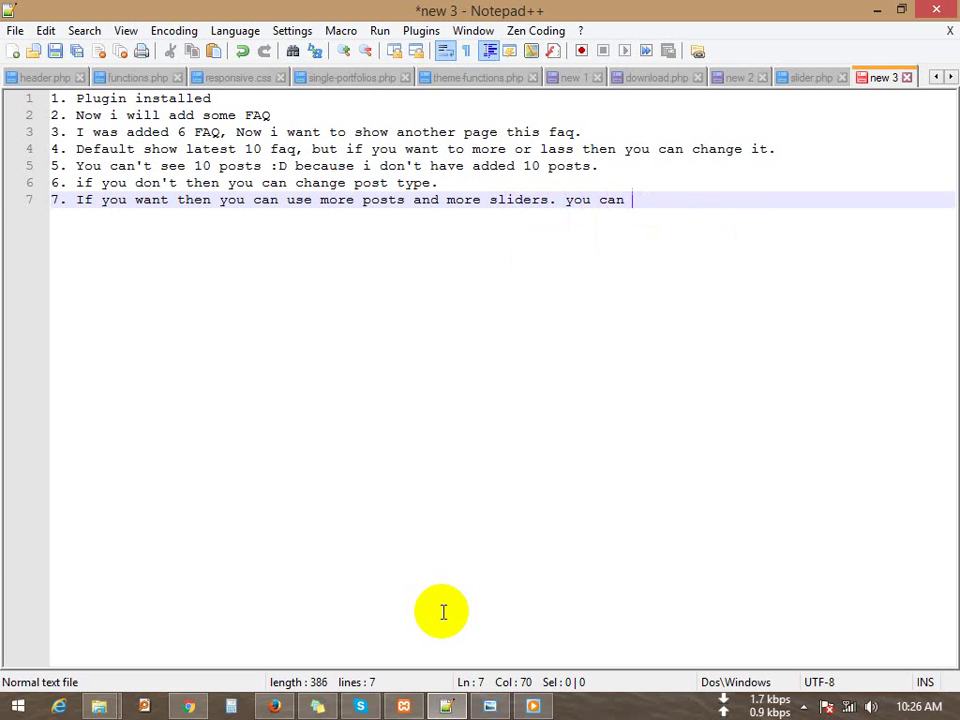
pyautogui.write('use unl')
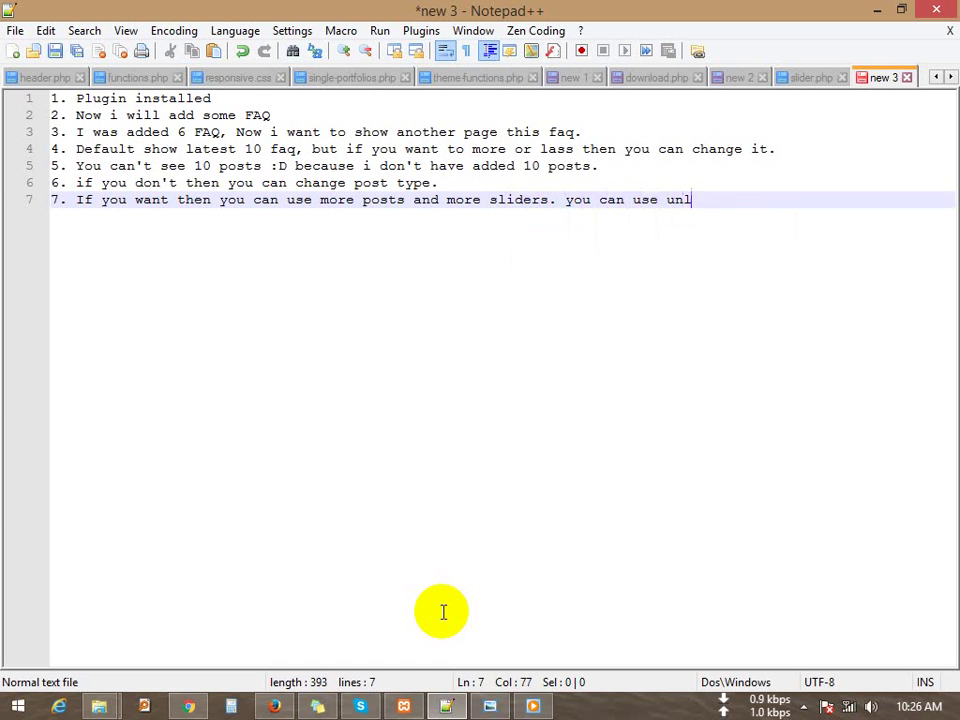
pyautogui.write('imited ')
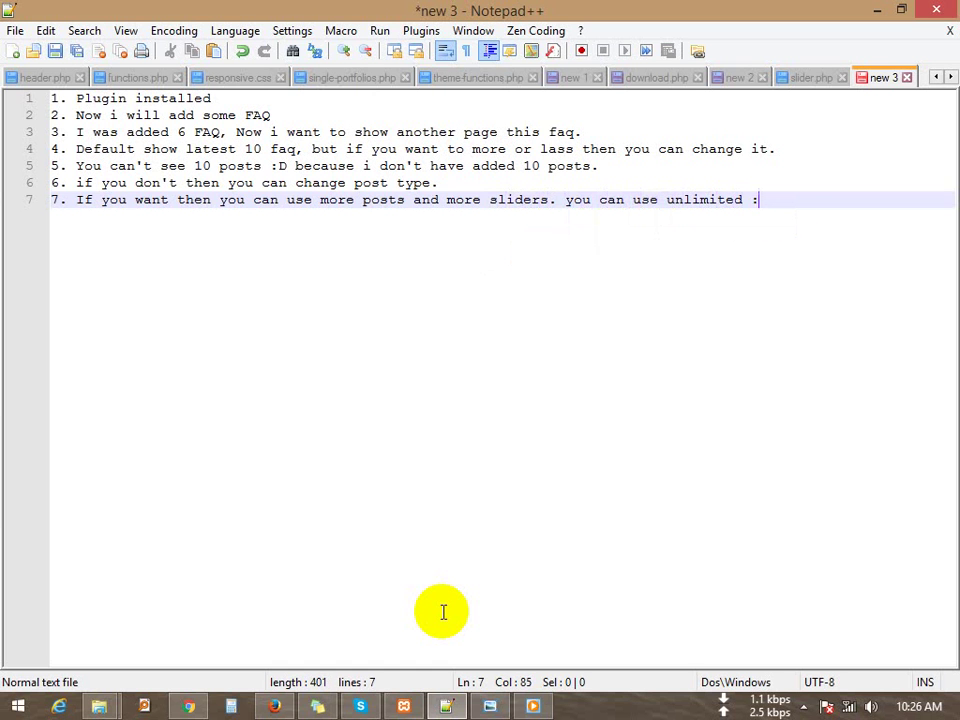
pyautogui.write(':)')
# - Add the line "Thanks for watched this video. and using our plugin." below the numbered notes, separated by a blank line
pyautogui.press('Return')
pyautogui.press('Return')
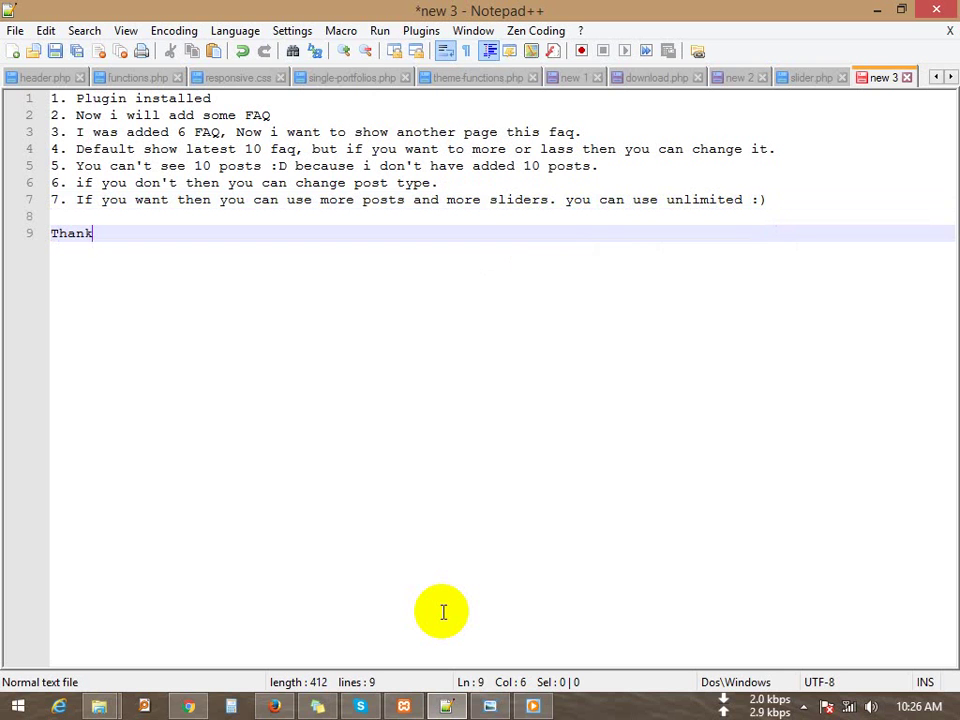
pyautogui.write('Thanks for watche')
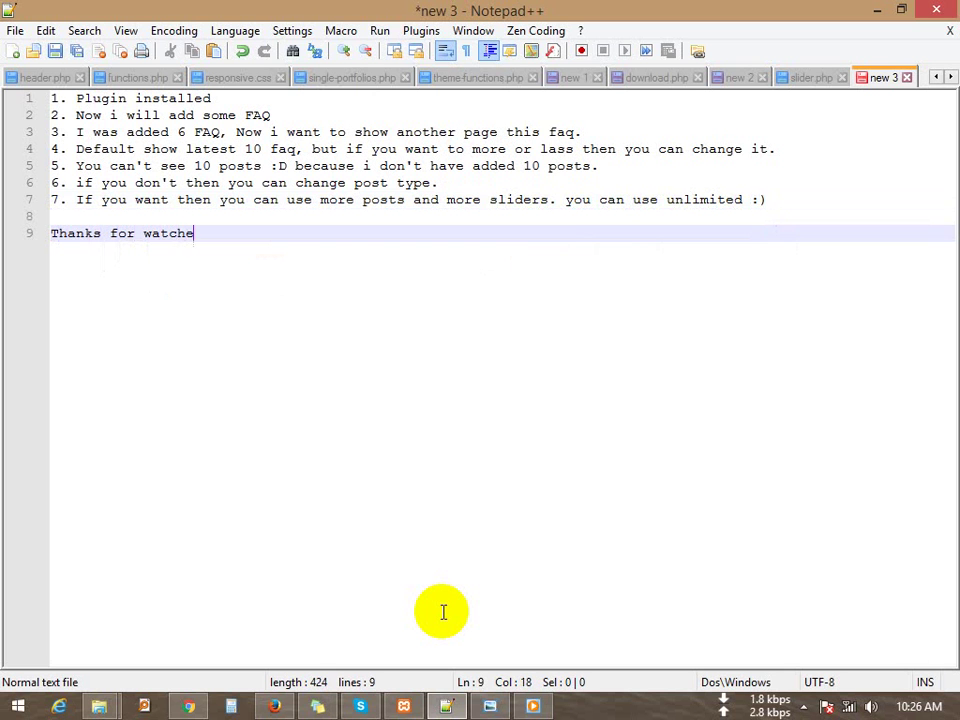
pyautogui.write('d this video')
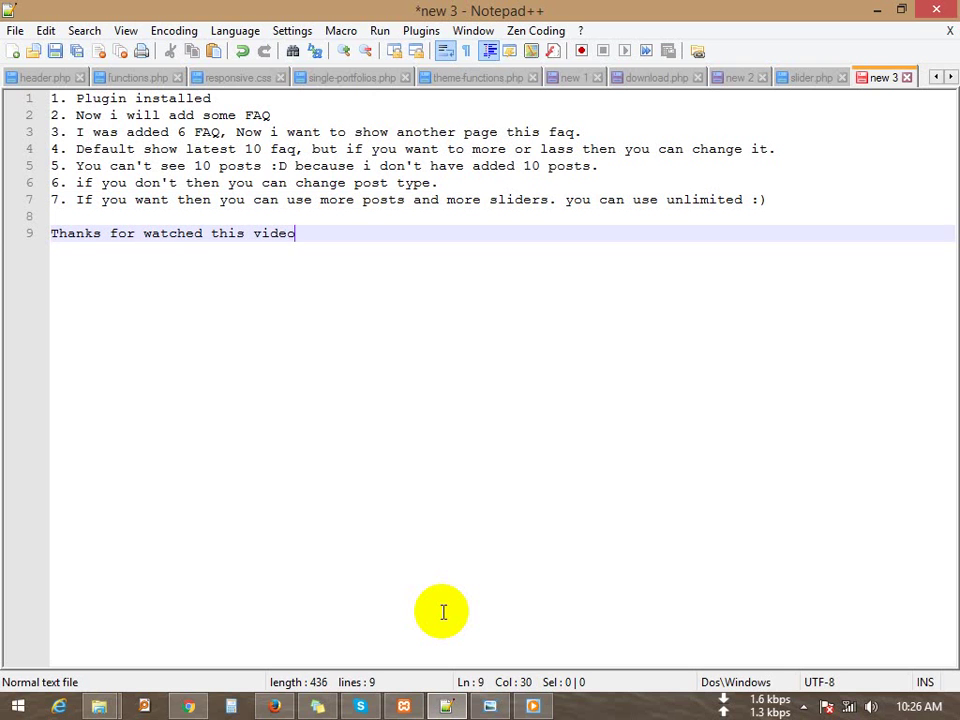
pyautogui.write('. and use')
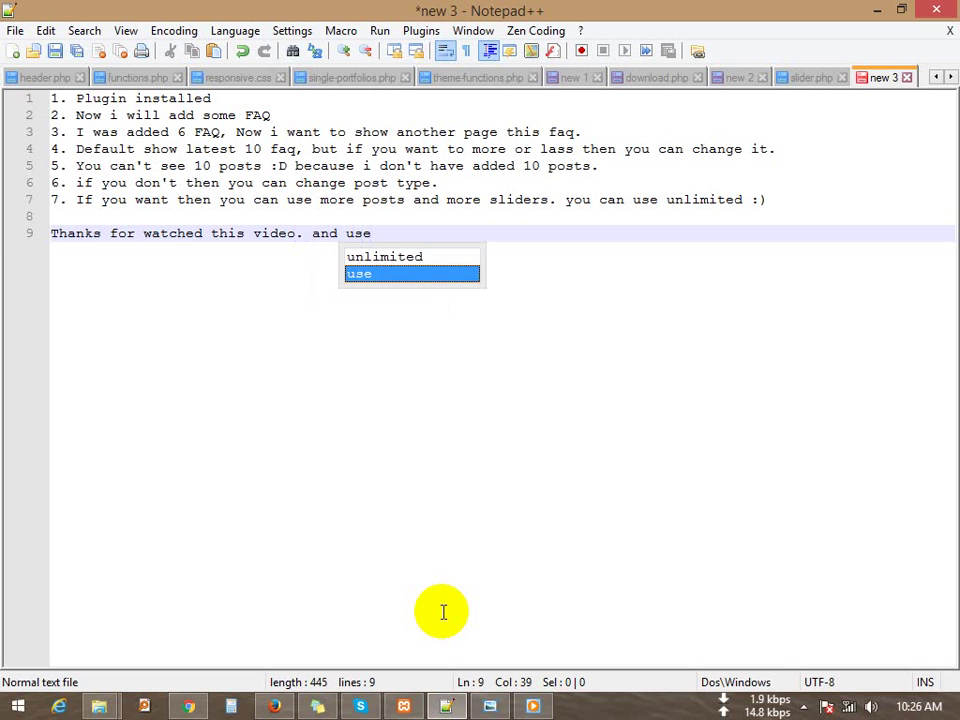
pyautogui.write('ing')
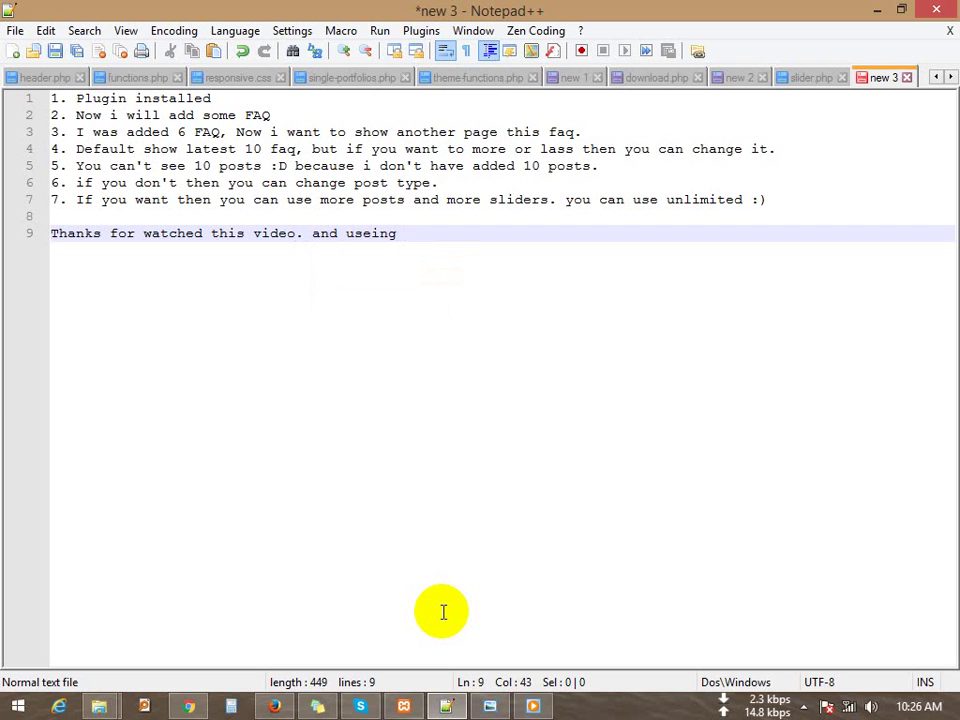
pyautogui.press('BackSpace')
pyautogui.press('BackSpace')
pyautogui.press('BackSpace')
pyautogui.write('our plugin')
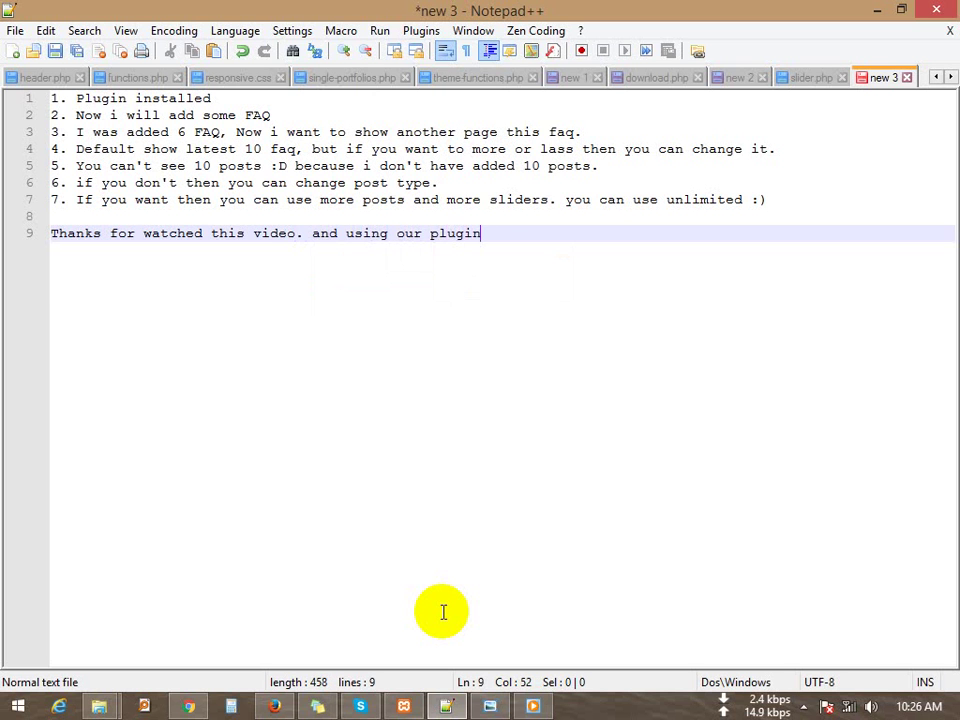
pyautogui.write('.')
pyautogui.press('Return')
pyautogui.press('Return')
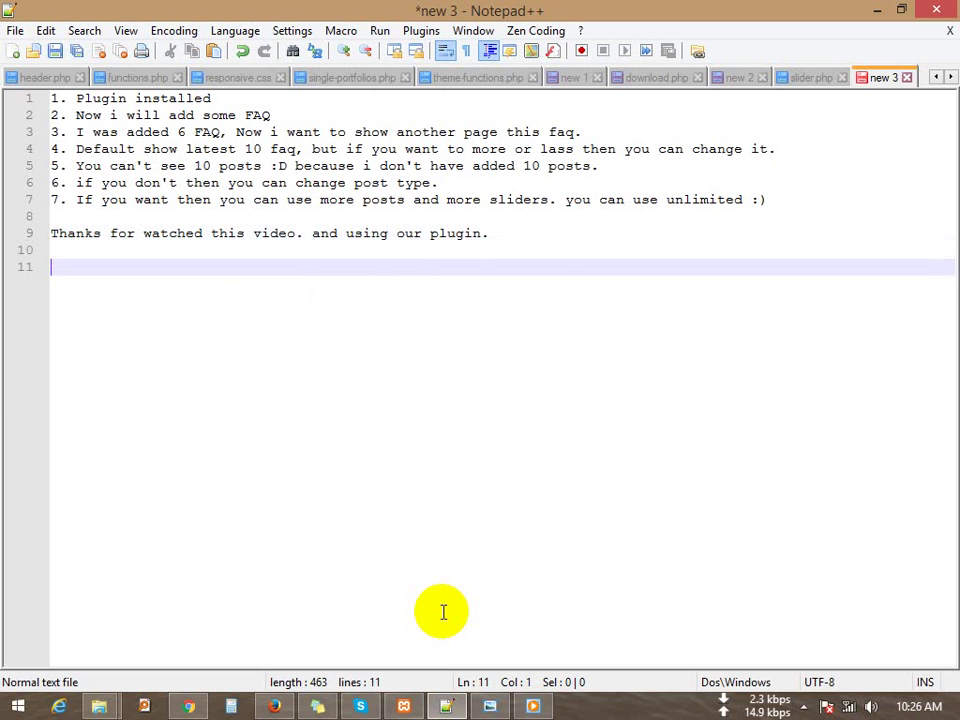
pyautogui.write('Pl')
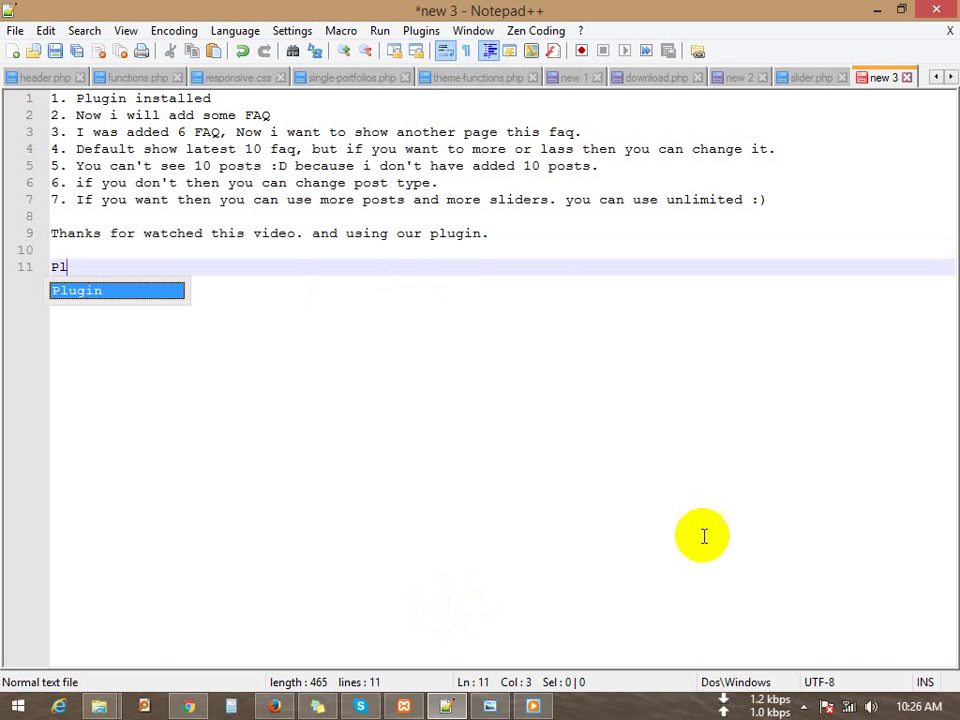
pyautogui.click(737, 78)
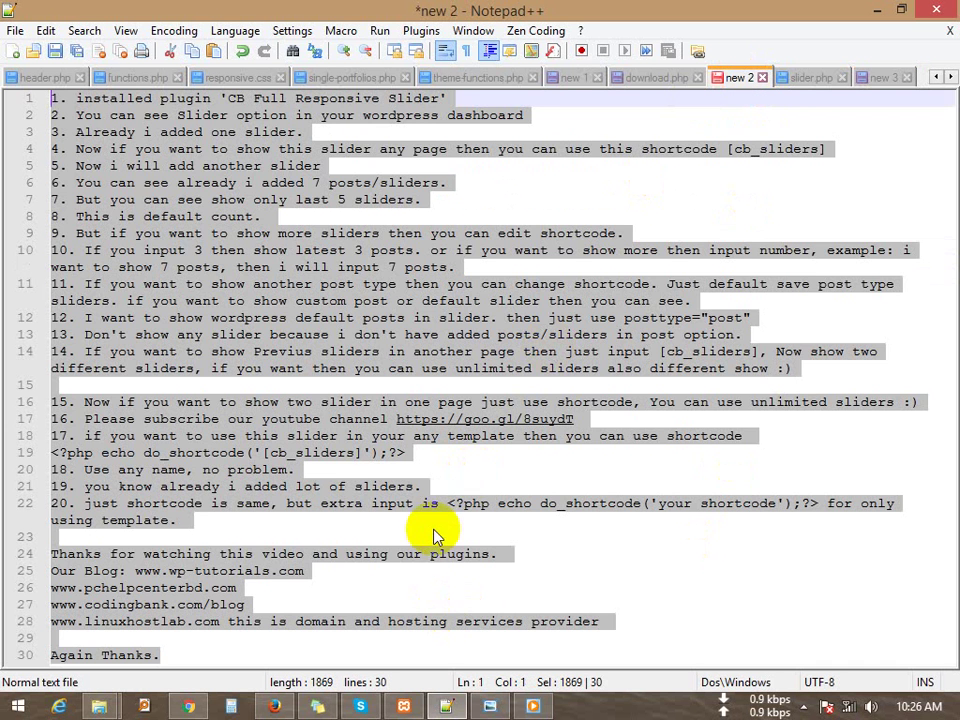
pyautogui.click(606, 421)
pyautogui.moveTo(606, 421); pyautogui.dragTo(83, 421)
pyautogui.hotkey('ctrl', 'c')
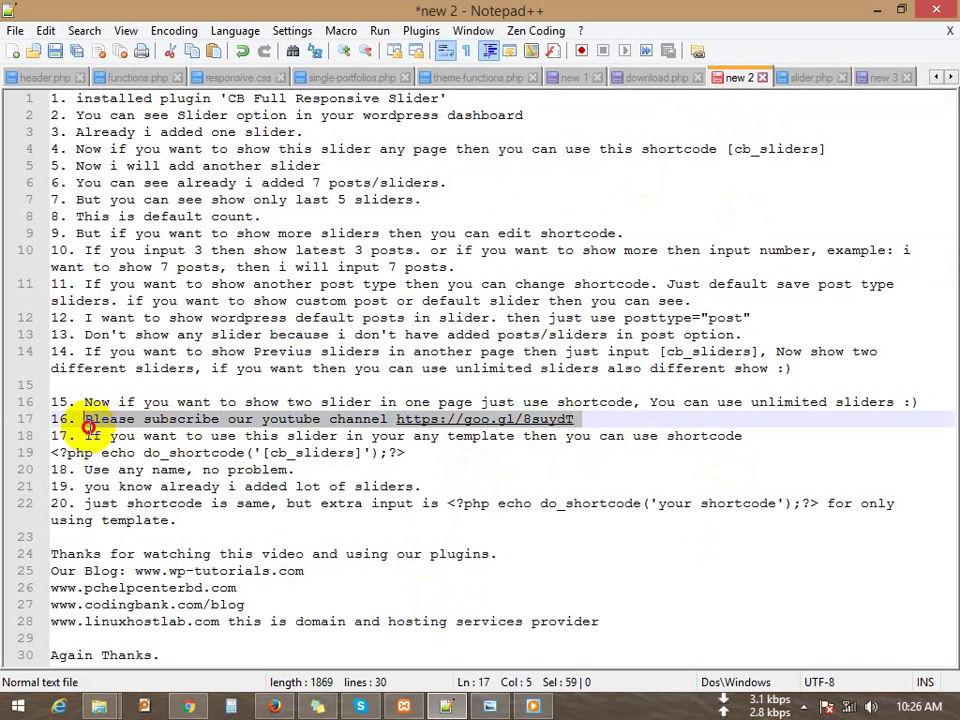
pyautogui.click(866, 77)
pyautogui.moveTo(29, 272); pyautogui.dragTo(34, 259)
pyautogui.hotkey('ctrl', 'v')
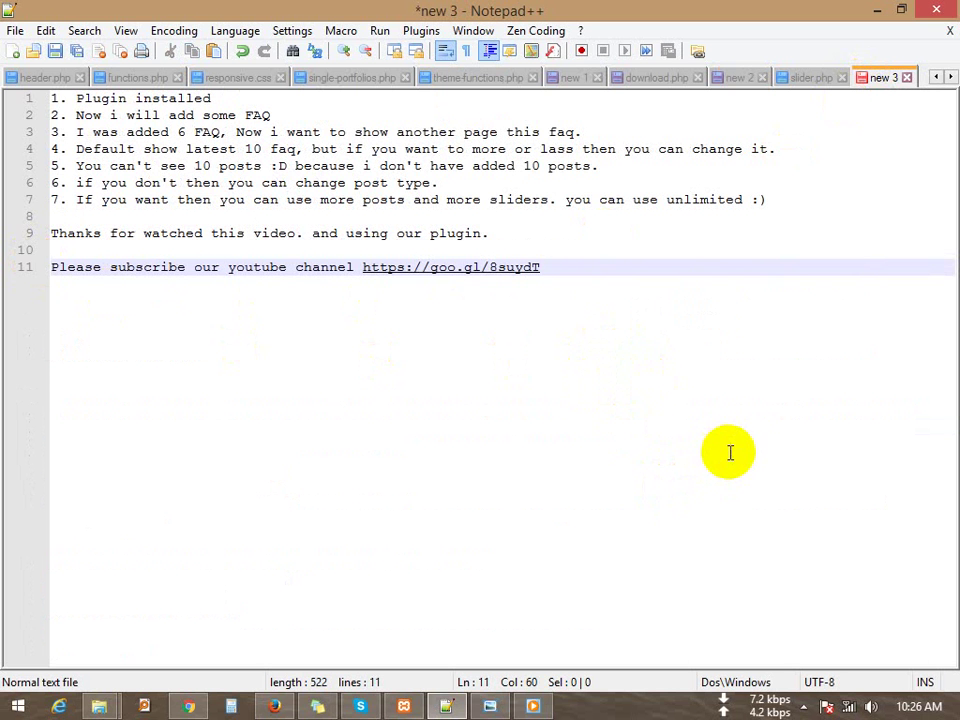
pyautogui.scroll(3, 745, 441)
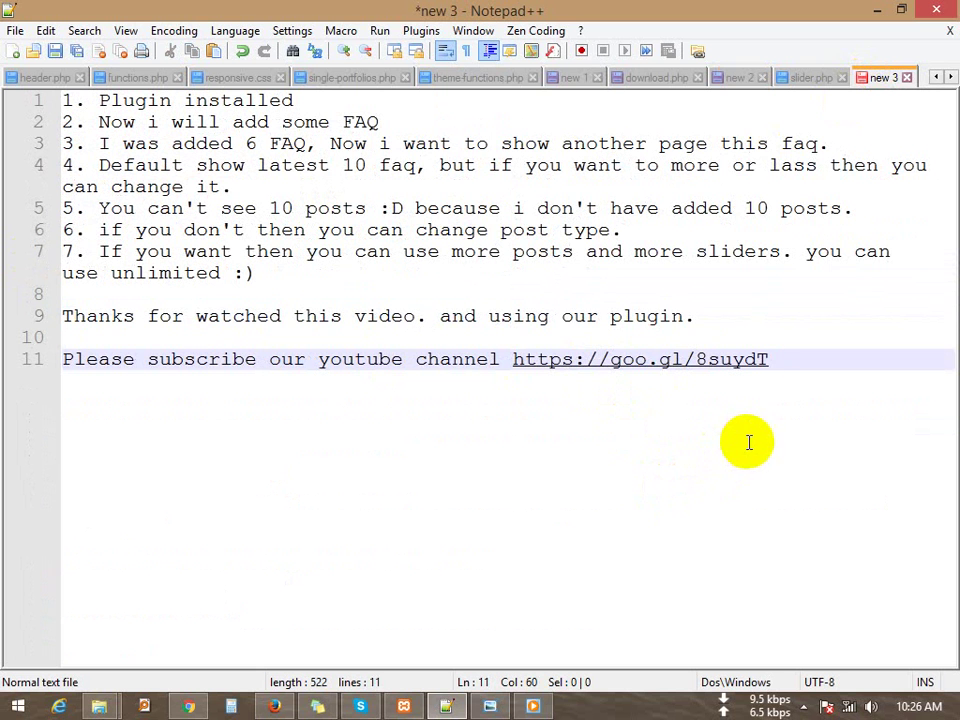
pyautogui.moveTo(799, 360); pyautogui.dragTo(513, 355)
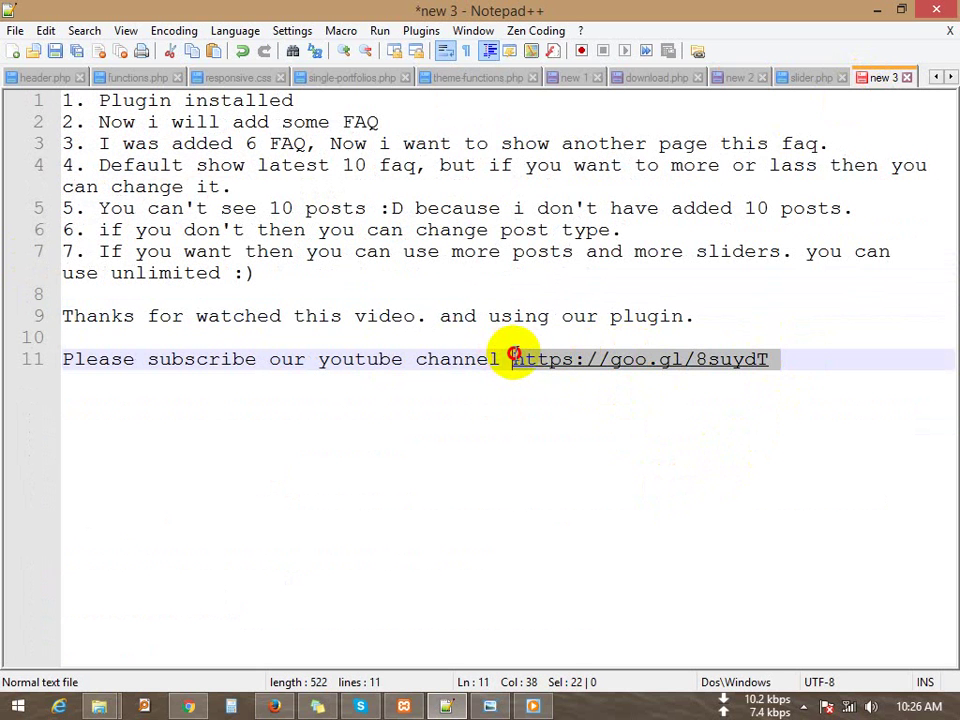
pyautogui.press('End')
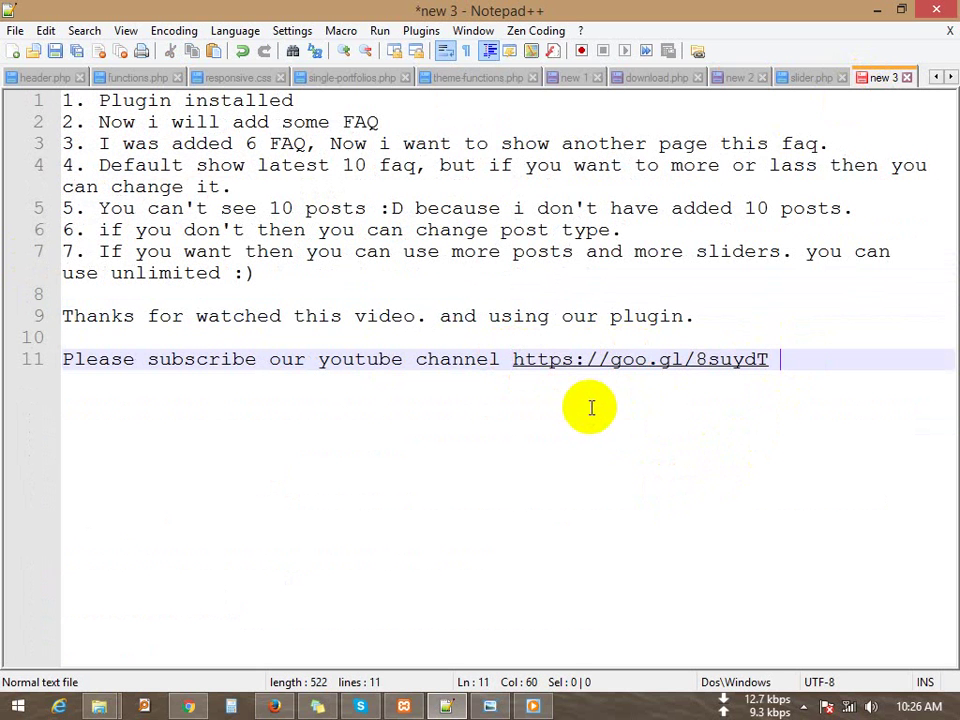
pyautogui.scroll(-3, 690, 430)
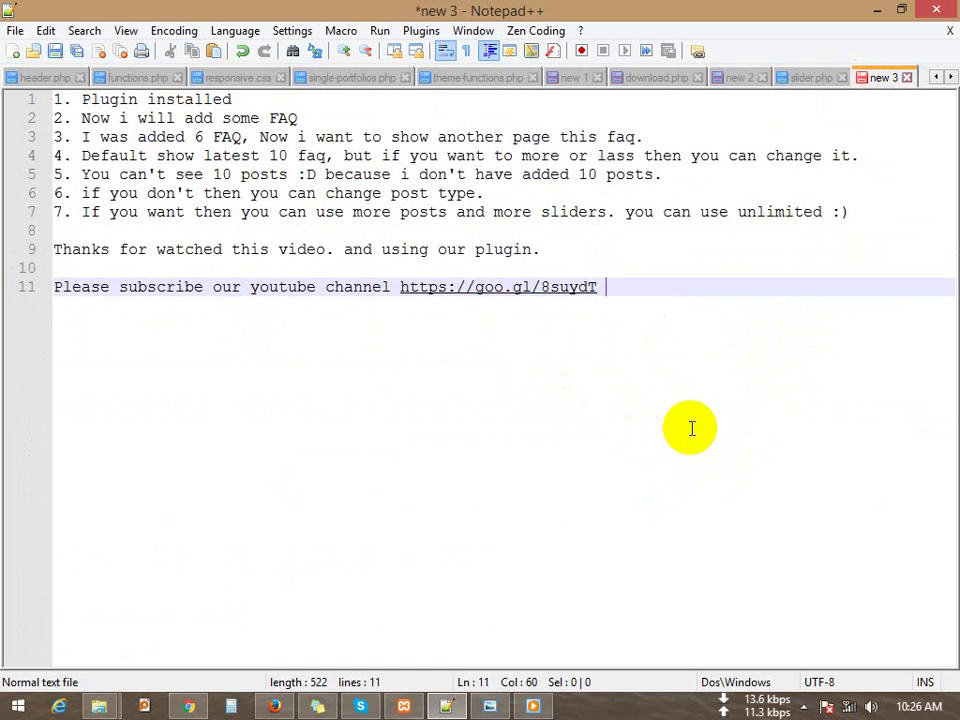